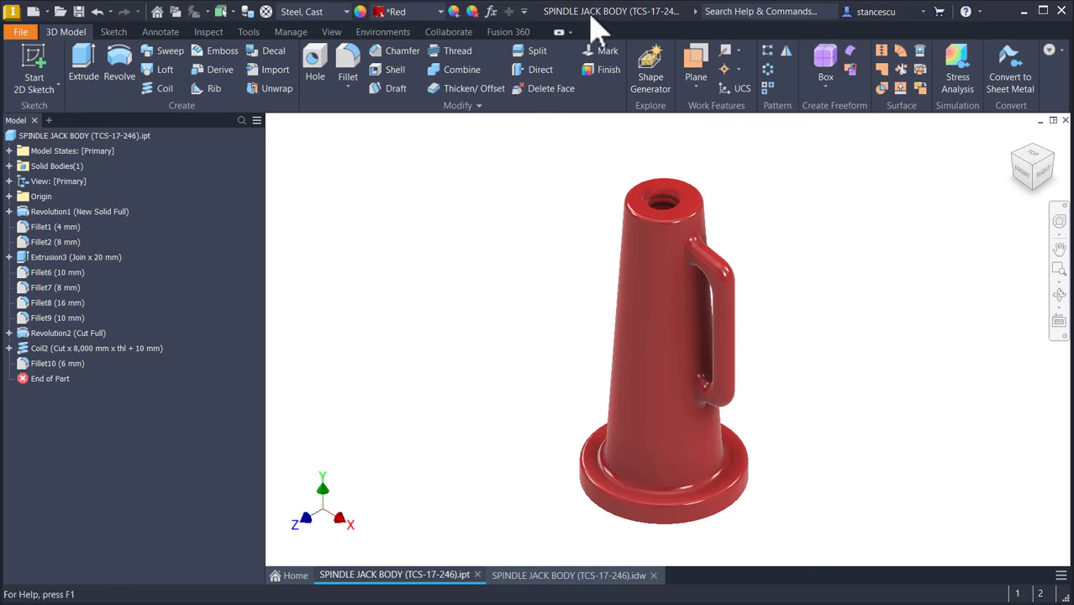
Switch to the SPINDLE JACK BODY (TCS-17-246) drawing with its section A-A and volume note.
click(538, 180)
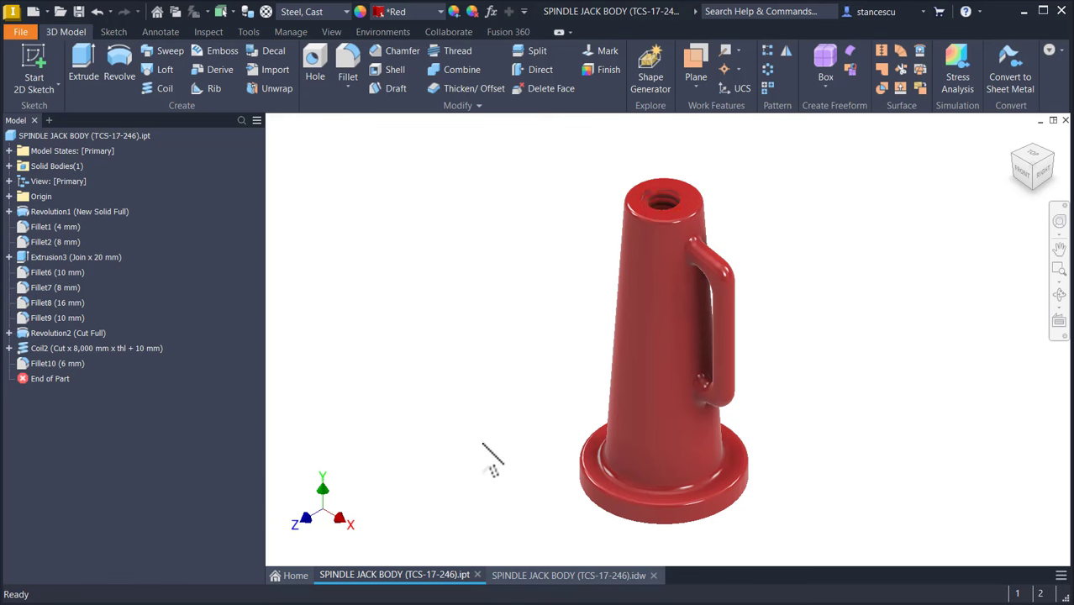
click(530, 575)
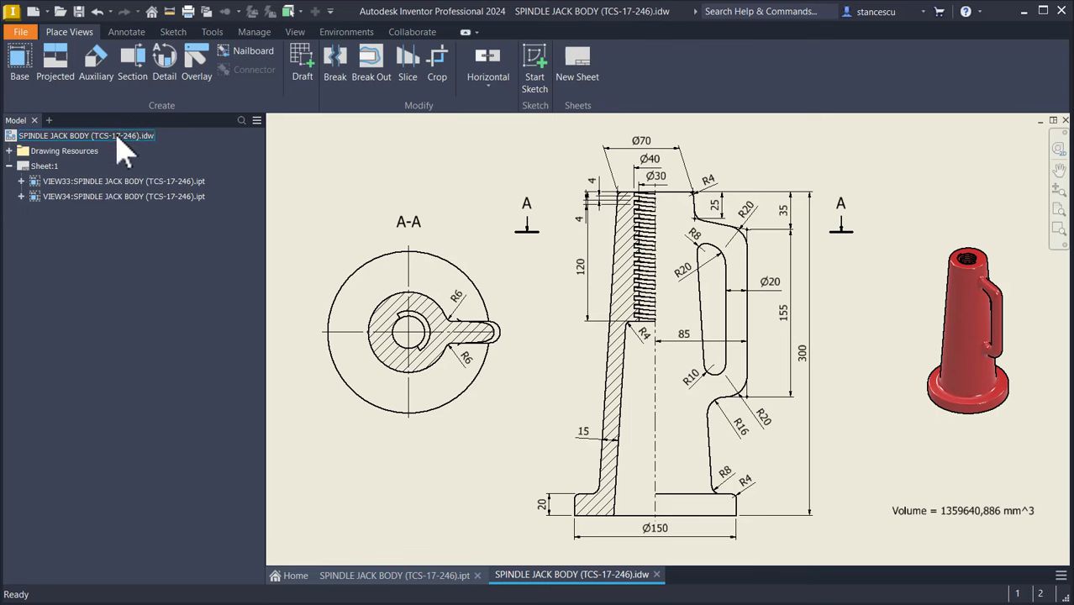
Create a new part from the Standard (mm) template and start a 2D sketch on the XY plane.
click(33, 11)
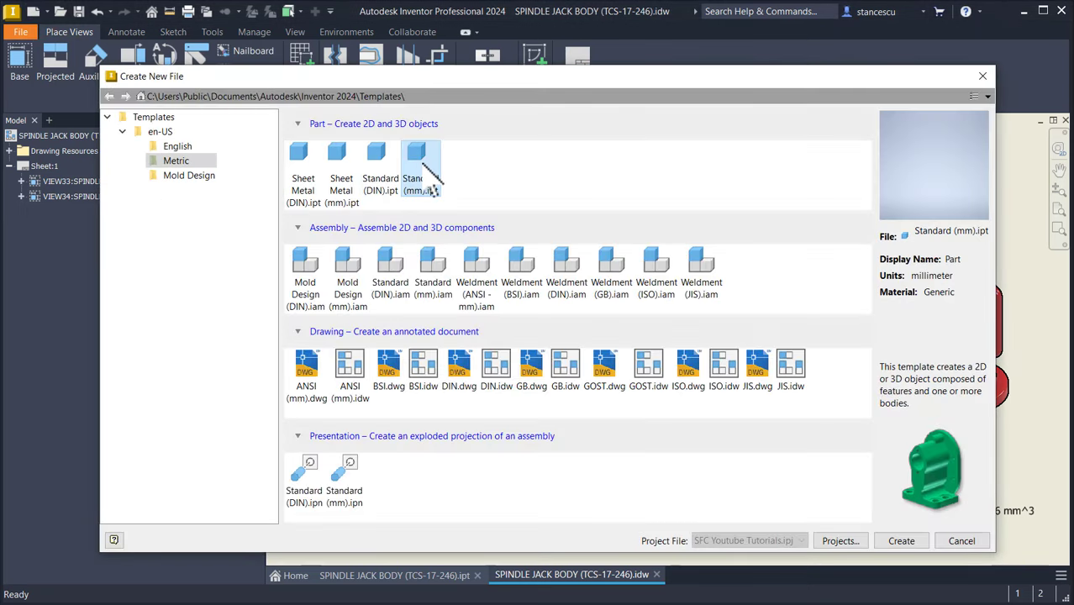
double_click(421, 163)
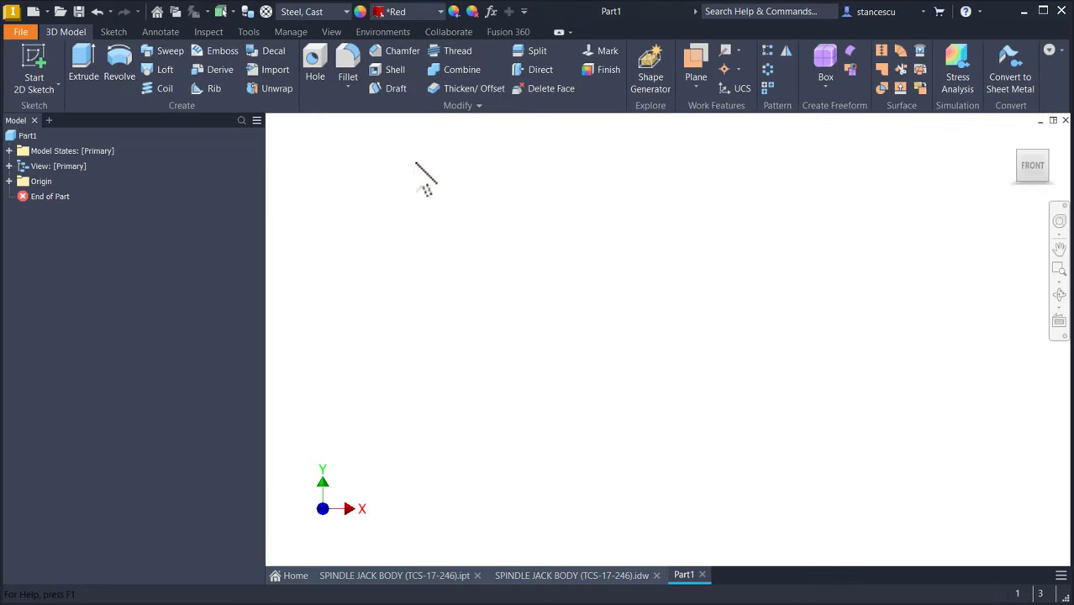
click(35, 67)
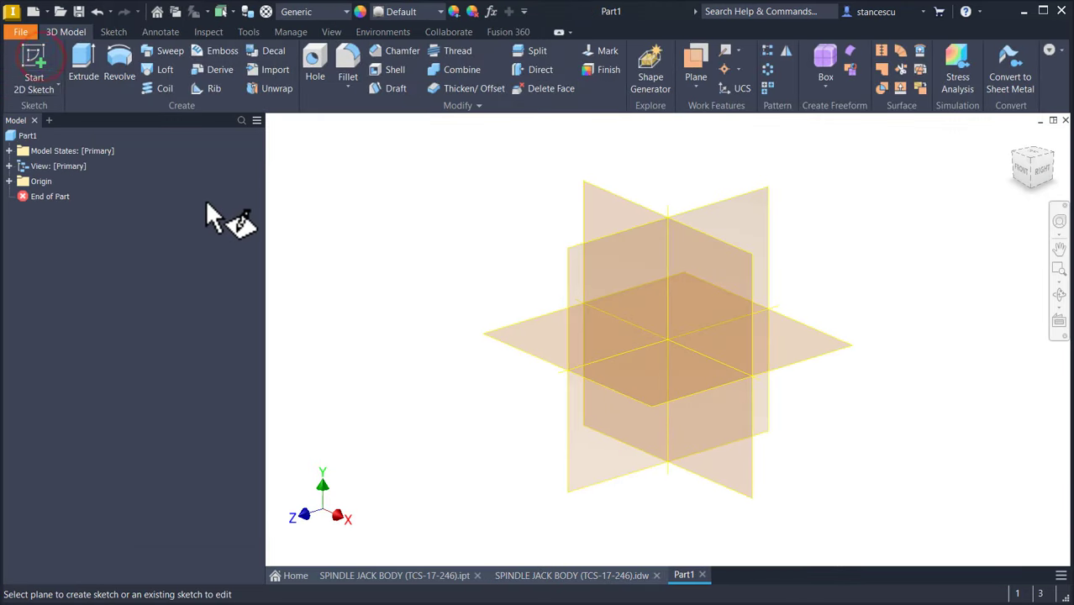
click(593, 208)
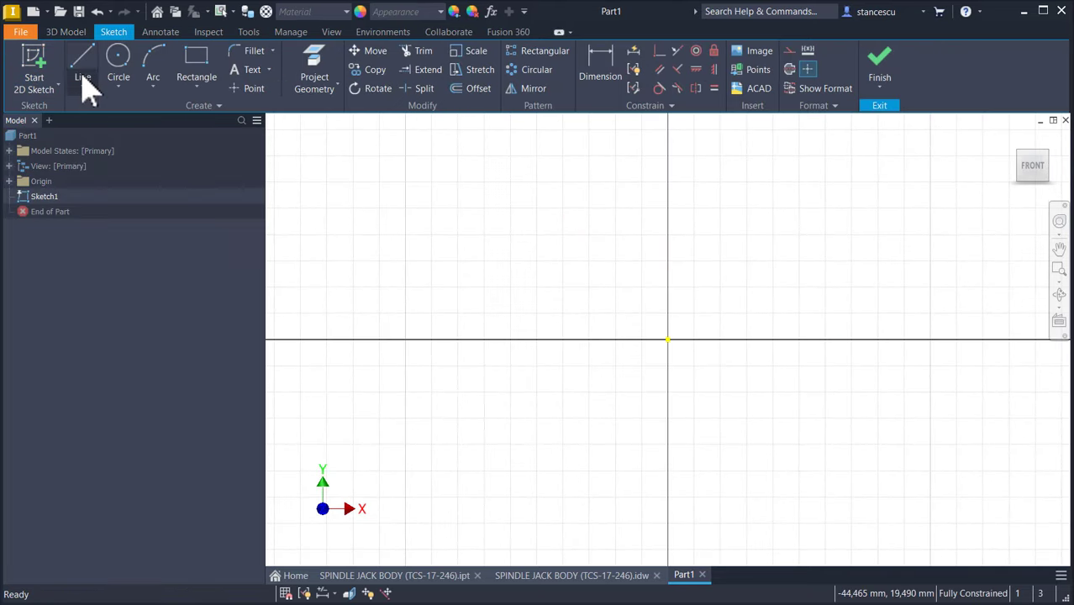
Draw a 300 mm vertical line rising from the sketch origin.
click(84, 64)
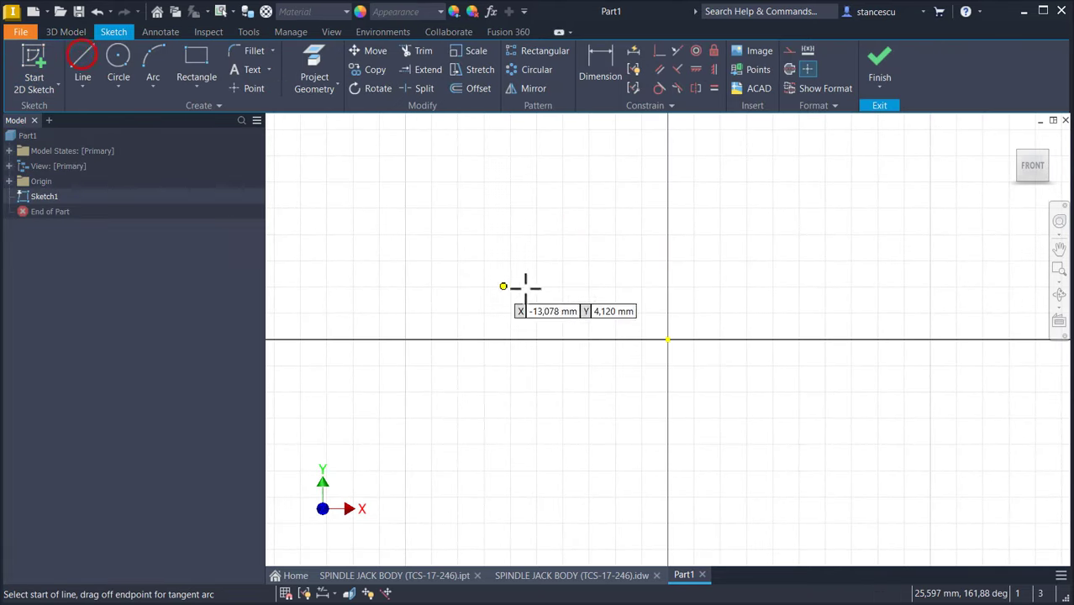
click(669, 338)
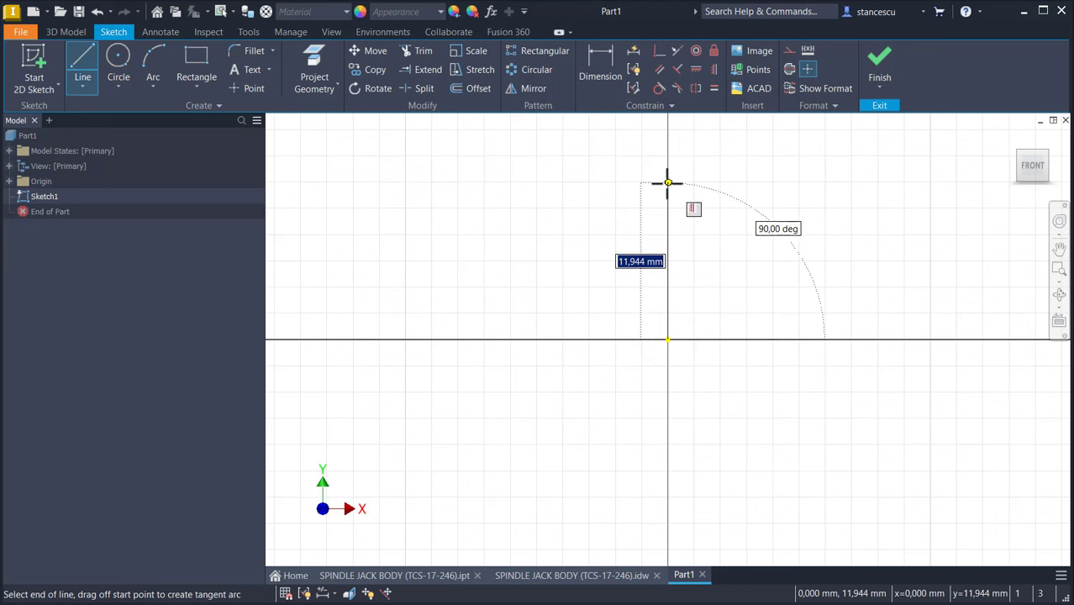
text(300)
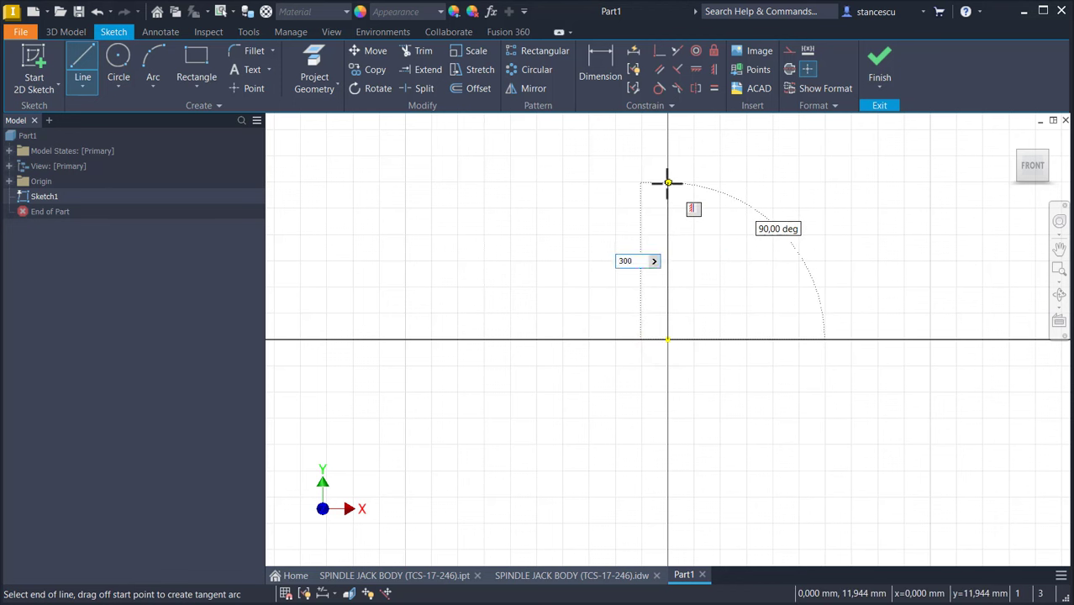
key(Return)
key(Escape)
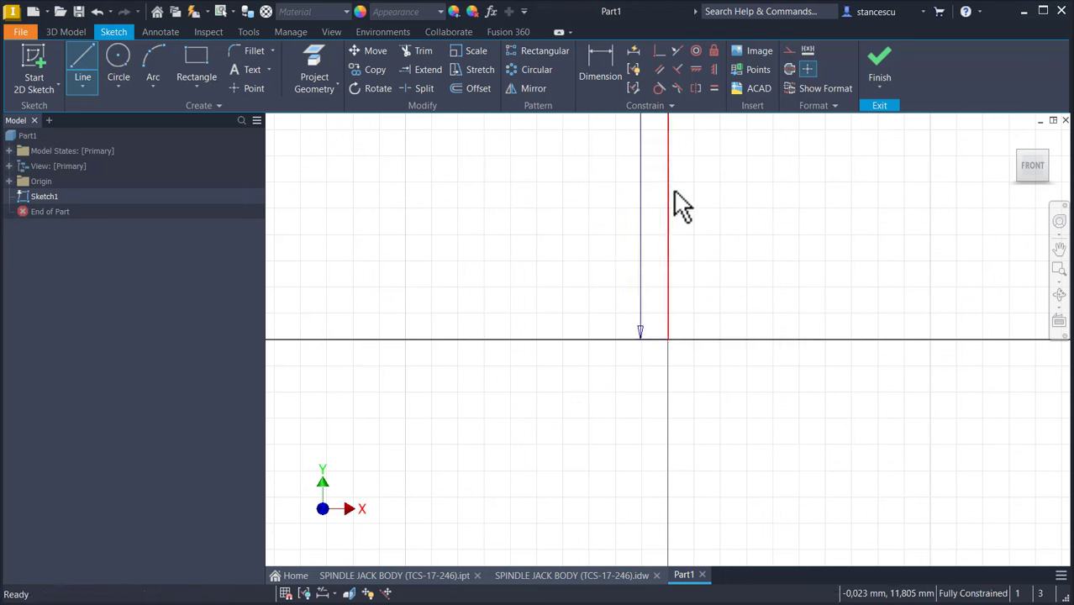
Make the 300 mm line a centerline and place its 300 dimension to the left.
key(Escape)
click(671, 194)
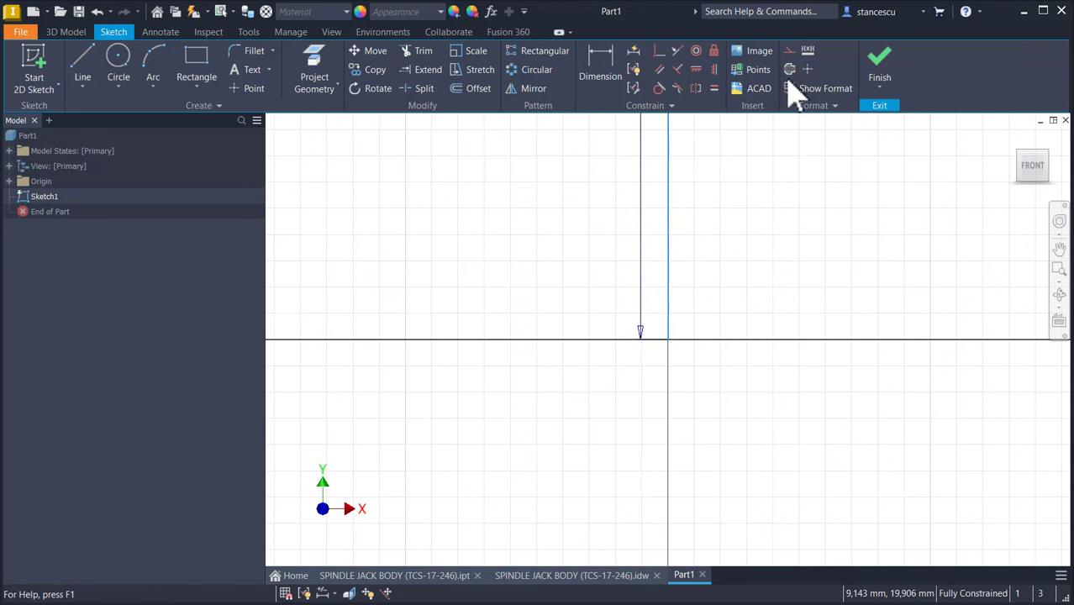
click(790, 70)
key(Home)
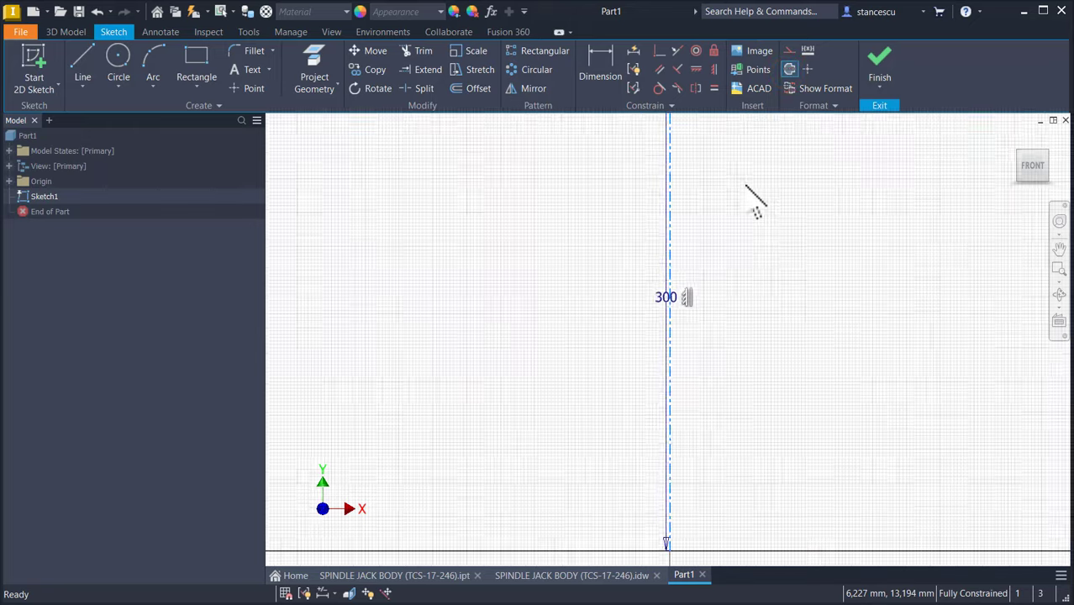
drag(663, 340, 620, 341)
click(711, 286)
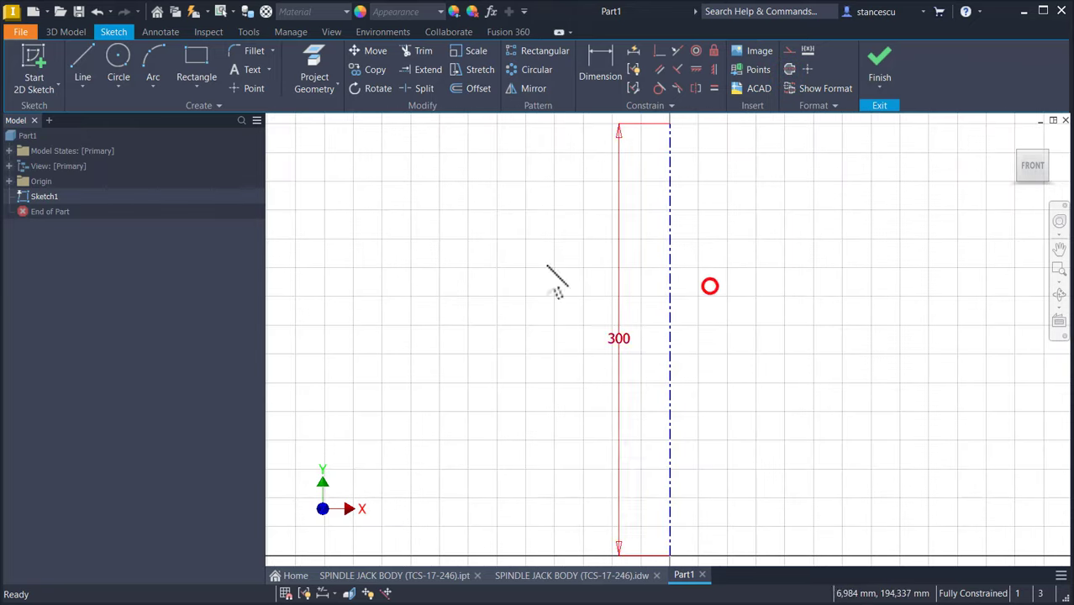
Draw the closed half-profile: short top edge, tapered side, flange top, back to the origin.
click(85, 57)
click(670, 122)
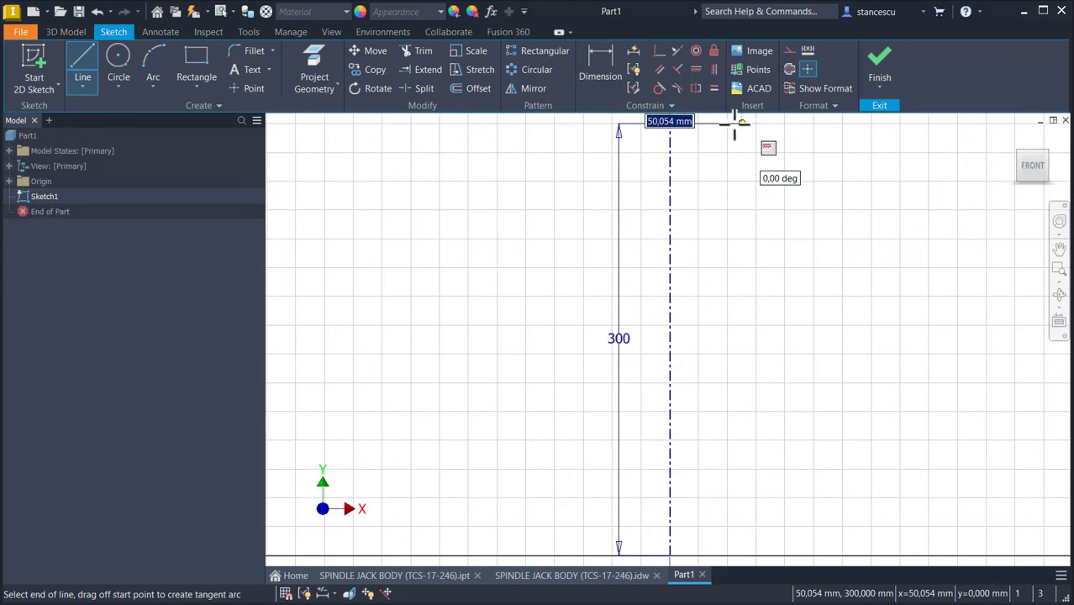
click(733, 123)
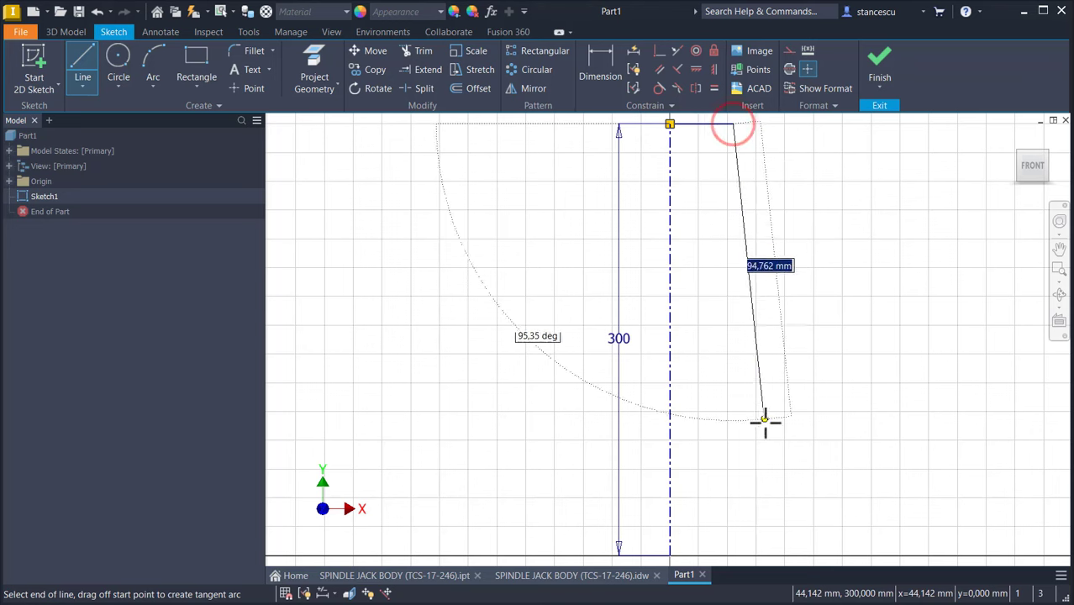
click(759, 524)
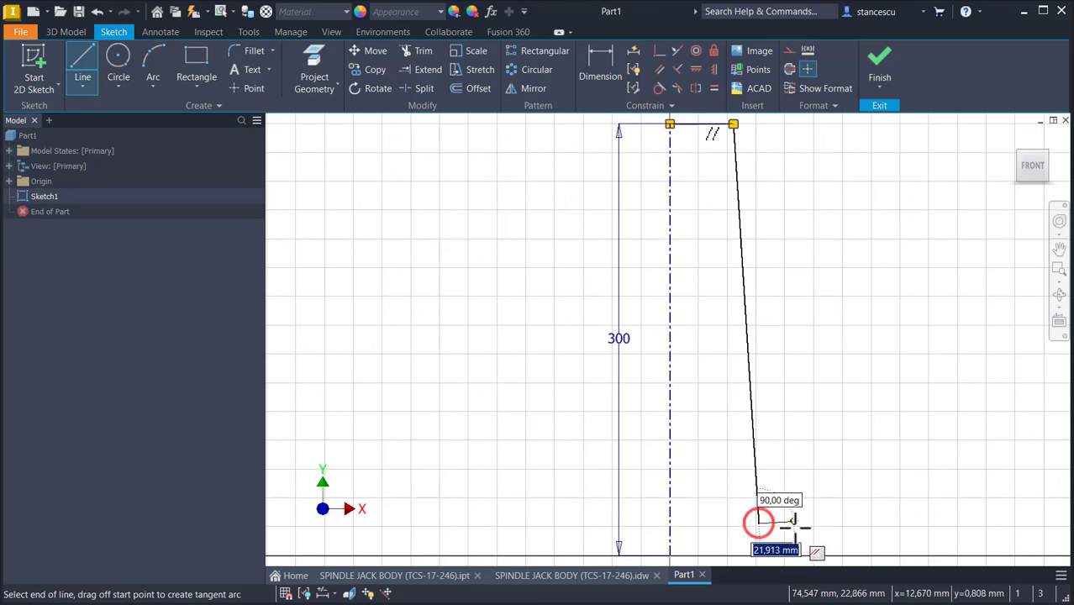
click(904, 523)
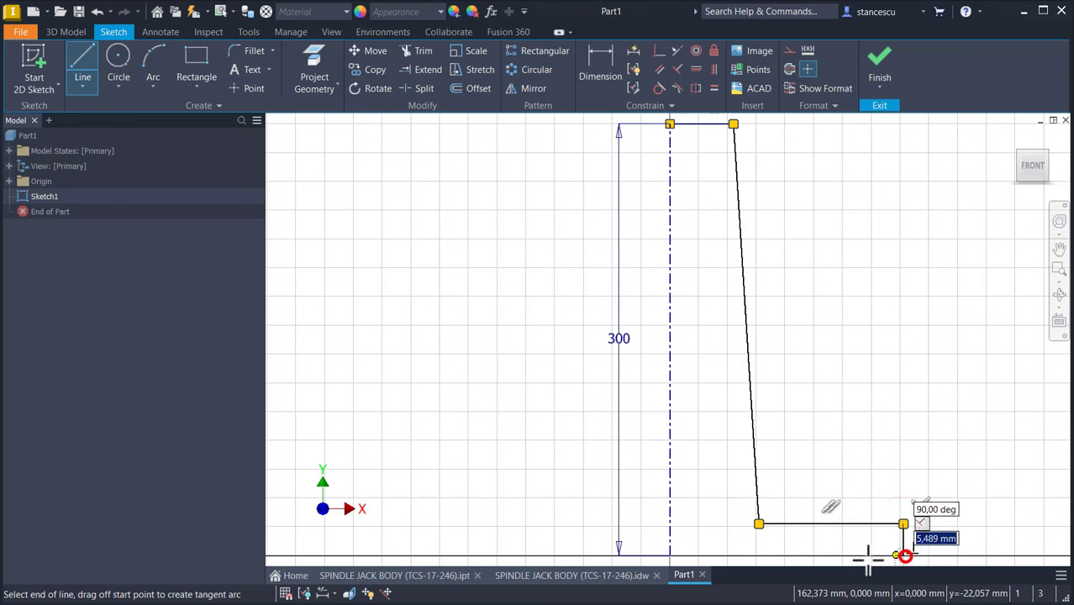
click(670, 555)
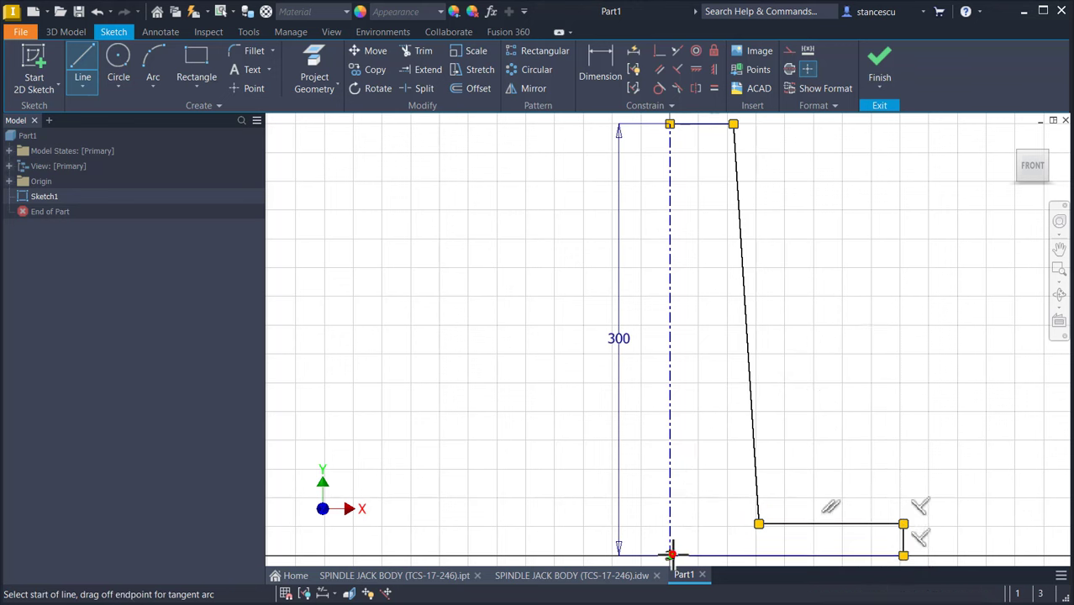
Dimension the profile's top and middle diameters about the centerline as Ø70 and Ø105.
key(Escape)
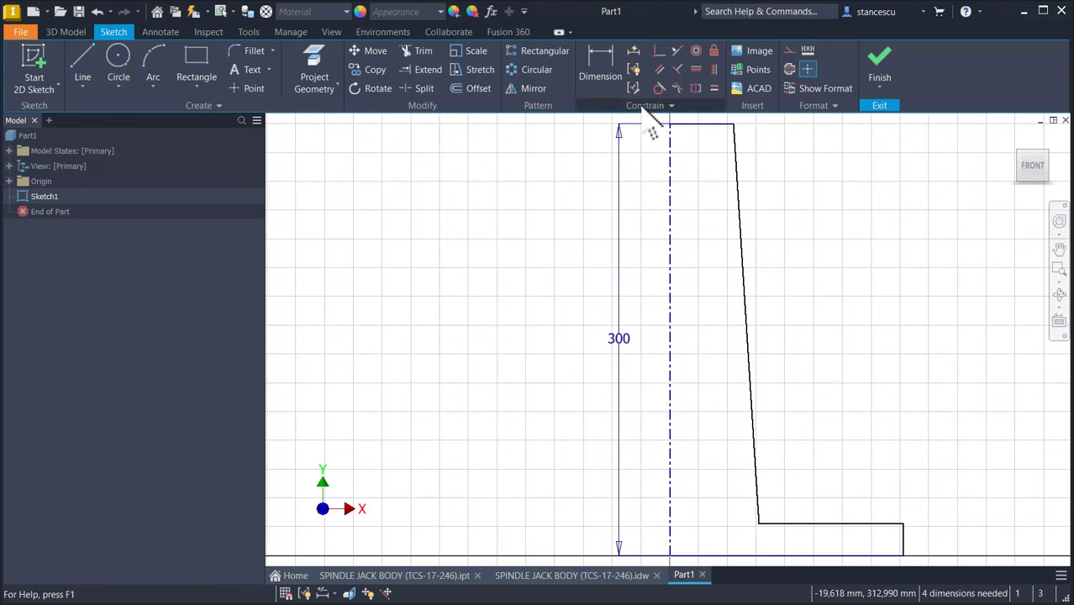
click(607, 80)
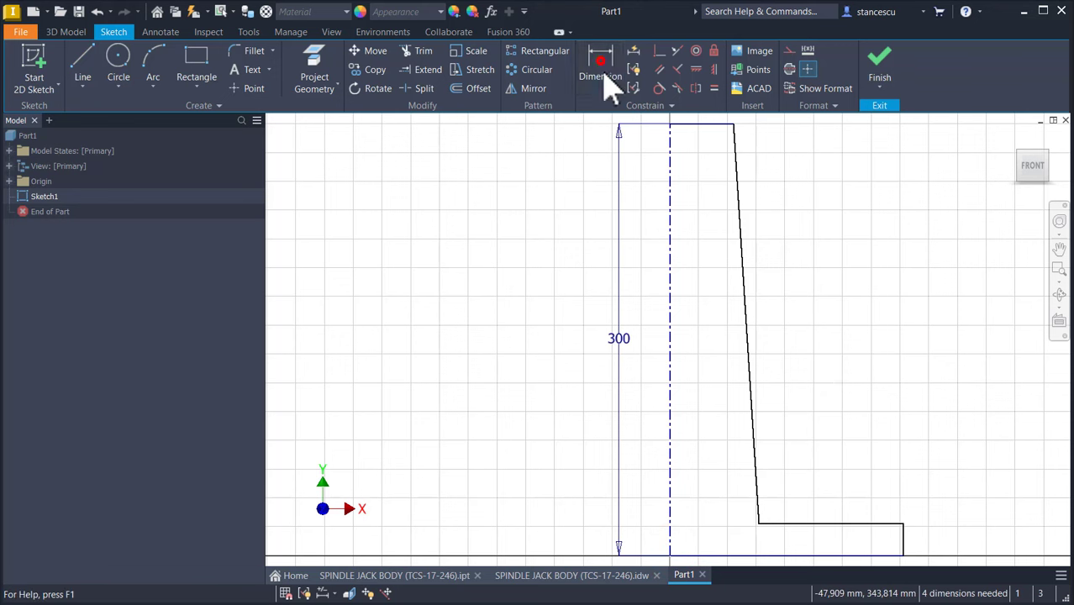
click(732, 125)
click(671, 177)
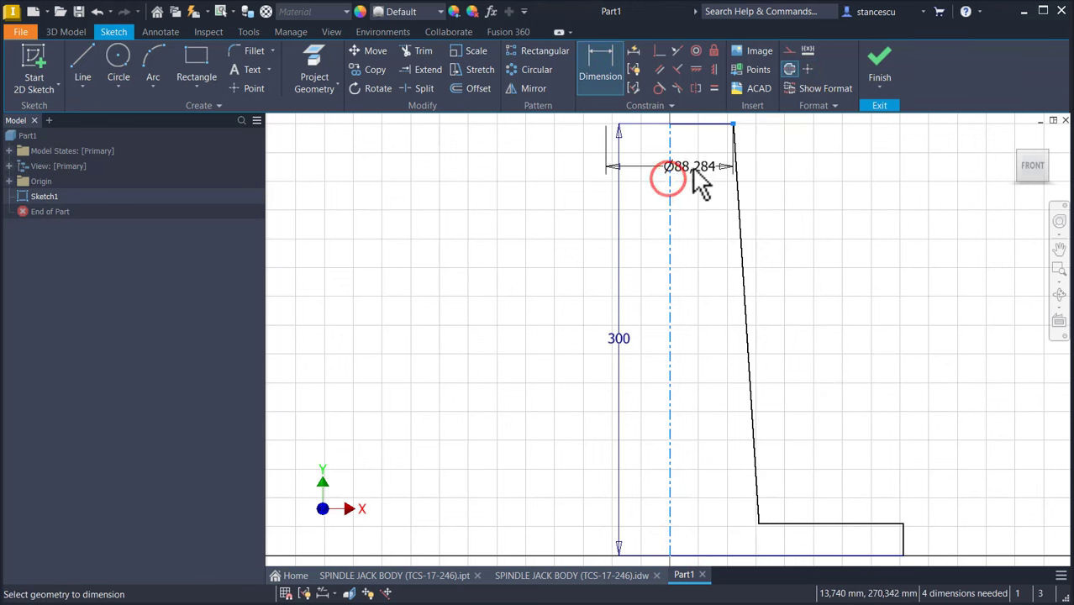
middle_drag(699, 187, 703, 217)
click(703, 134)
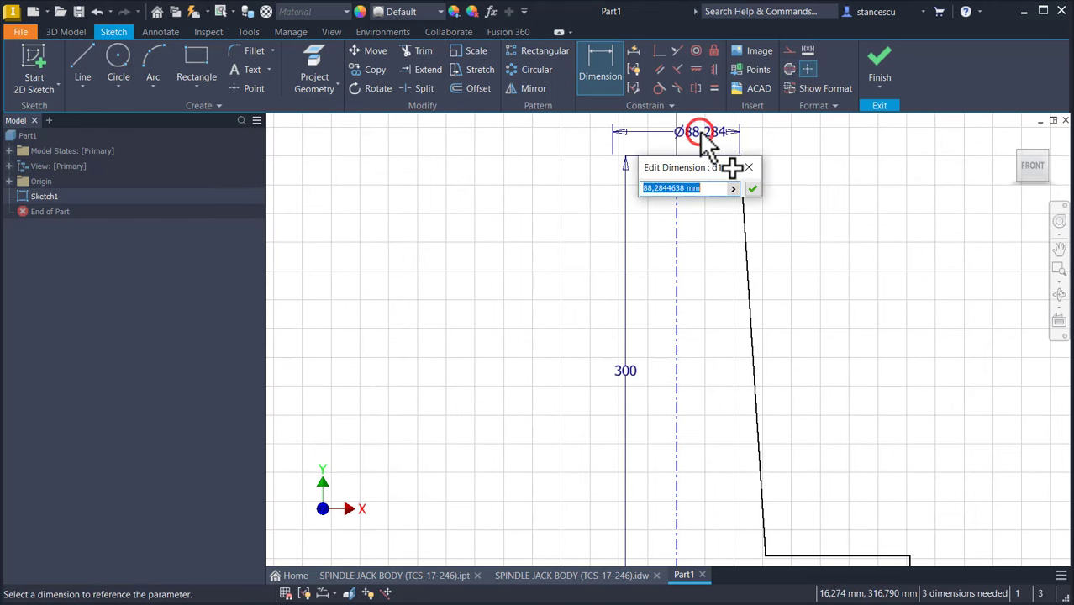
key(Return)
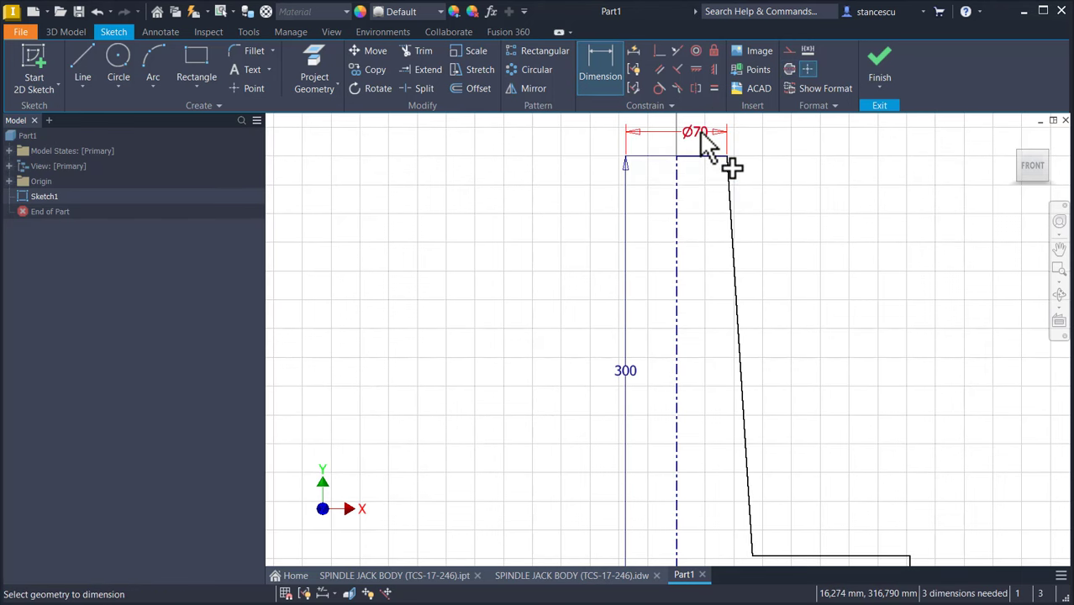
middle_drag(814, 402, 814, 243)
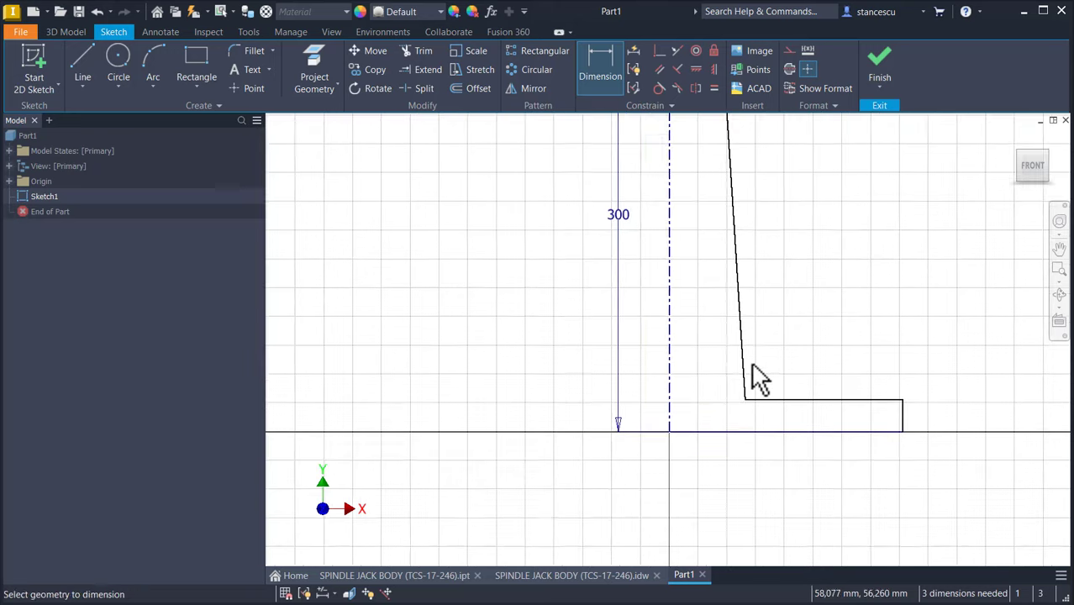
click(670, 400)
click(703, 463)
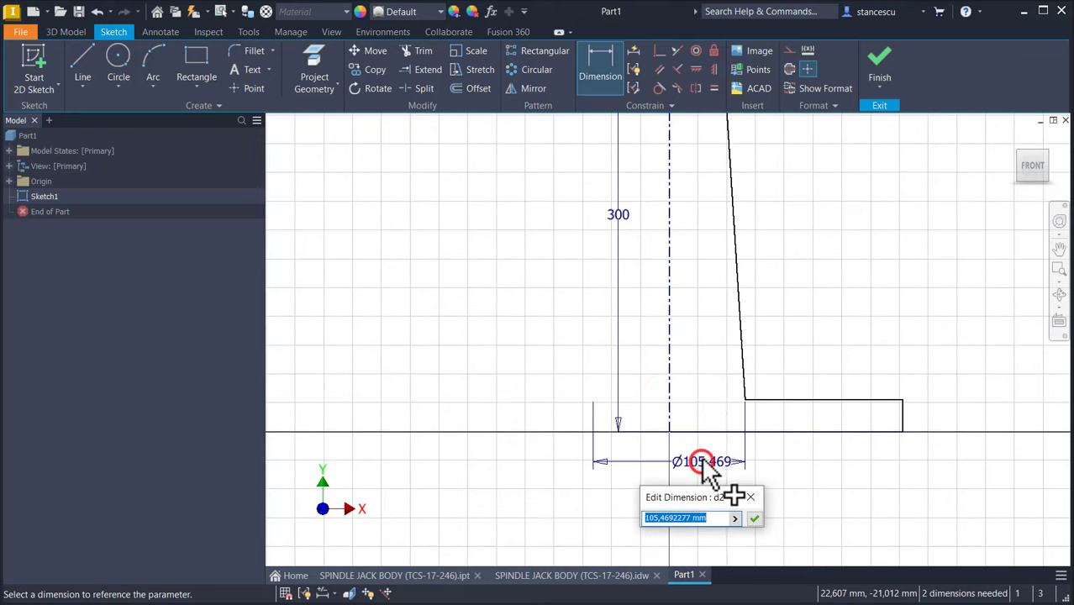
key(Return)
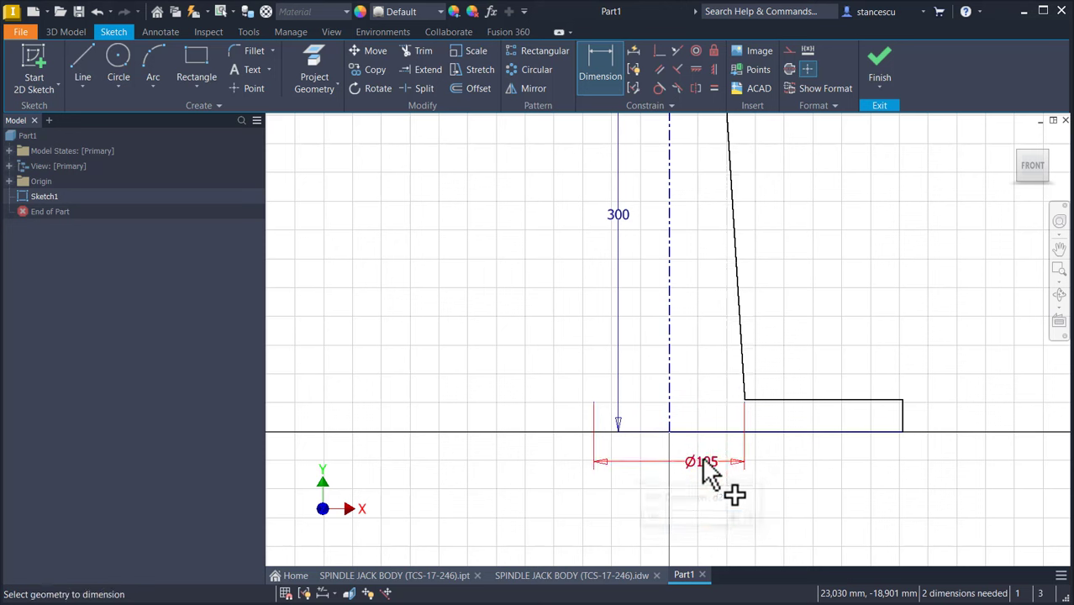
Add the Ø150 base diameter and the 20 mm flange step height.
click(903, 411)
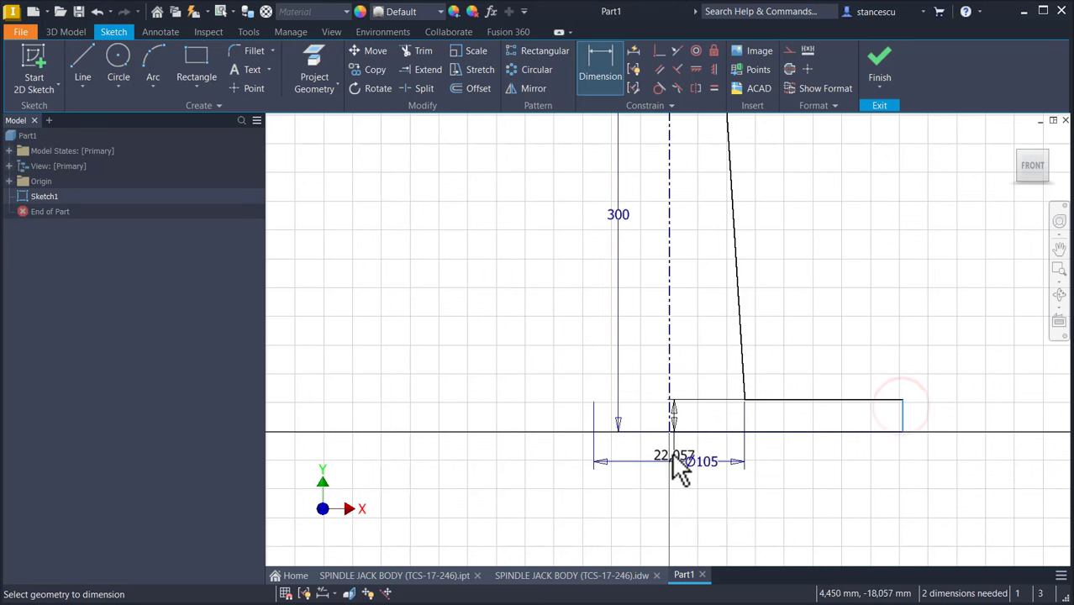
click(669, 419)
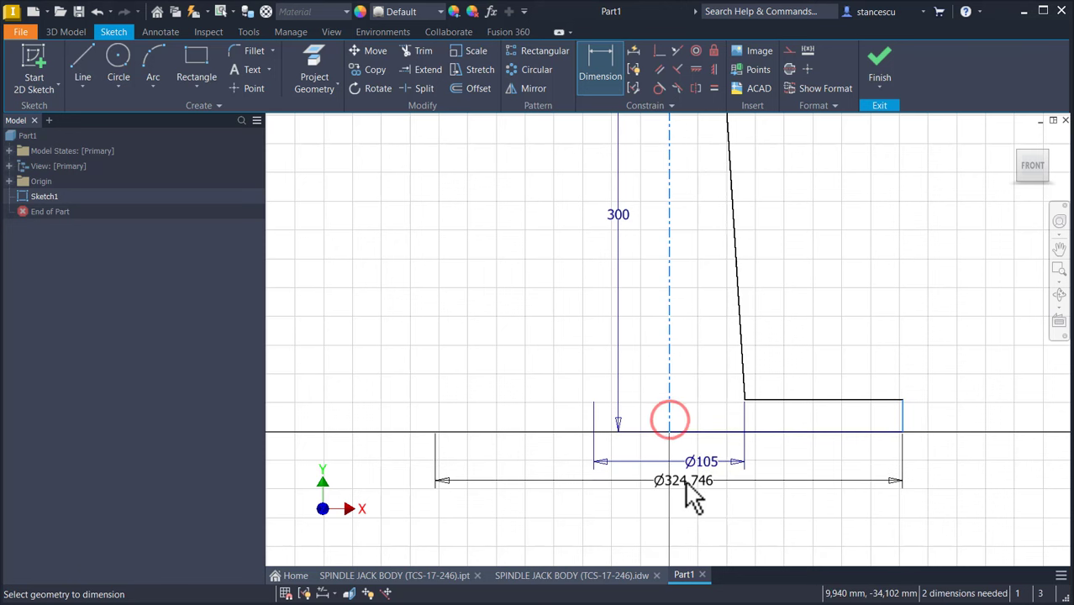
click(682, 481)
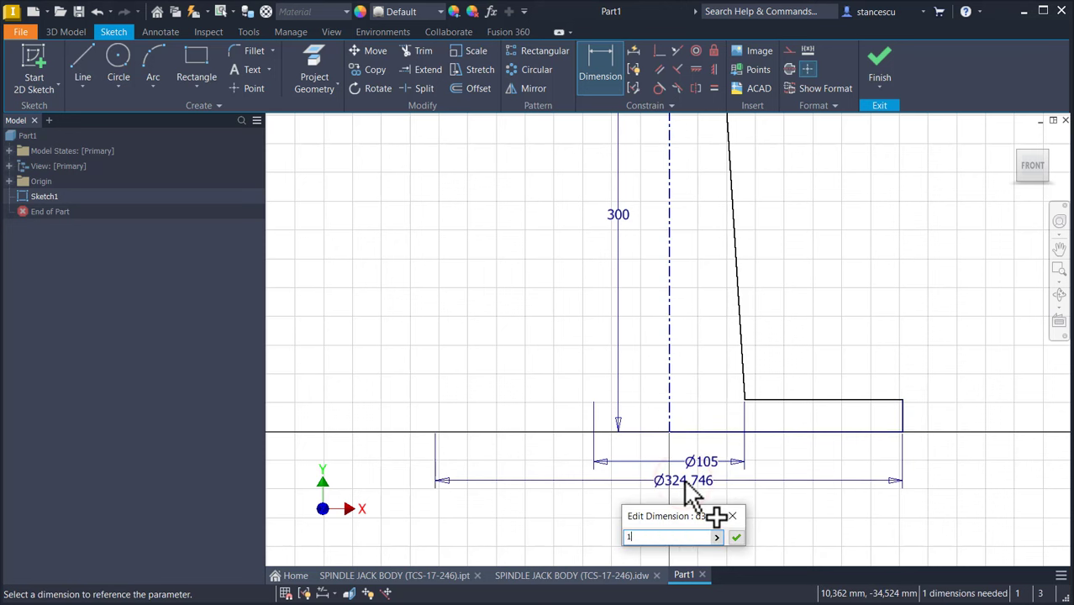
text(150)
key(Return)
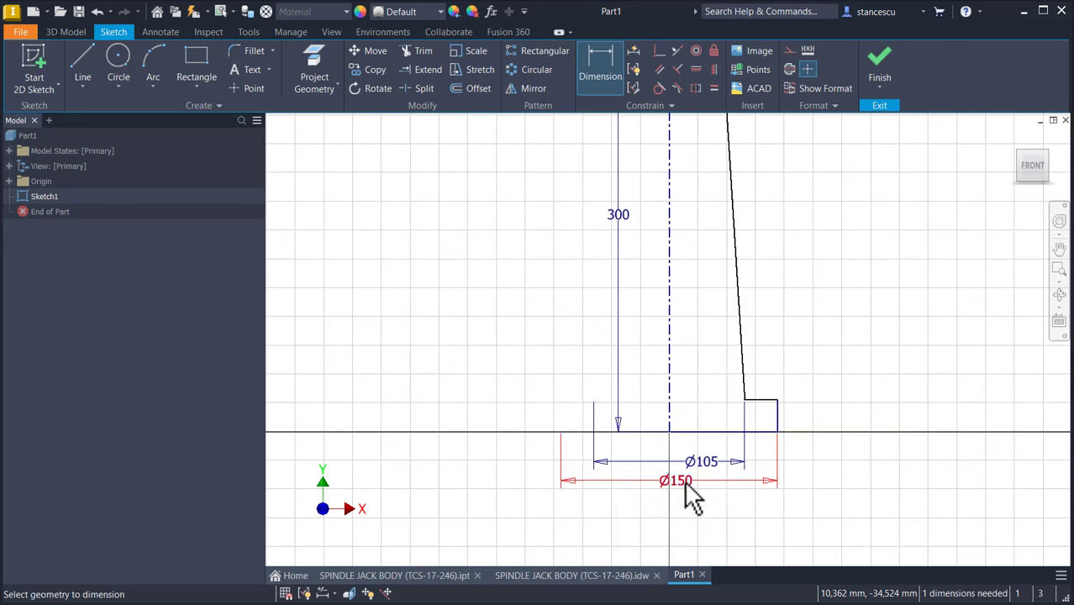
click(769, 399)
click(770, 430)
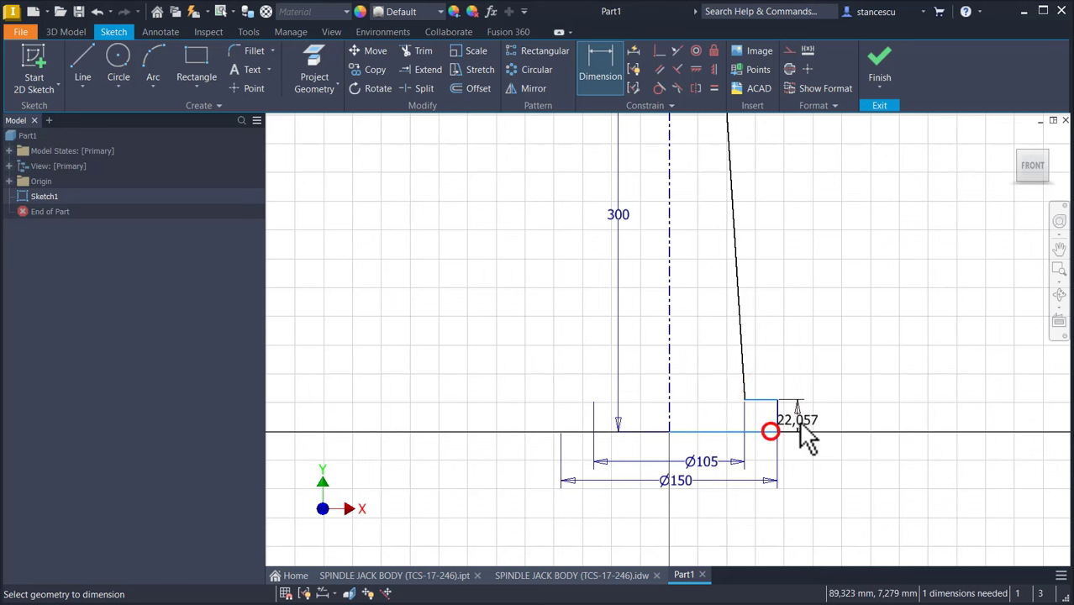
click(802, 418)
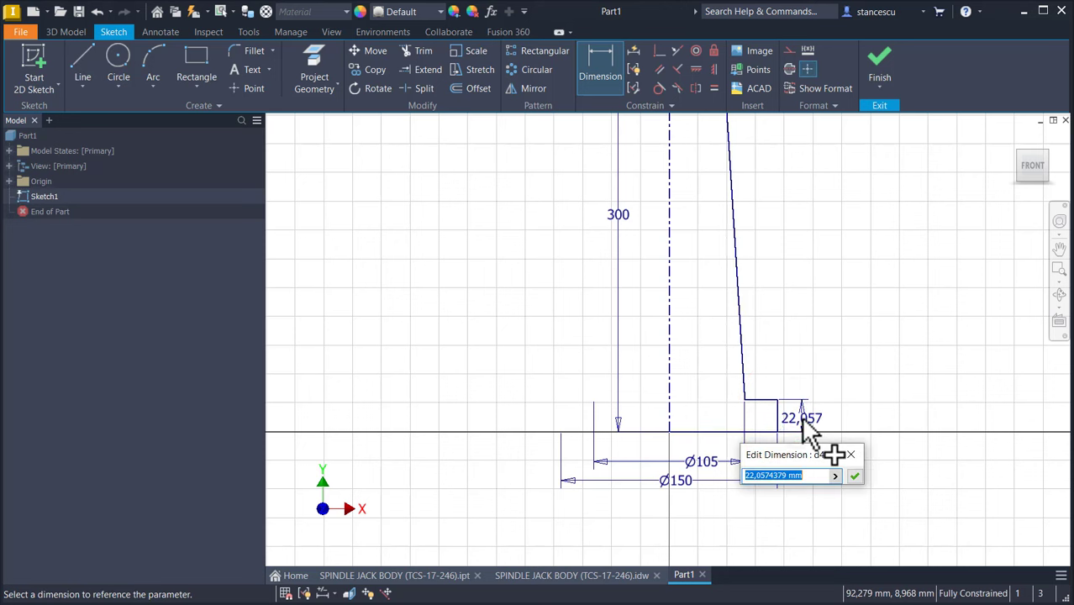
key(Return)
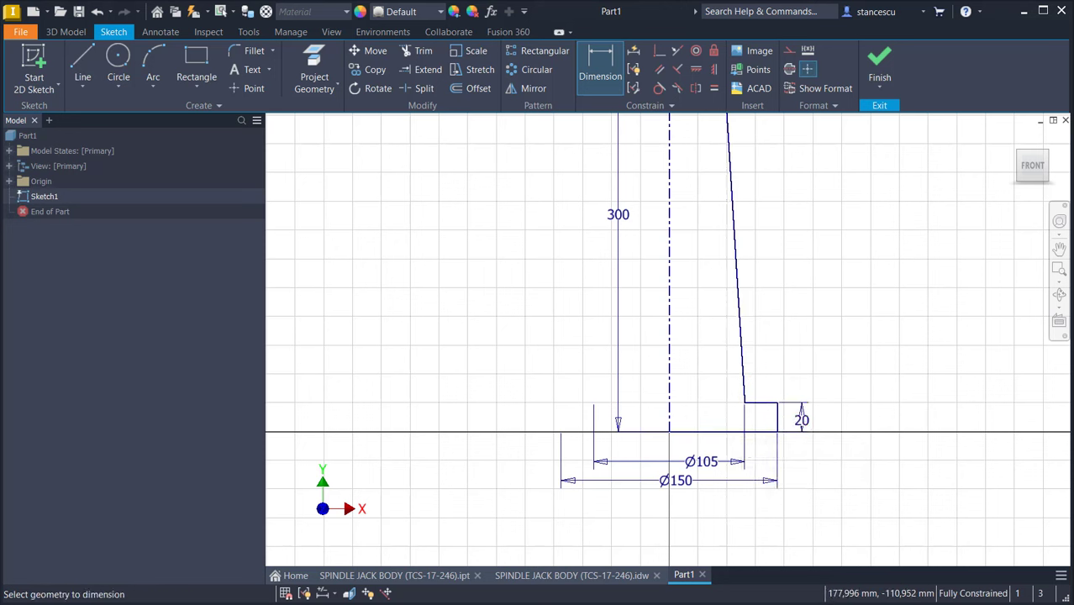
scroll(588, 252, up, 2)
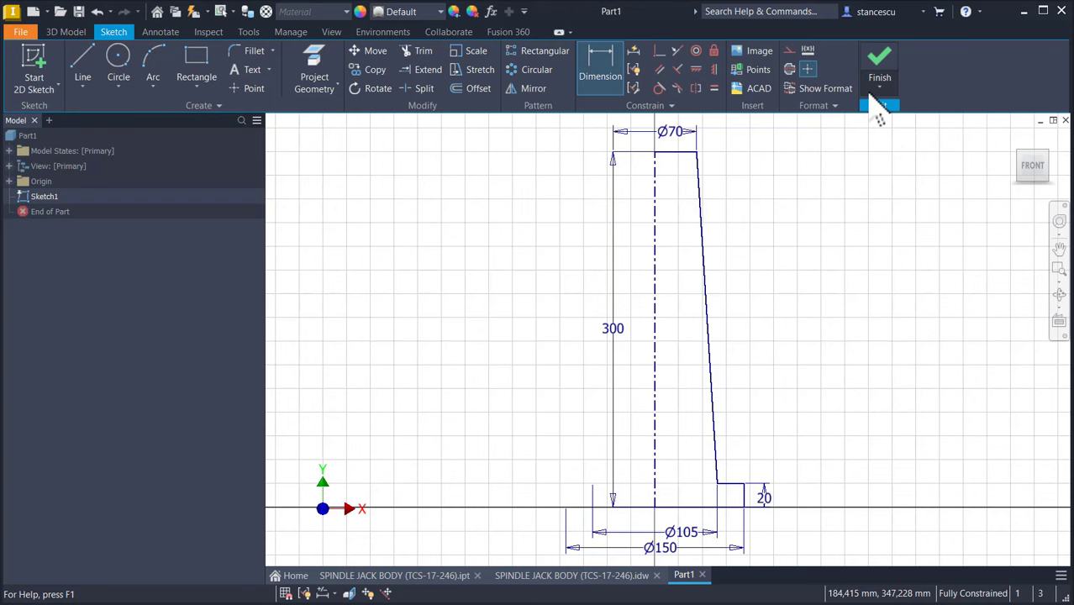
Revolve Sketch1 360° about the centerline into a solid tapered column on a round flange.
click(880, 56)
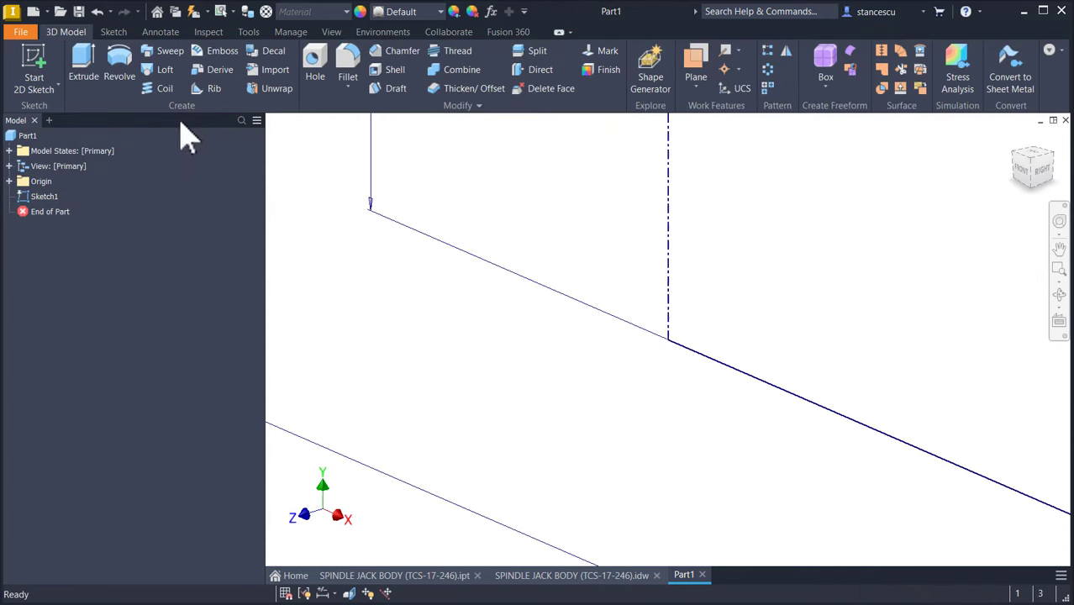
click(122, 66)
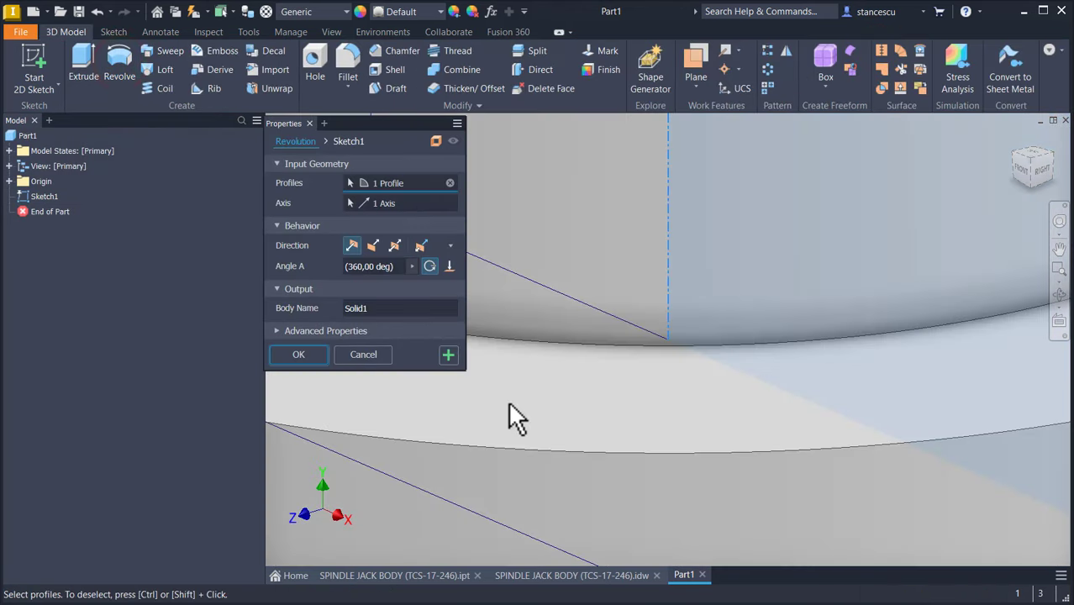
click(298, 353)
key(F6)
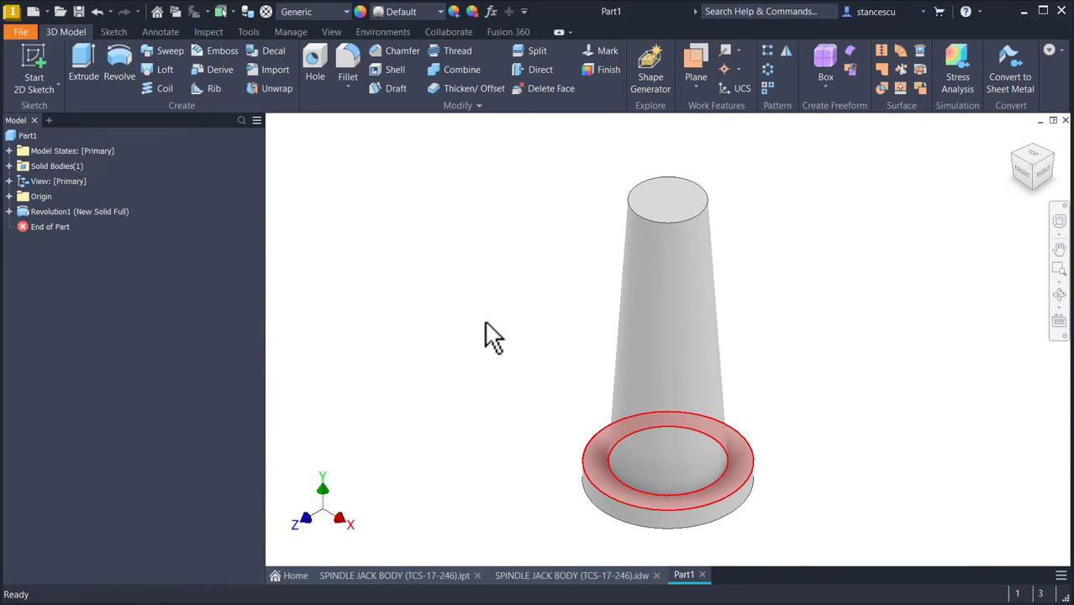
click(692, 219)
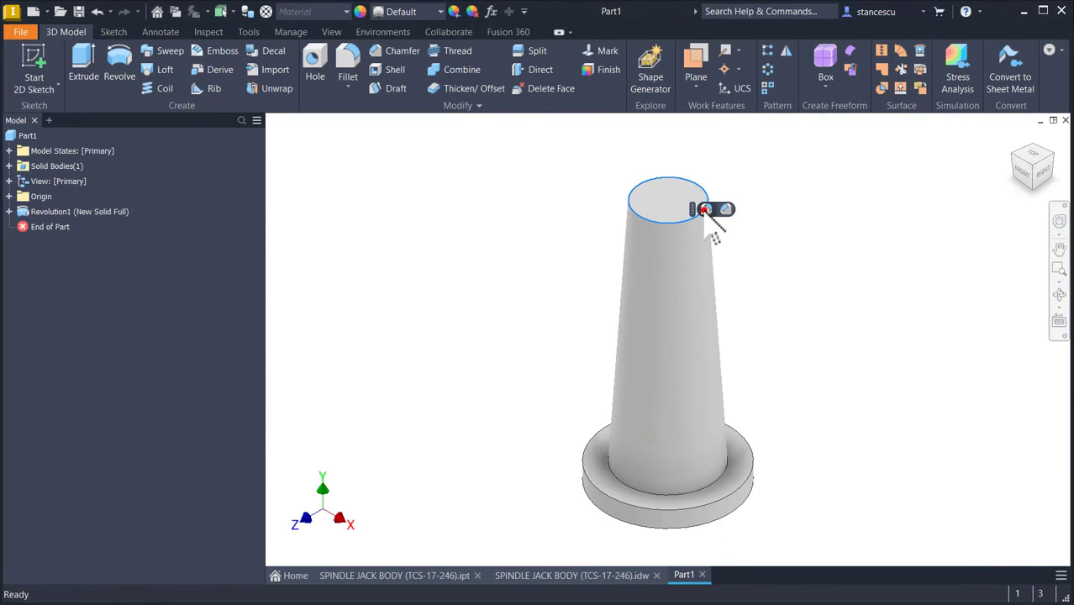
Fillet the top rim and flange edge at 4 mm and the cone-to-base junction at 8 mm.
click(706, 209)
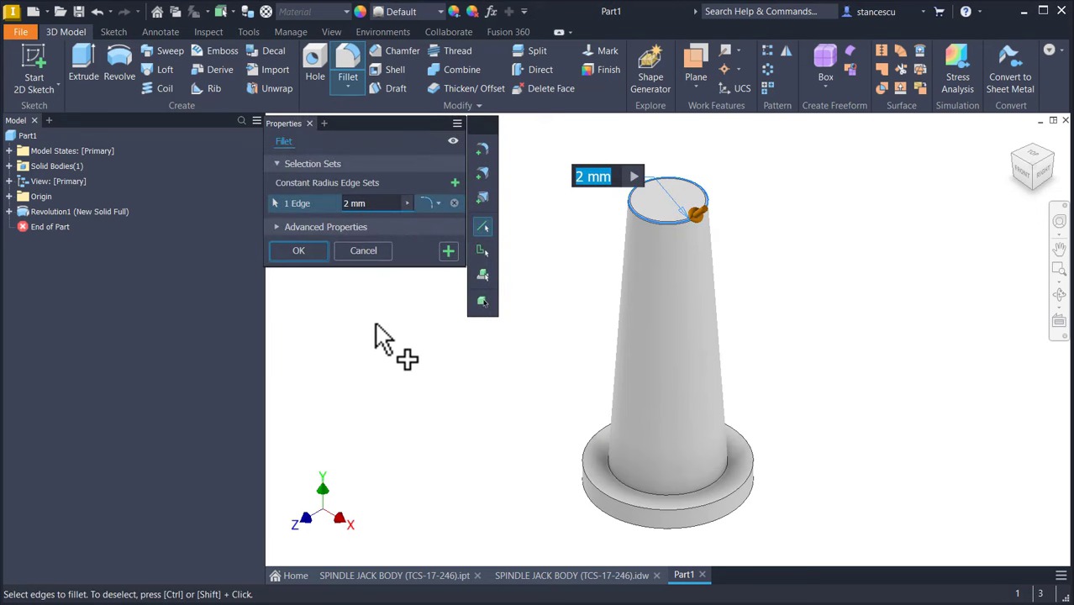
text(4)
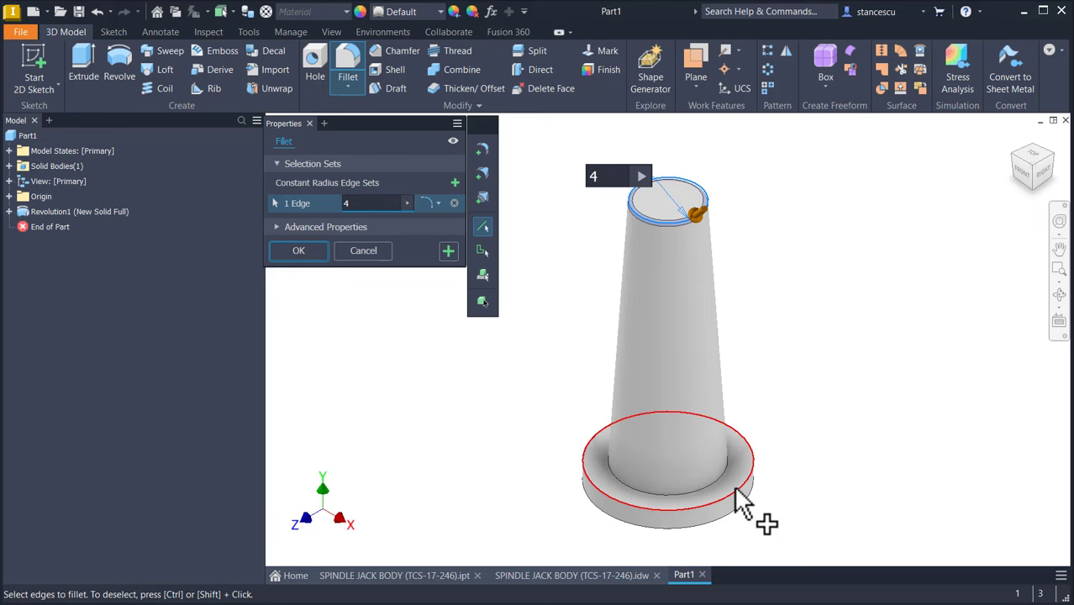
click(737, 502)
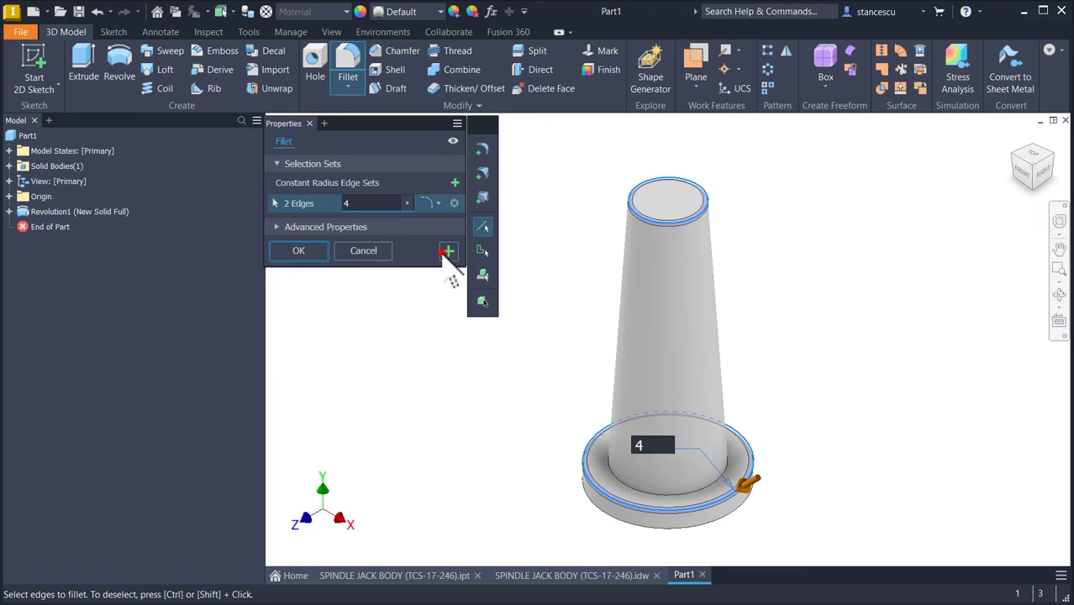
click(447, 252)
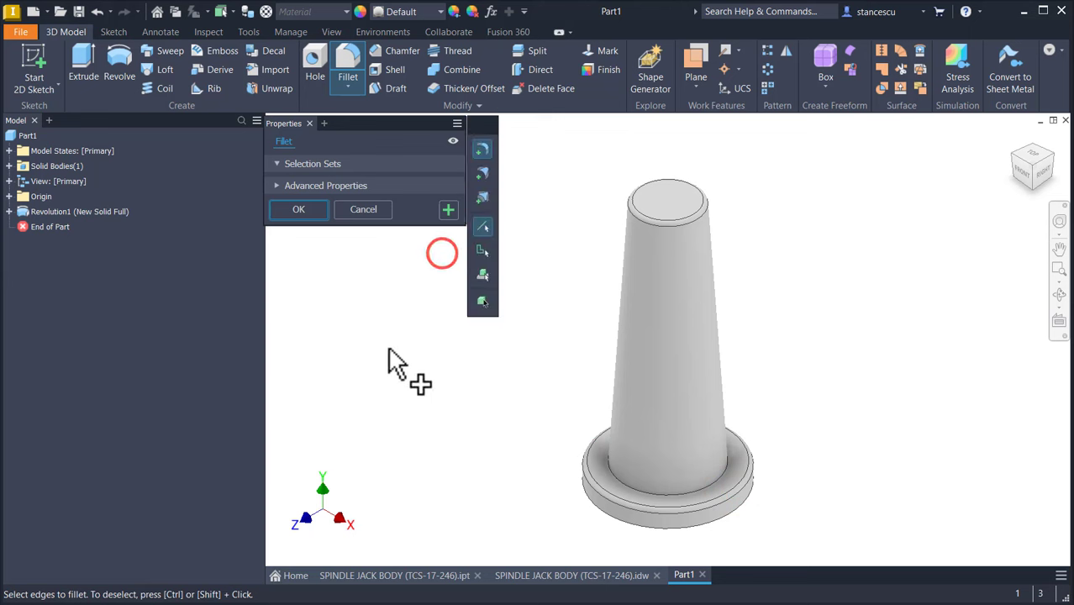
click(709, 491)
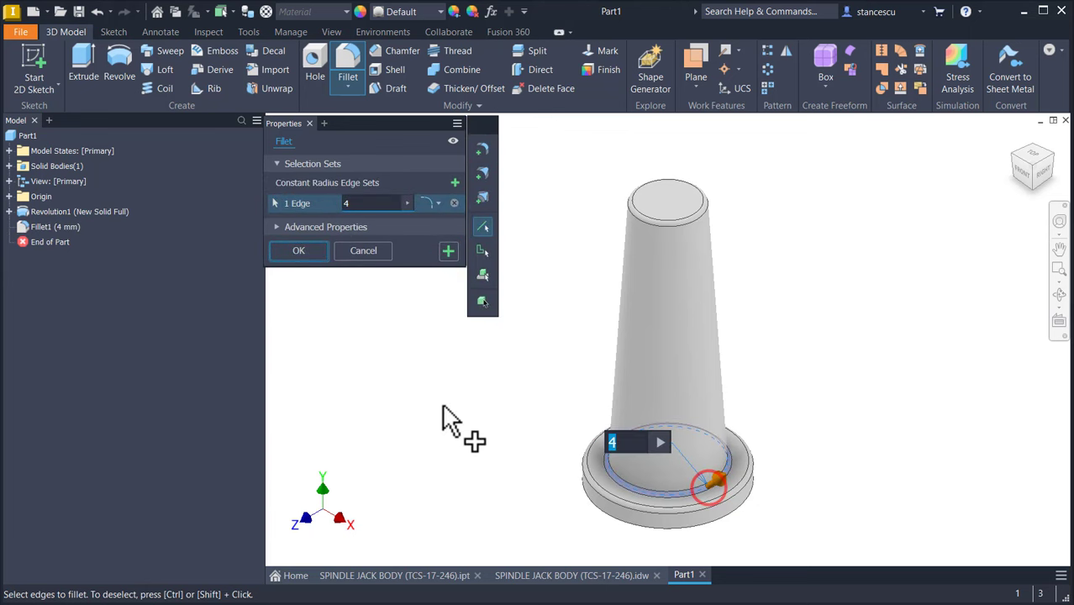
text(8)
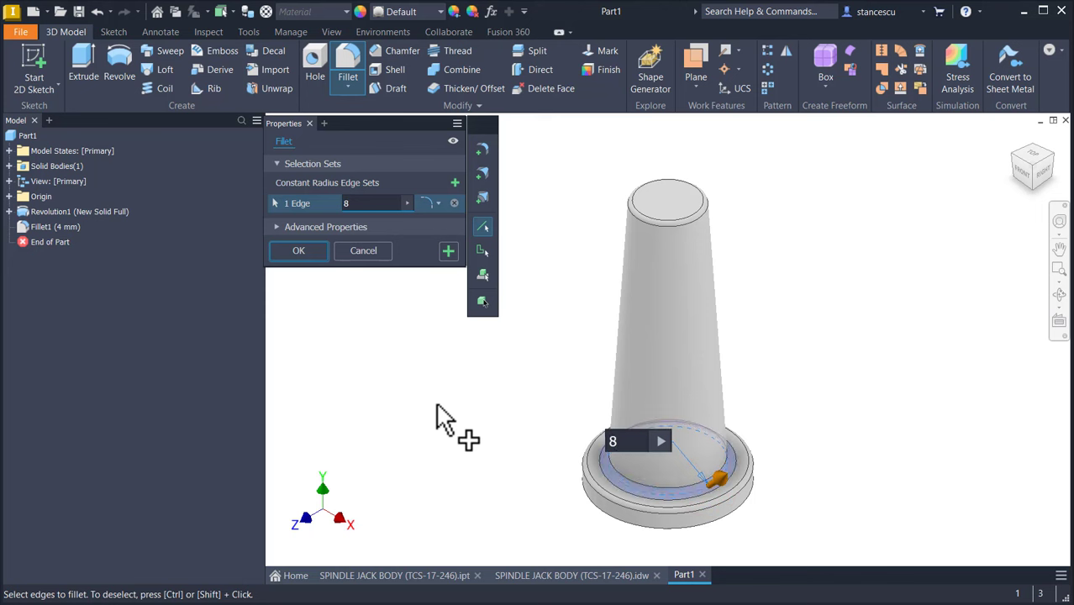
key(Return)
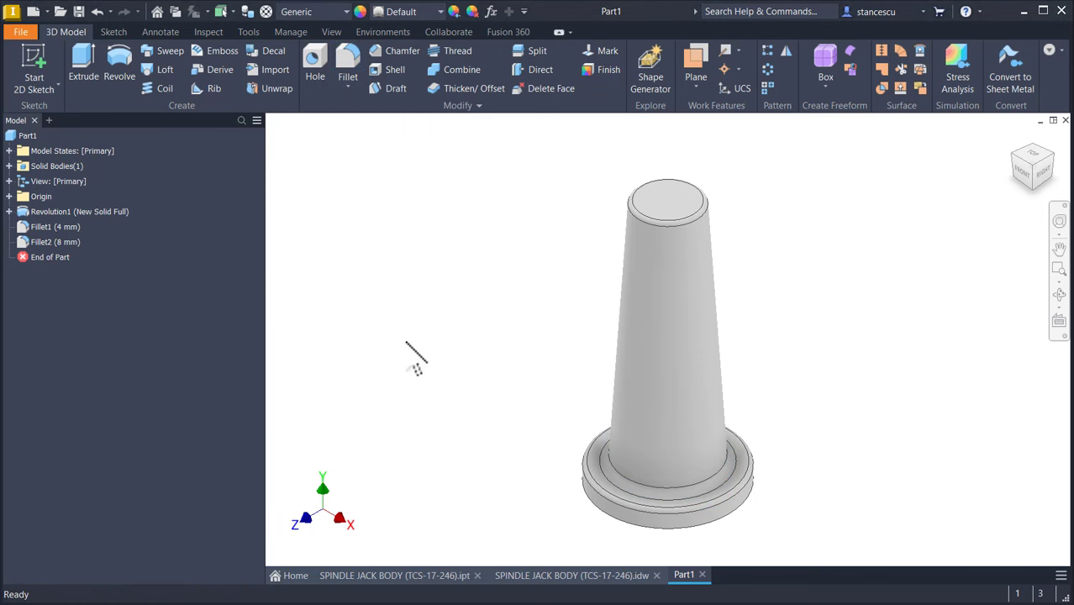
Switch to the SPINDLE JACK BODY drawing and inspect its 20, Ø20 and R20 dimensions.
click(546, 579)
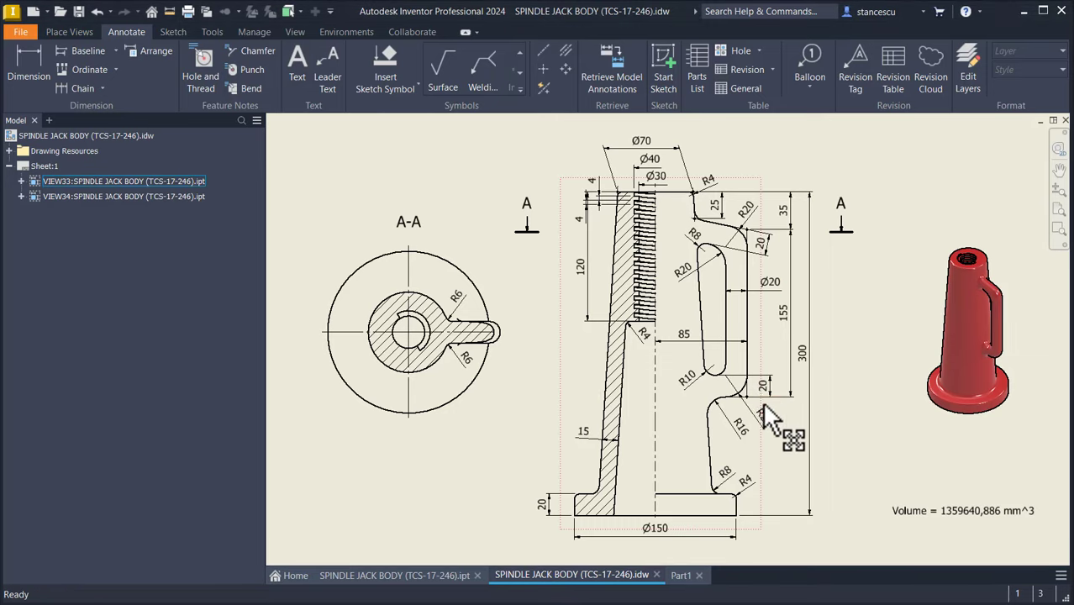
click(769, 402)
click(766, 291)
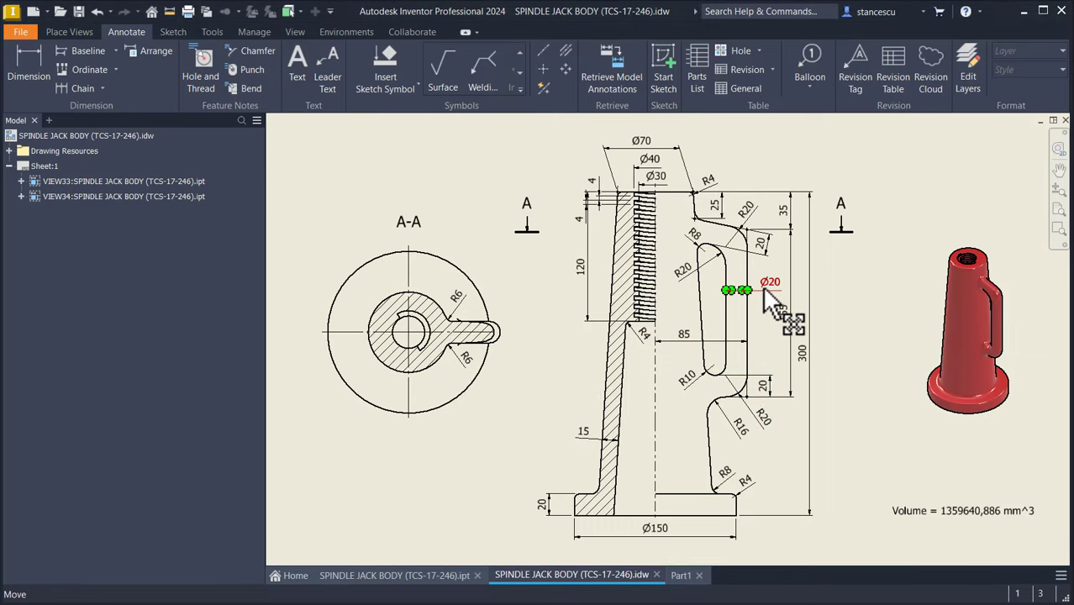
click(744, 317)
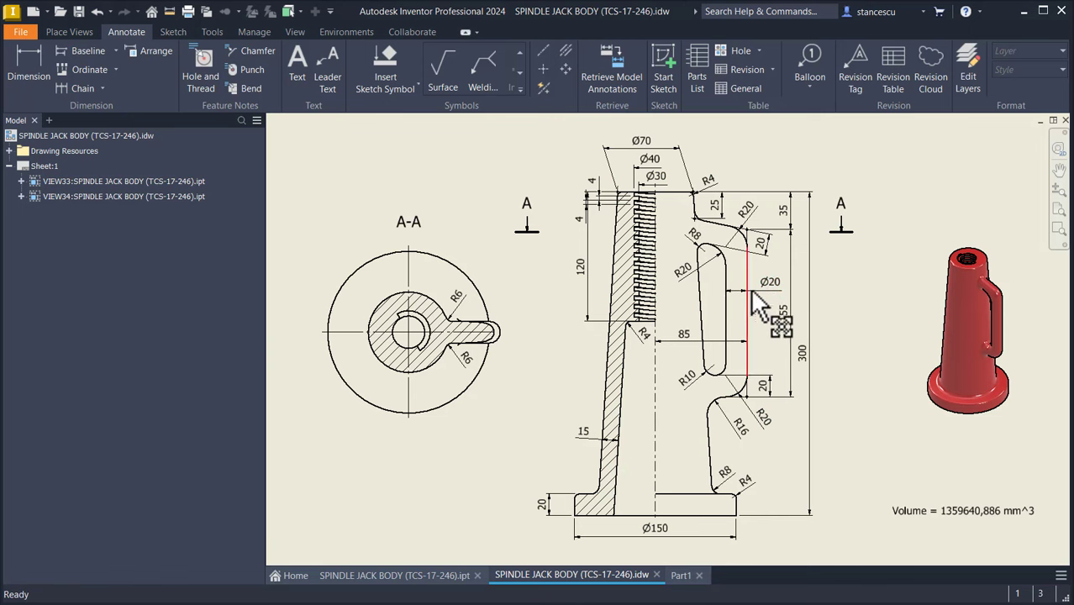
click(743, 206)
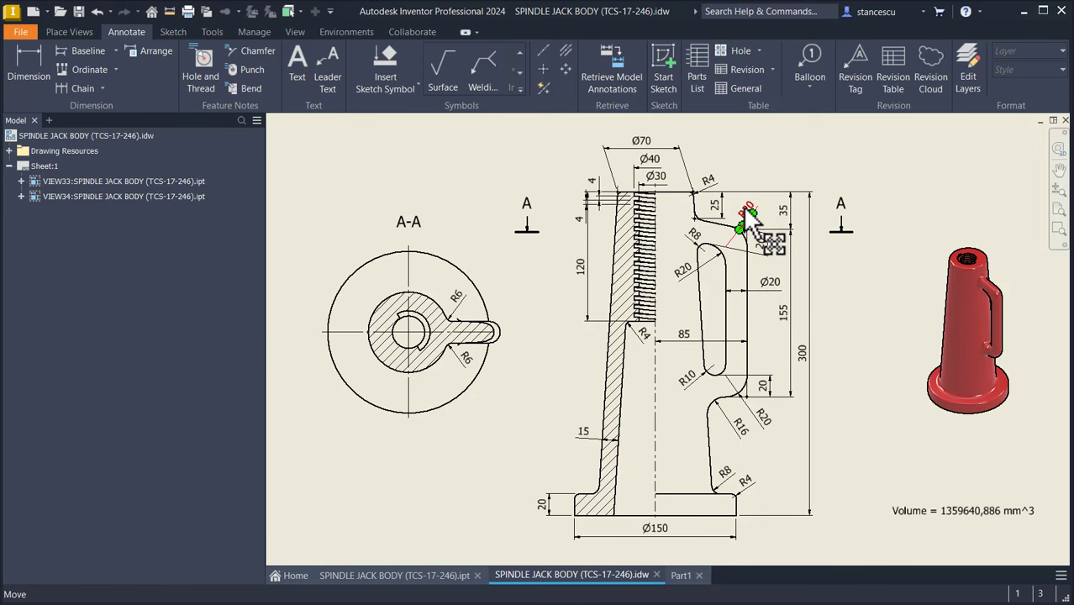
click(887, 190)
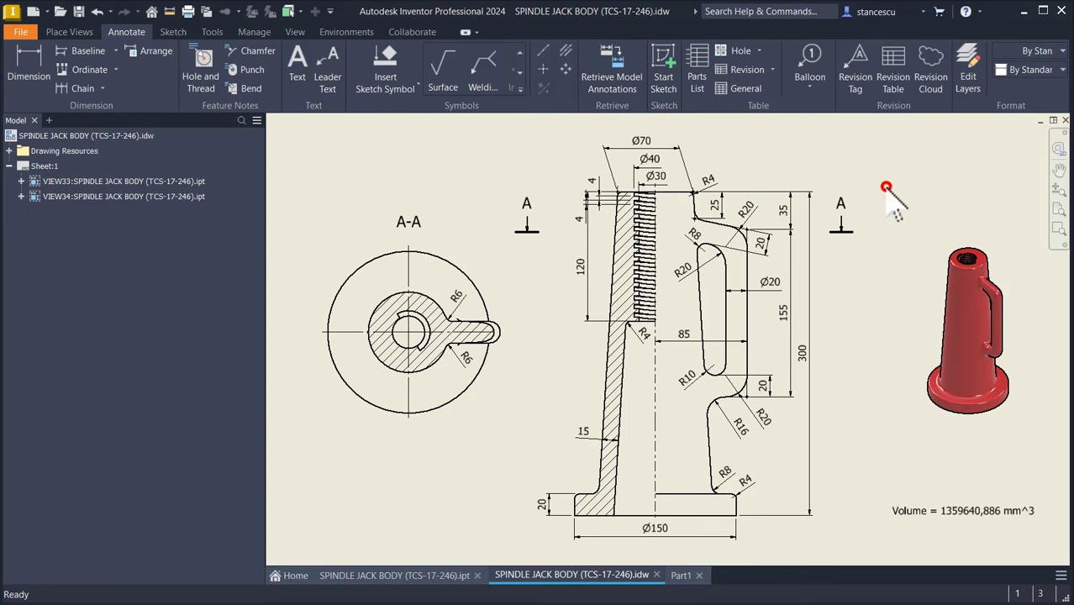
Return to Part1 and start a new 2D sketch on the origin XY Plane.
click(681, 575)
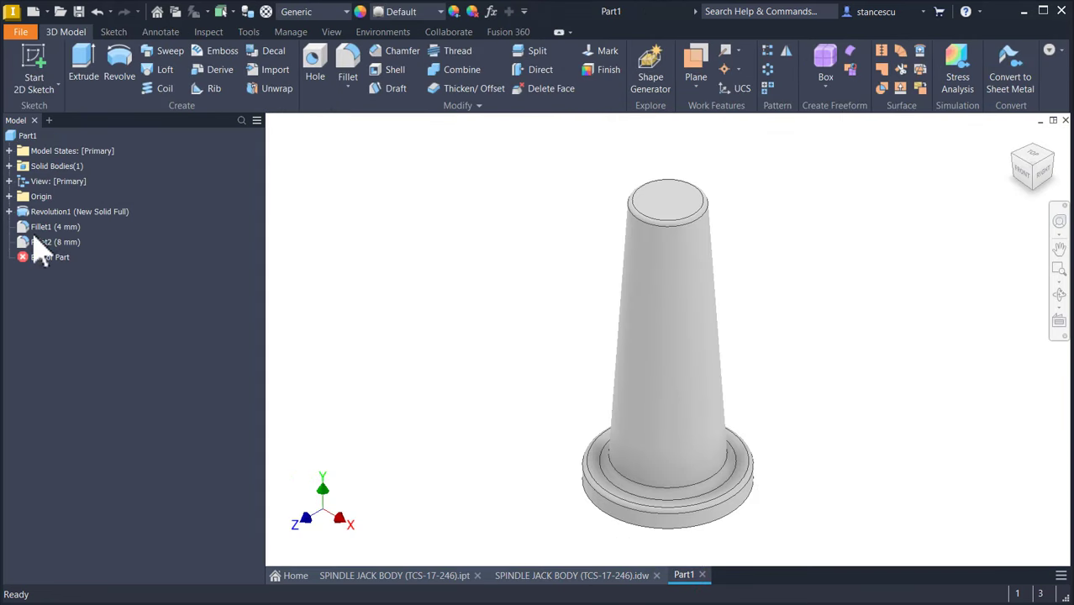
click(9, 196)
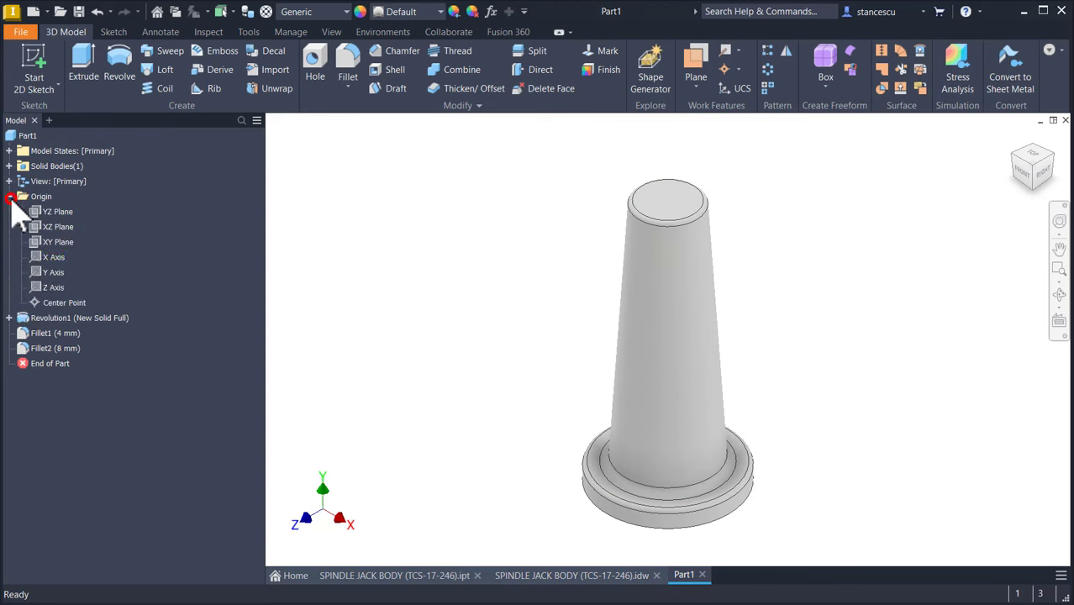
click(50, 243)
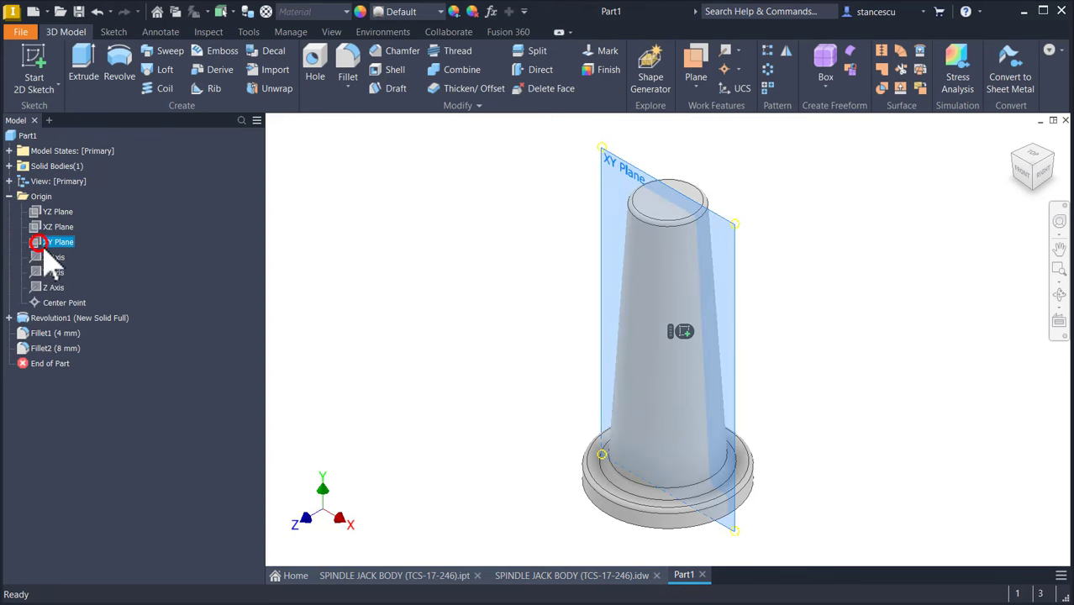
click(681, 332)
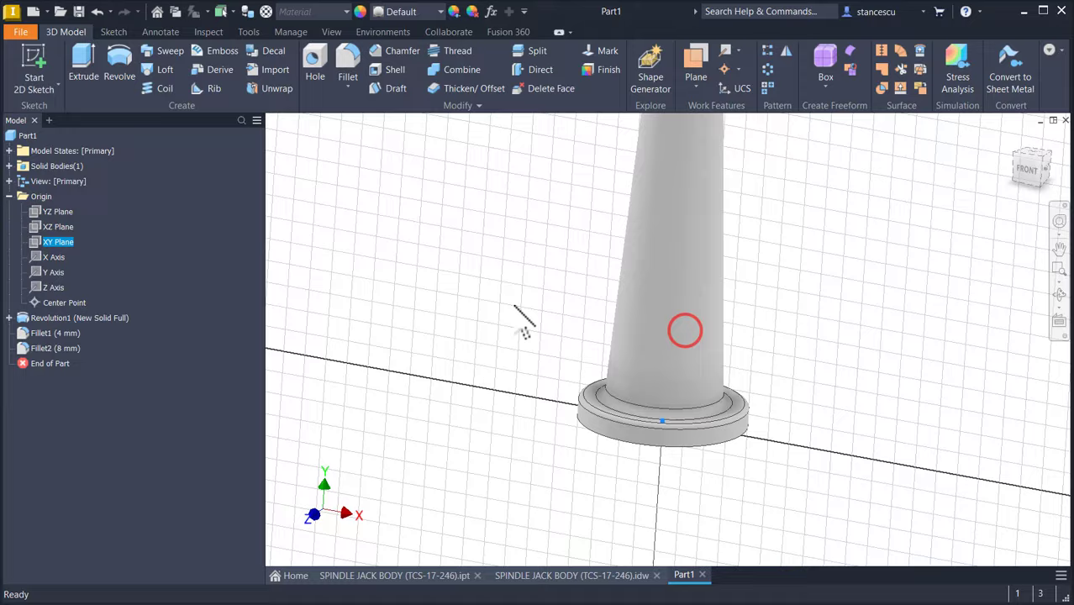
Slice the part and draw a vertical line from the origin up to the body's top edge.
key(F7)
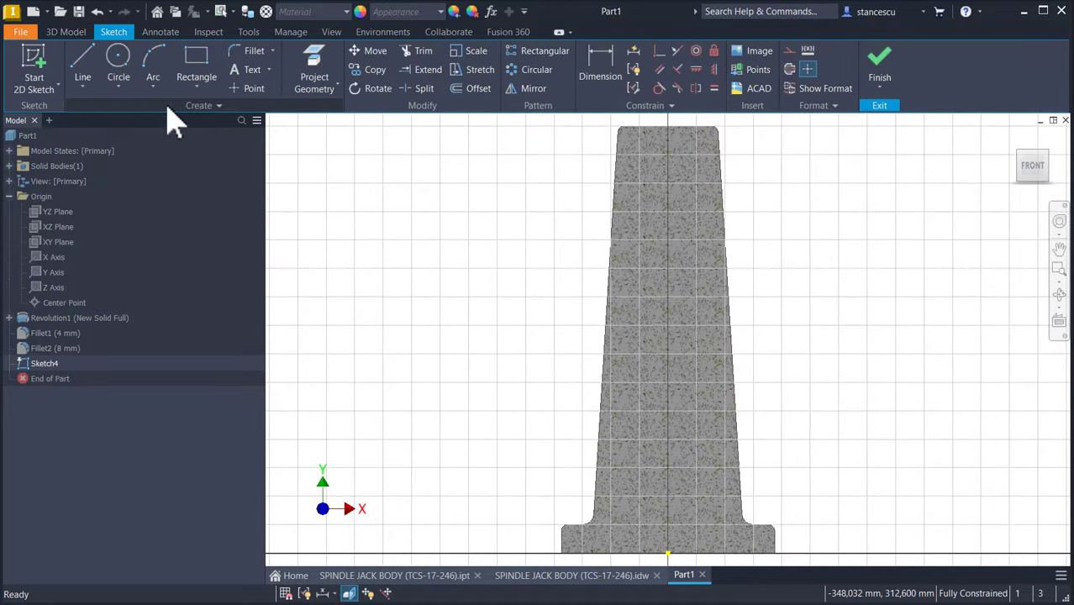
click(82, 63)
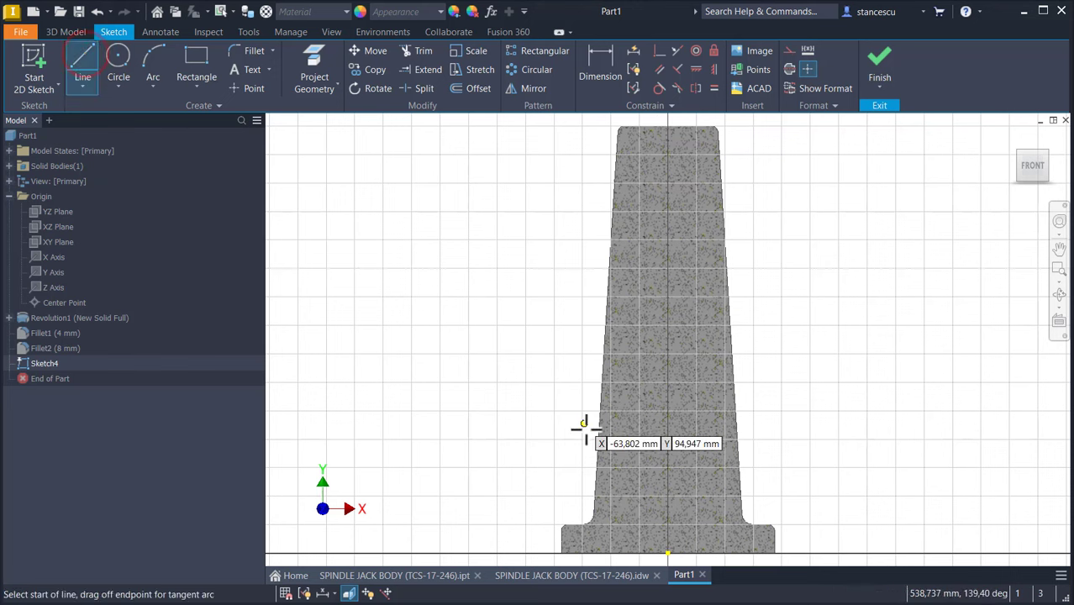
click(667, 552)
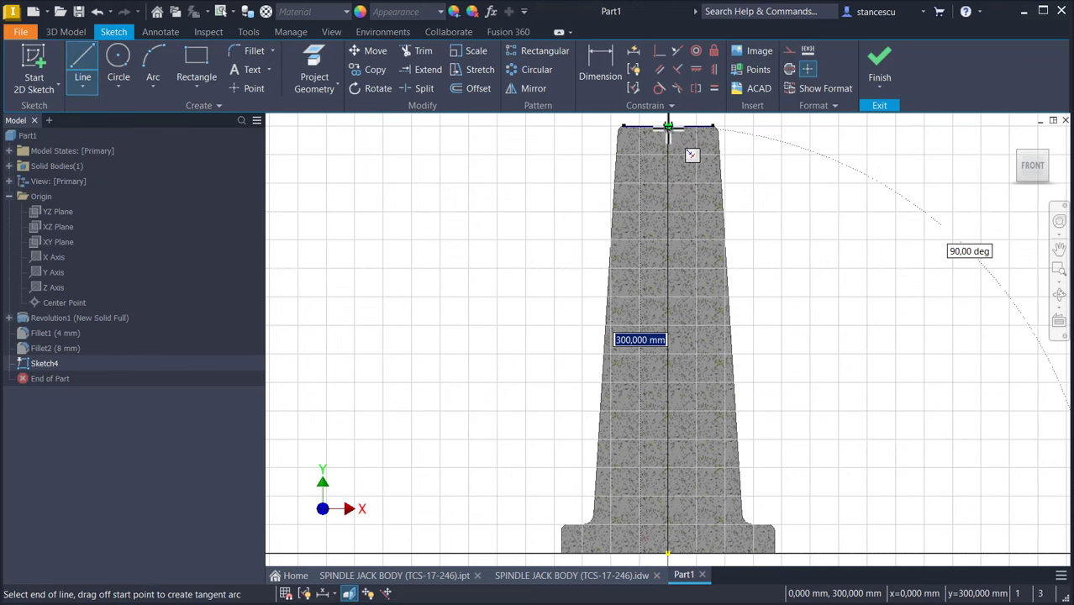
double_click(668, 127)
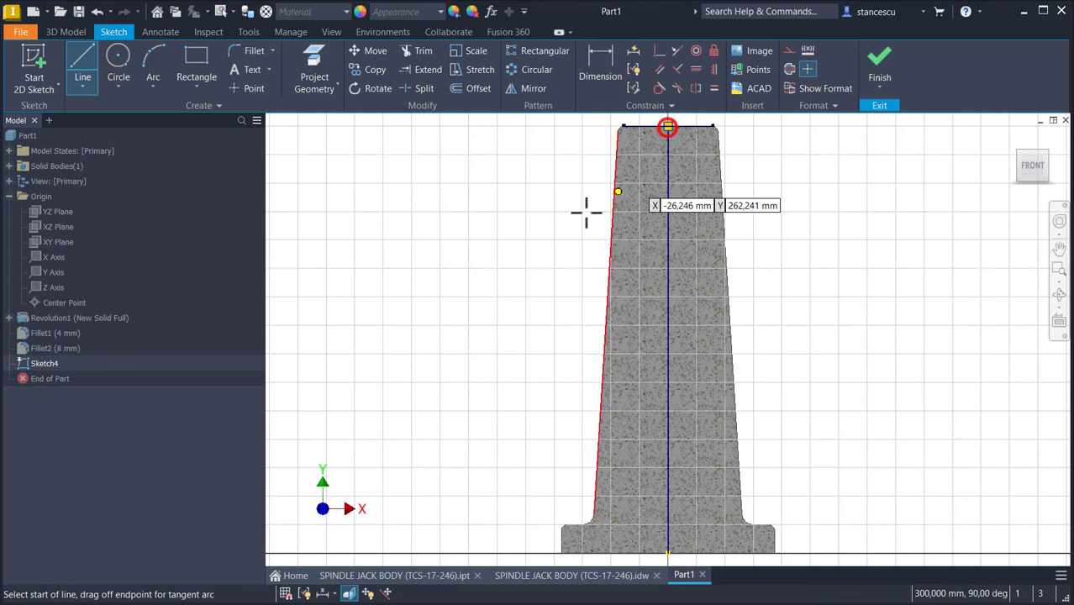
click(543, 248)
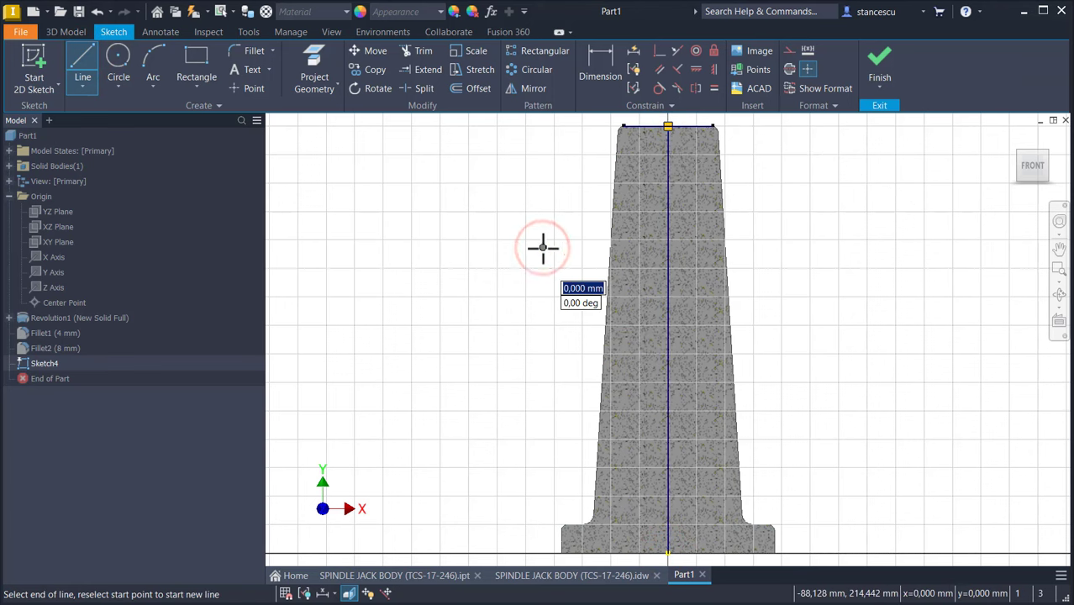
key(Escape)
key(Escape)
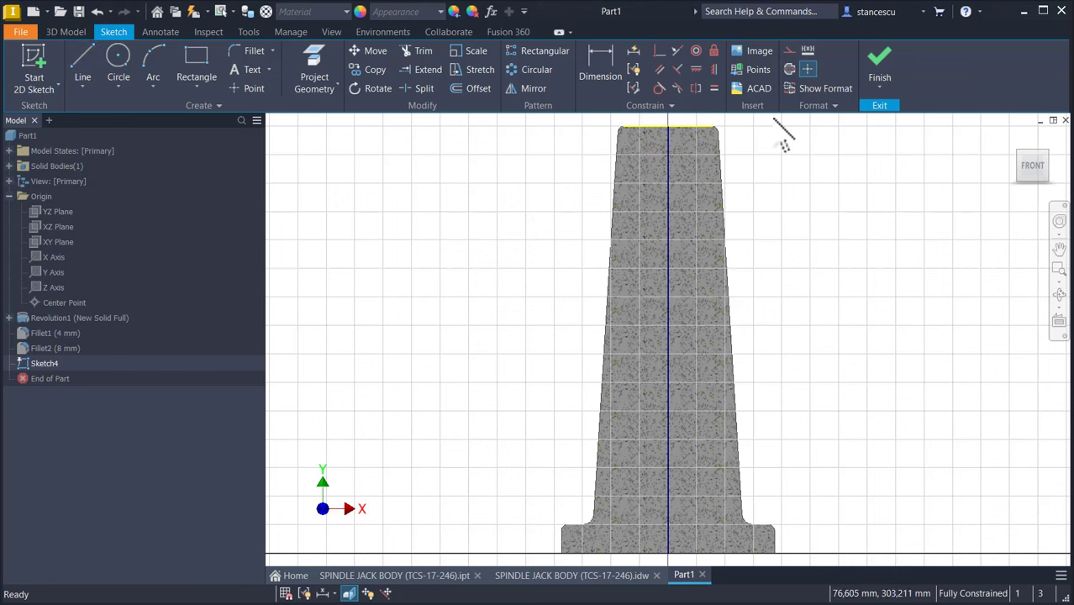
Project the body's right edge and make it, the top edge and centreline construction geometry.
click(317, 68)
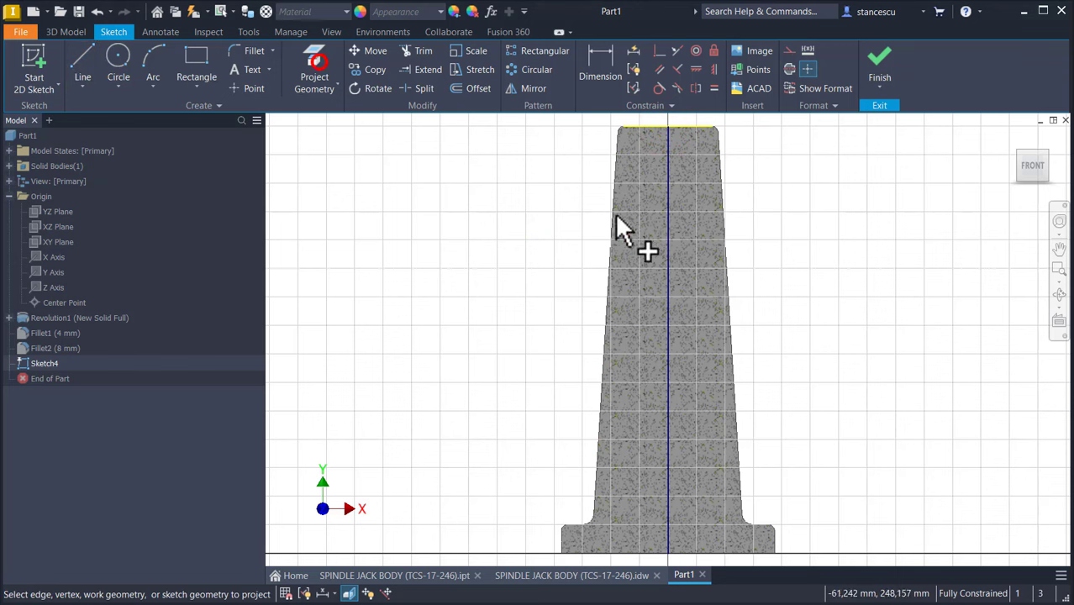
click(727, 240)
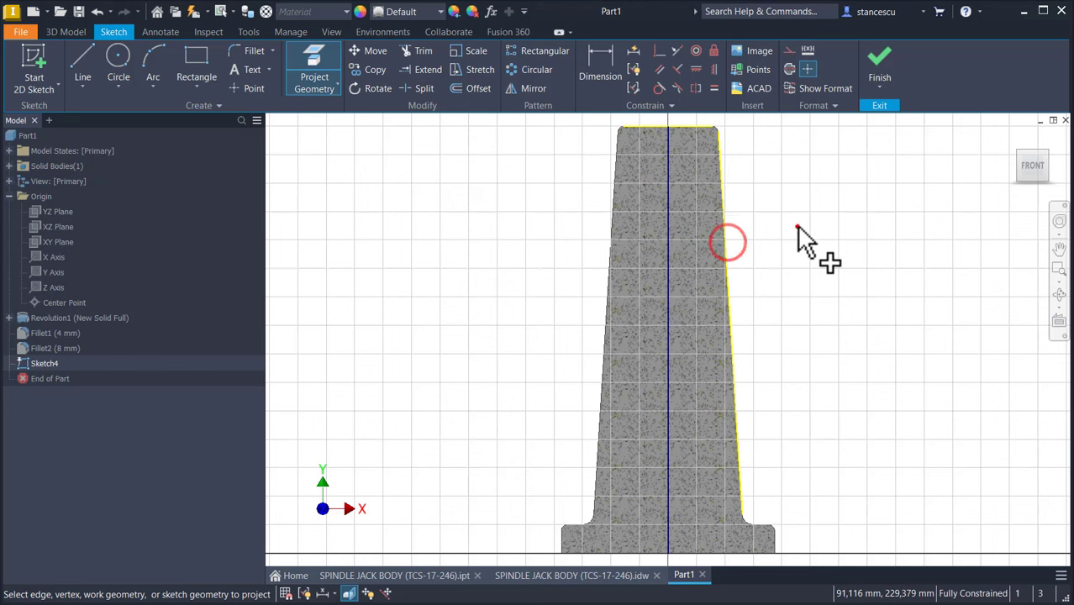
click(797, 224)
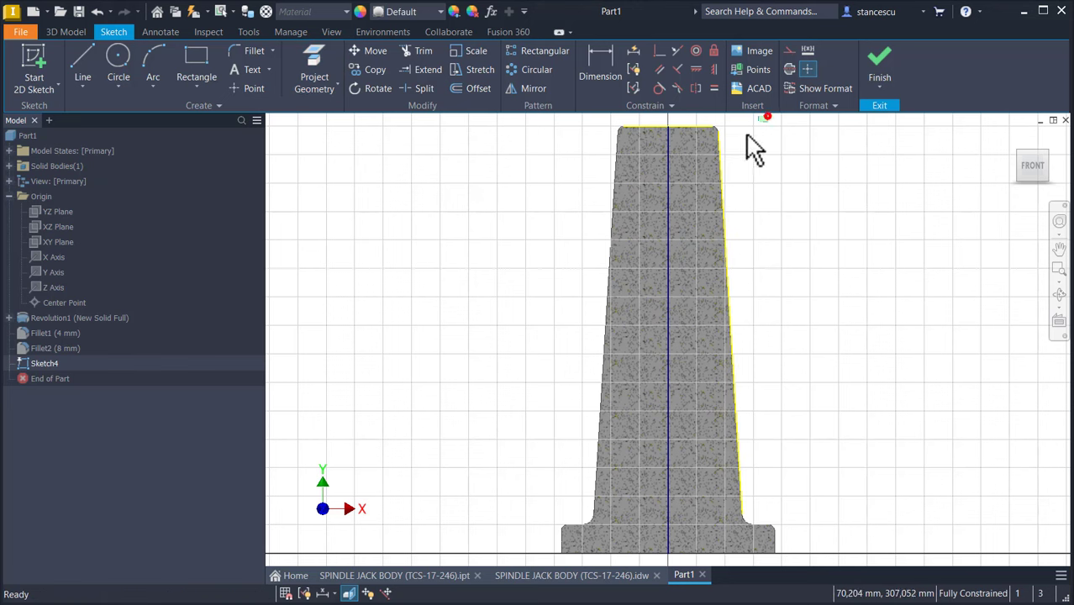
drag(766, 118, 631, 239)
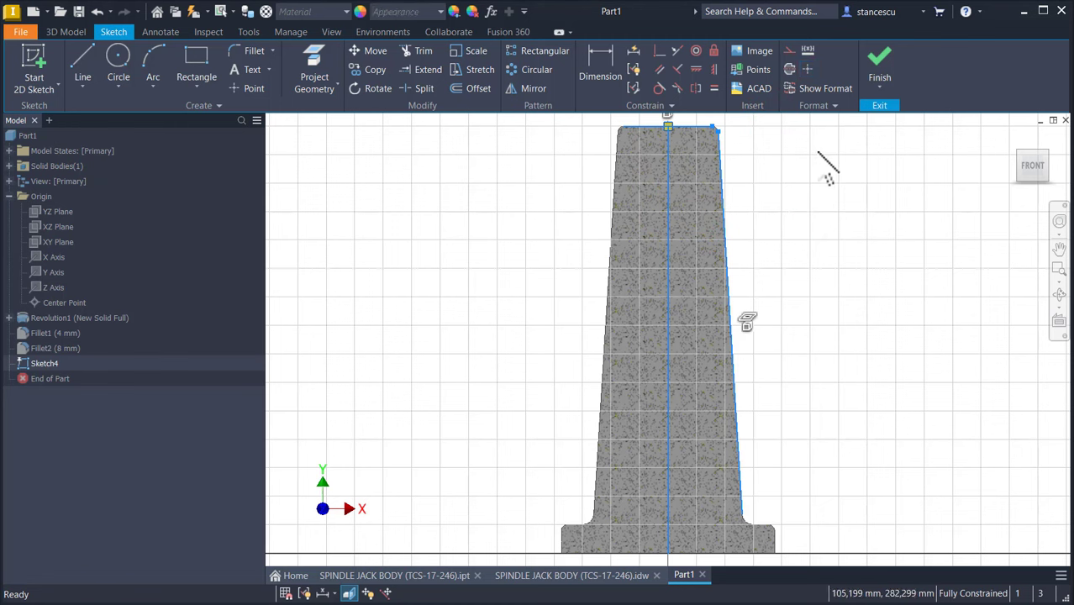
click(787, 51)
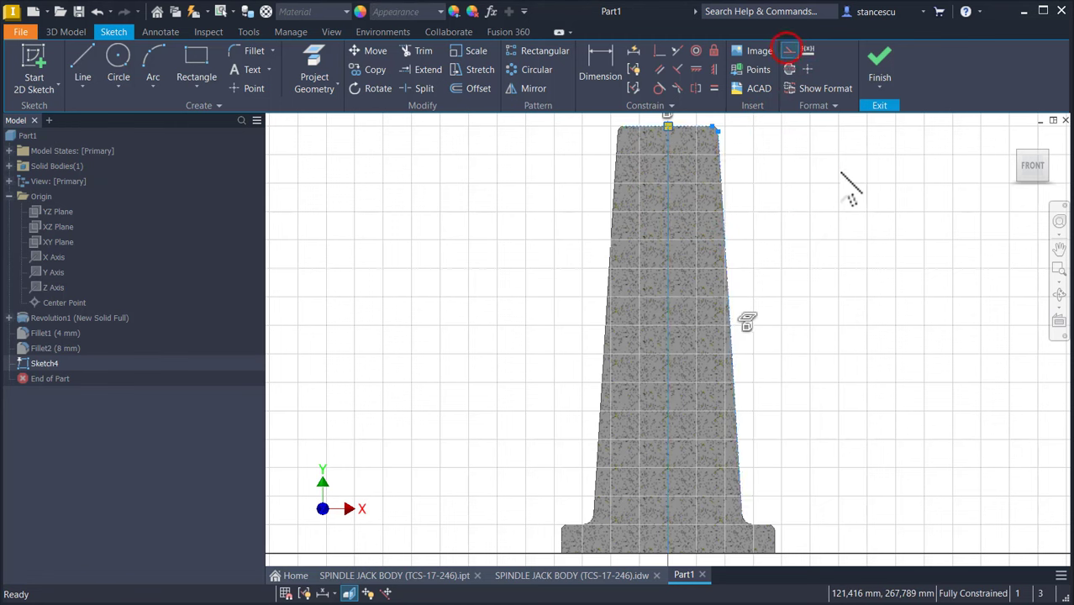
click(840, 173)
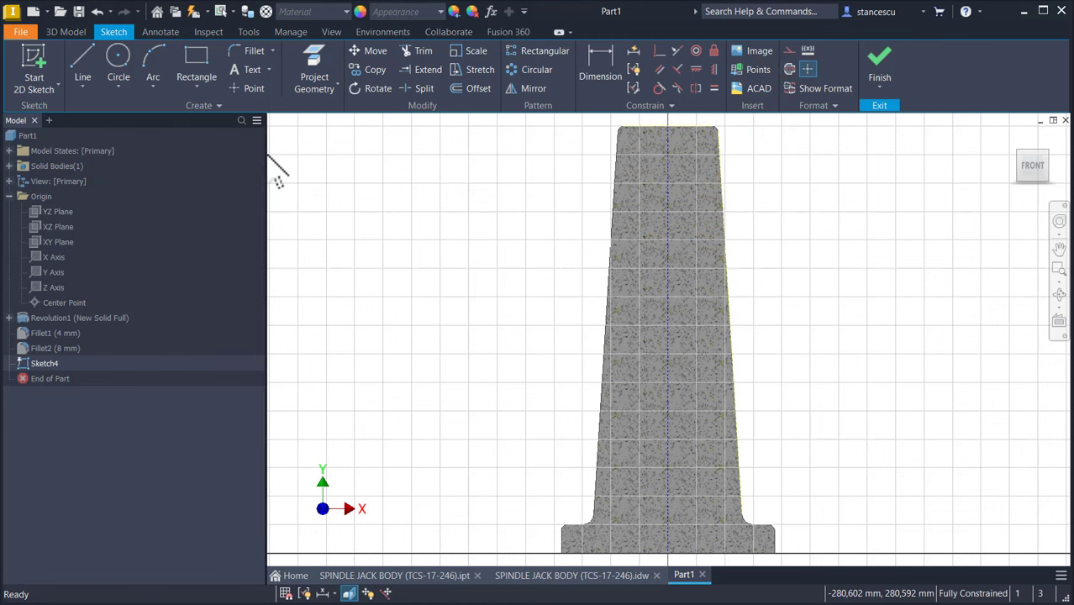
Draw parallel outer and inner sloped-vertical-horizontal line chains right of the centreline.
click(84, 60)
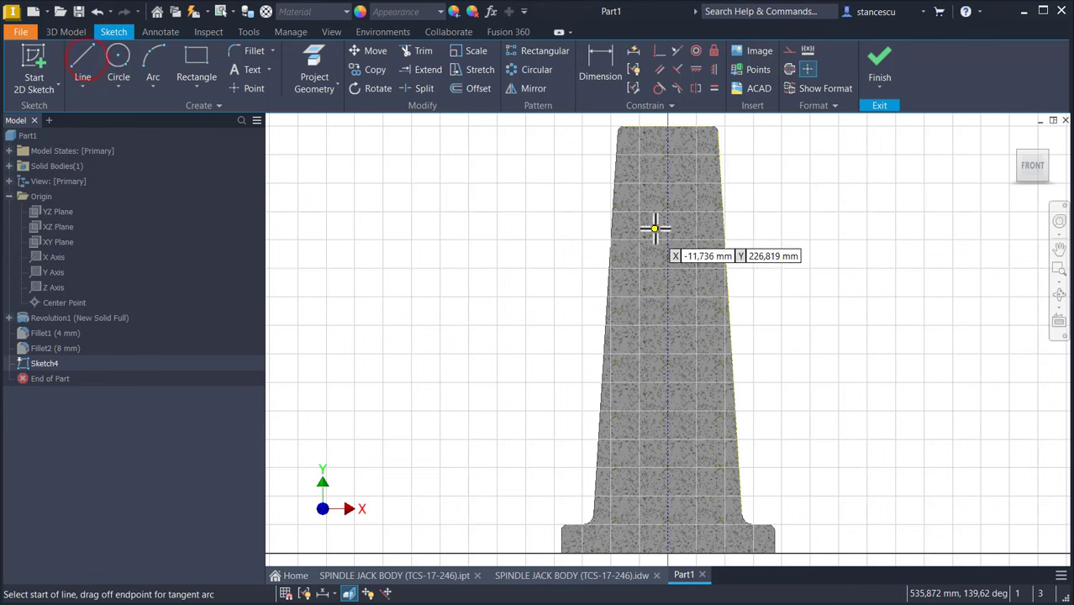
click(667, 196)
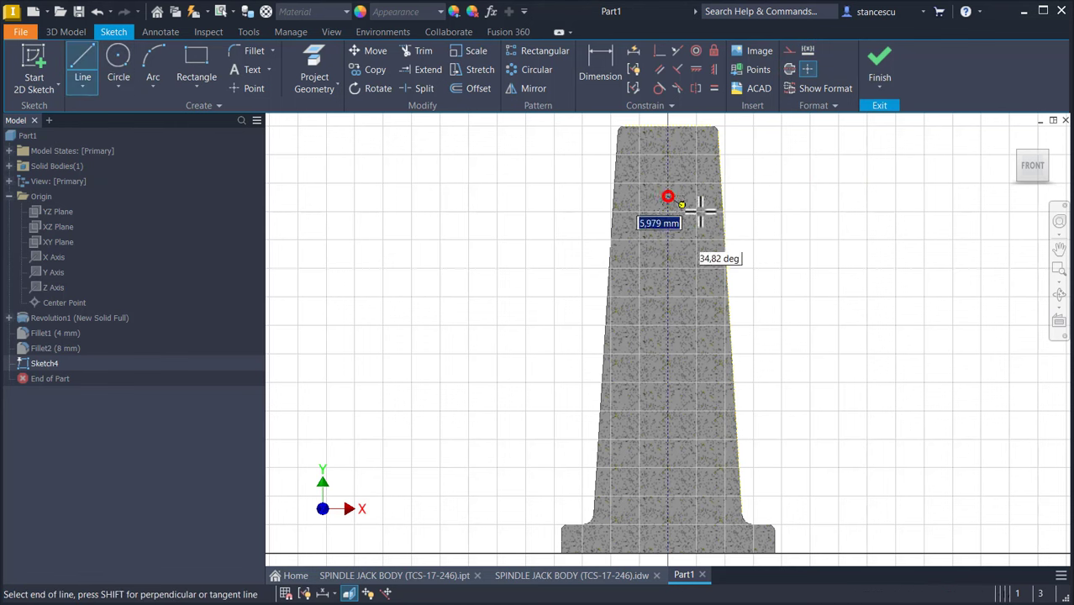
click(780, 218)
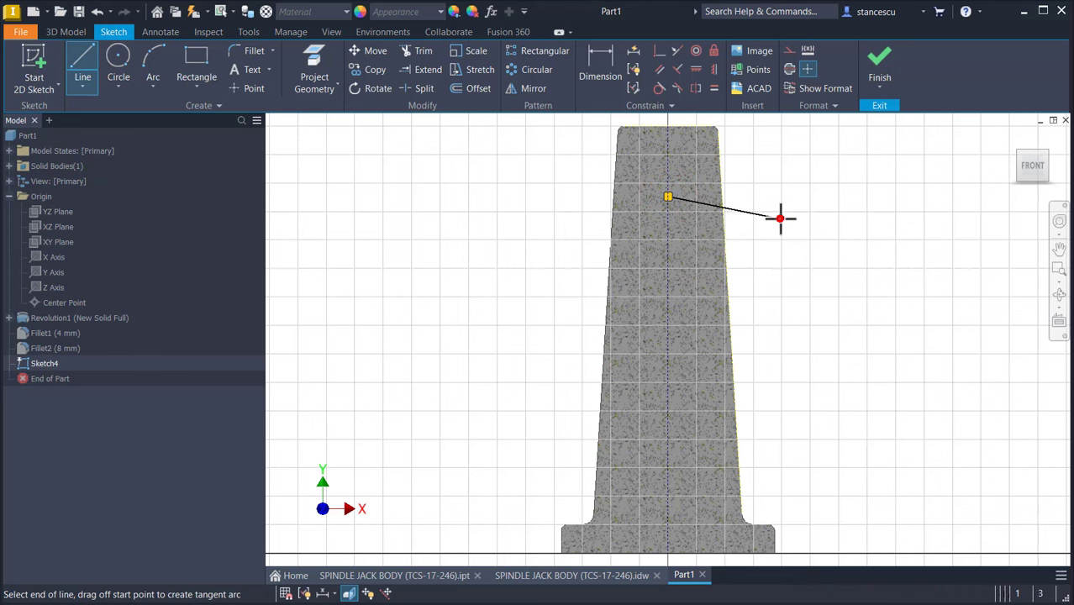
click(779, 387)
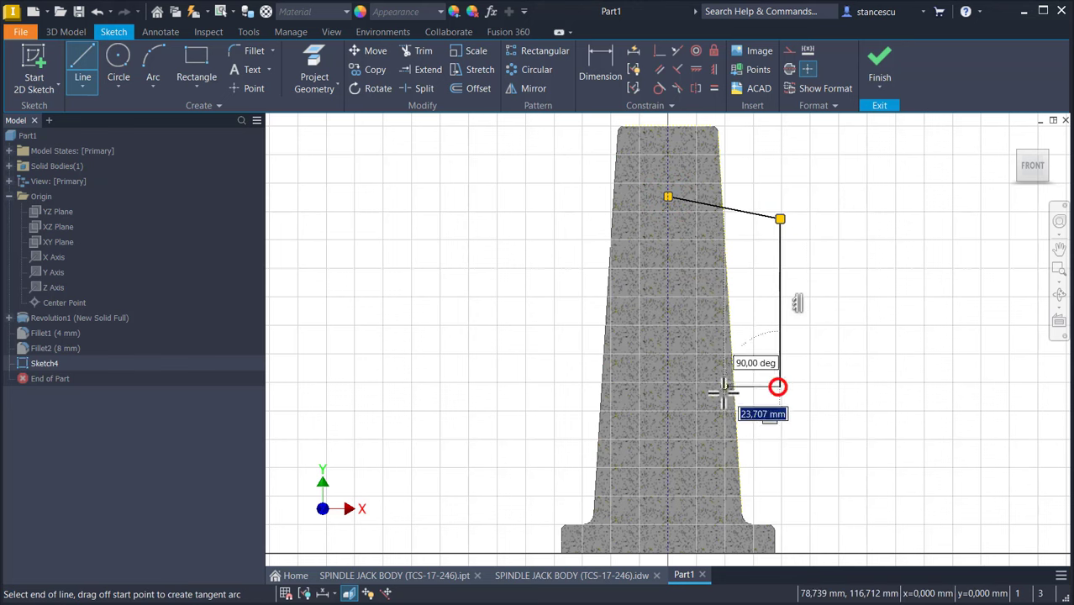
double_click(667, 387)
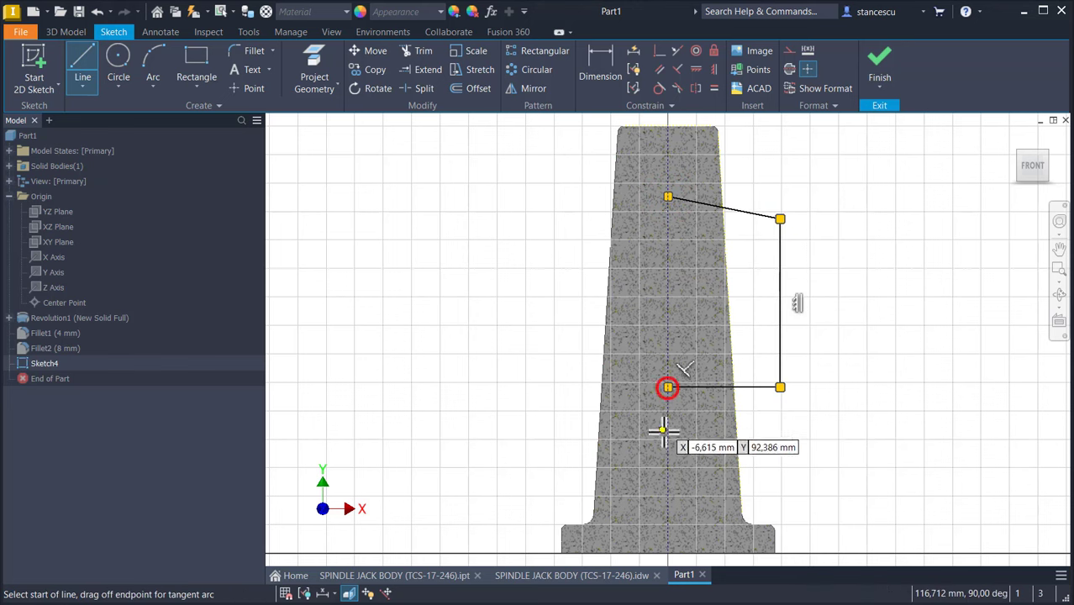
click(668, 228)
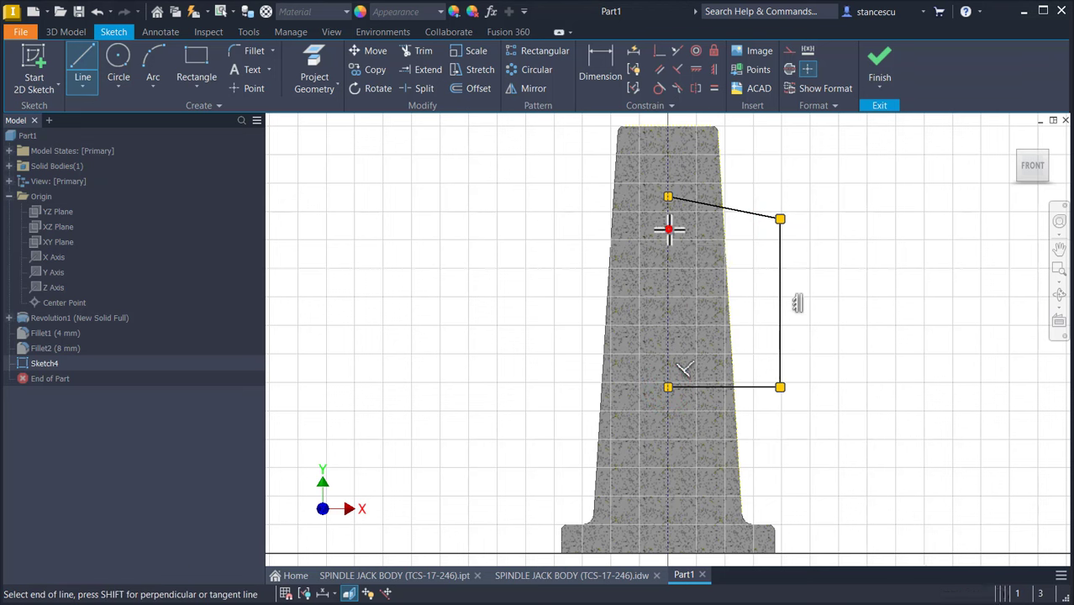
click(756, 248)
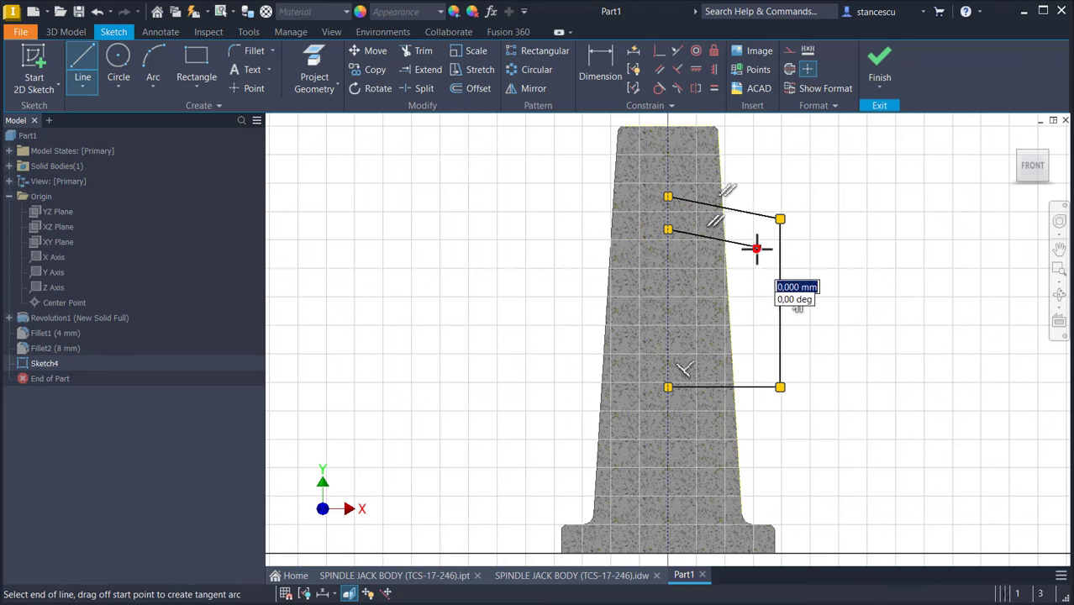
click(757, 368)
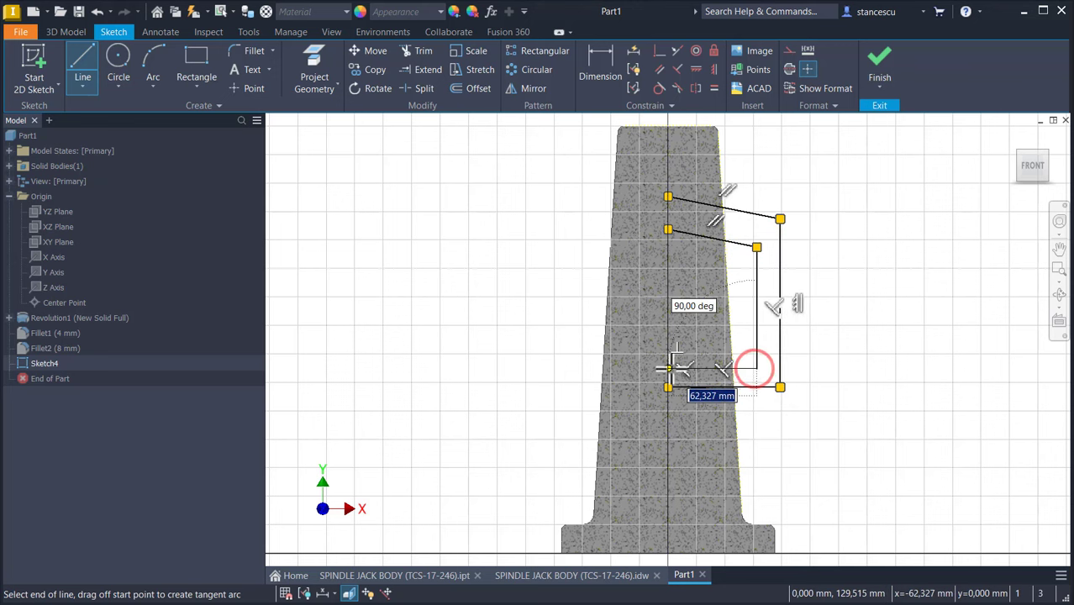
double_click(669, 367)
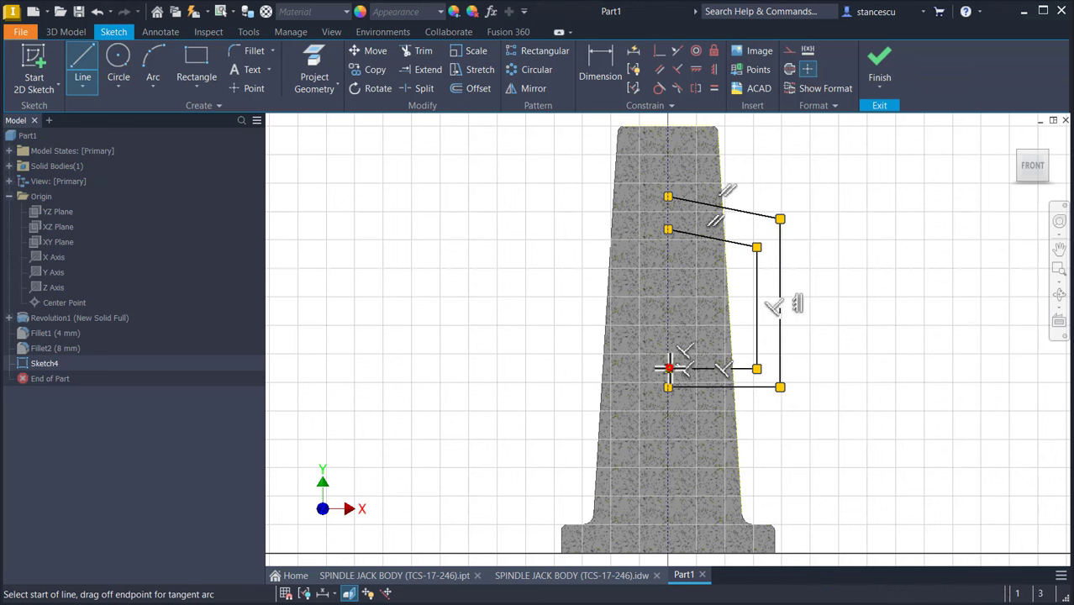
Close the top and bottom ends of both chains with short lines along the centreline.
click(666, 196)
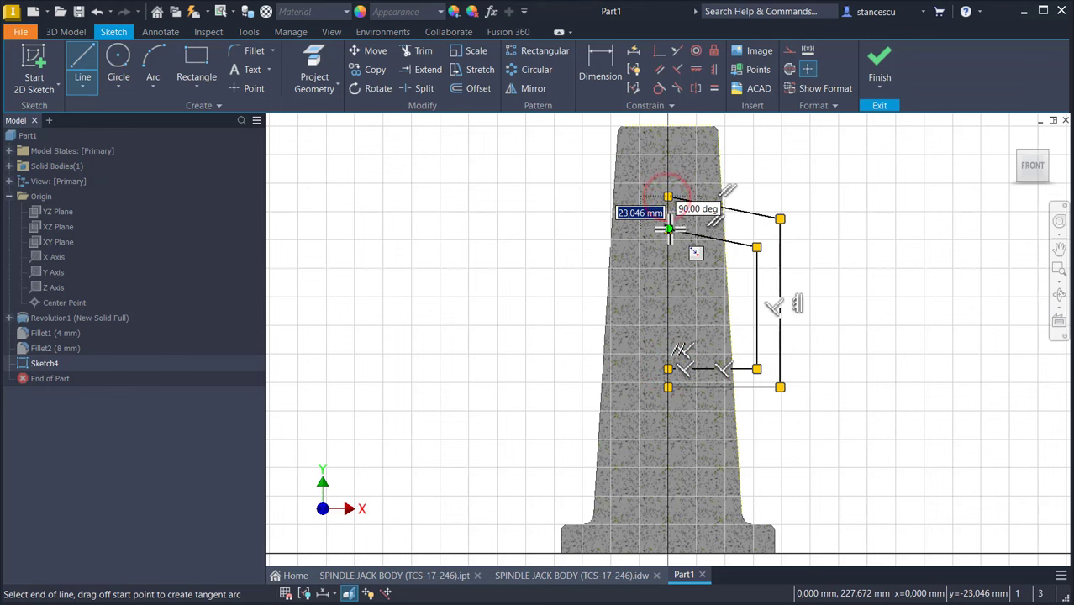
double_click(669, 228)
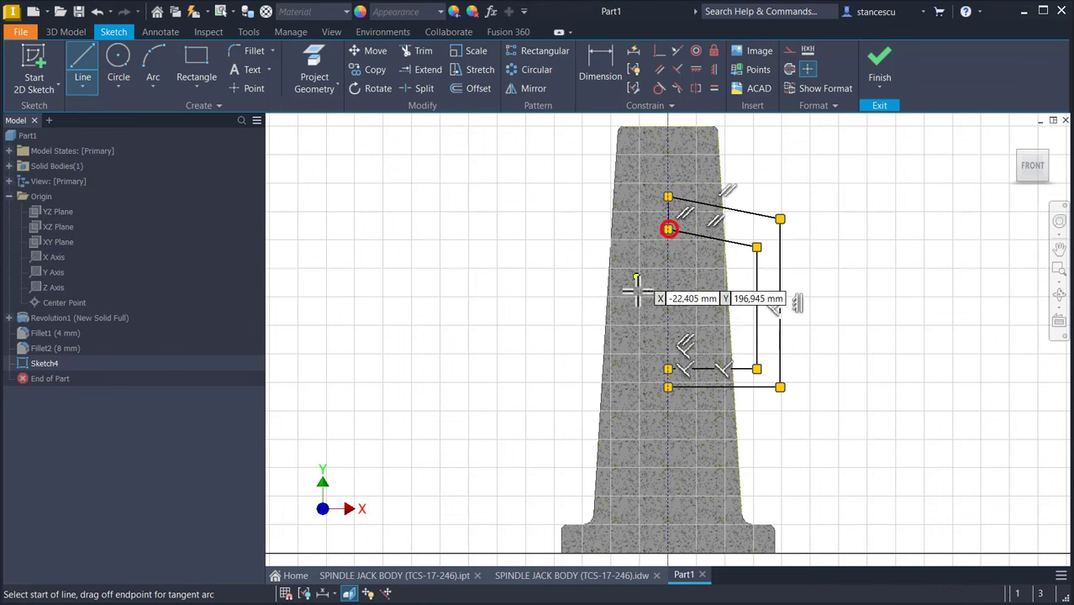
click(667, 368)
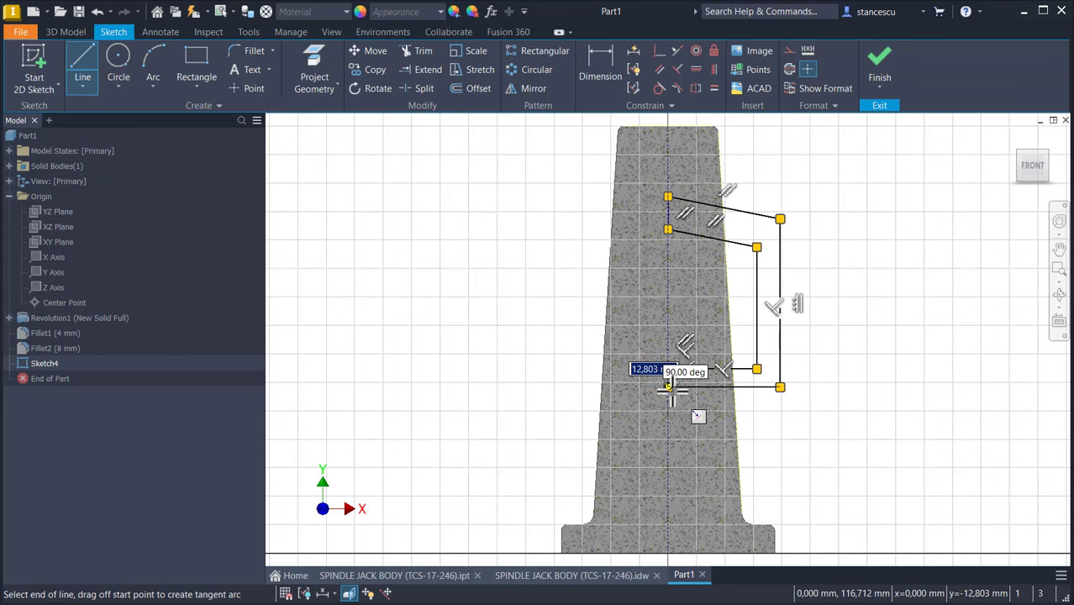
double_click(668, 387)
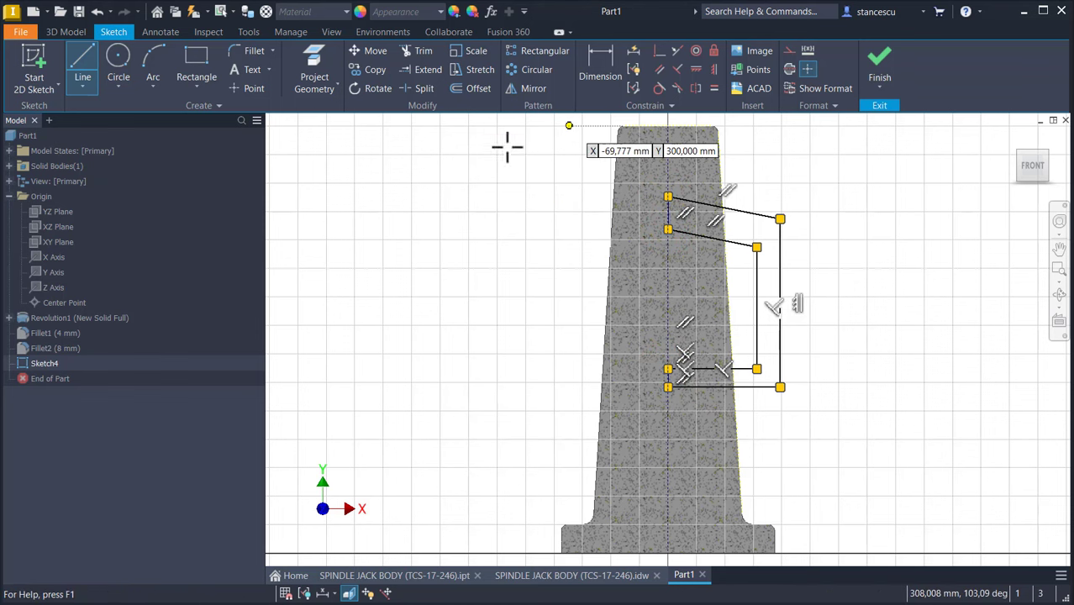
Dimension the profile's top corner 25 mm below the body's top edge and make the upper sloped line pass through it.
click(251, 89)
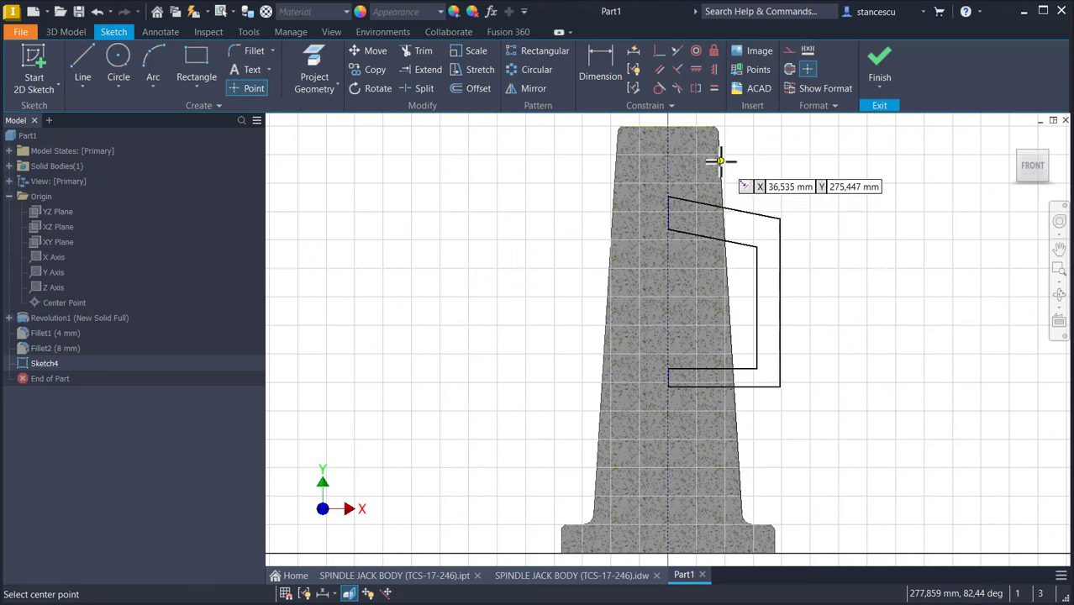
click(600, 67)
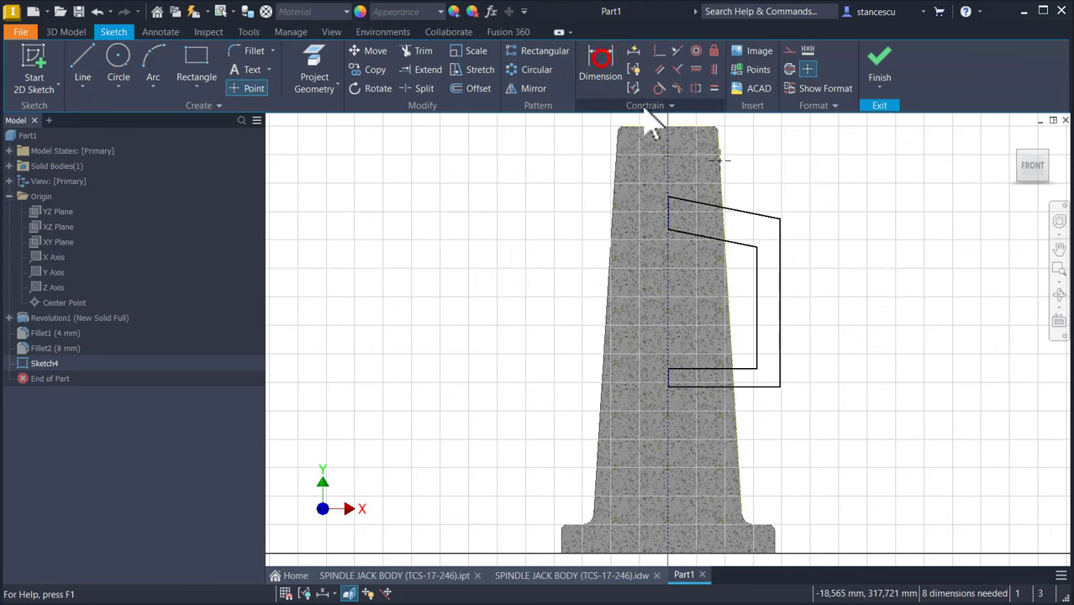
click(695, 128)
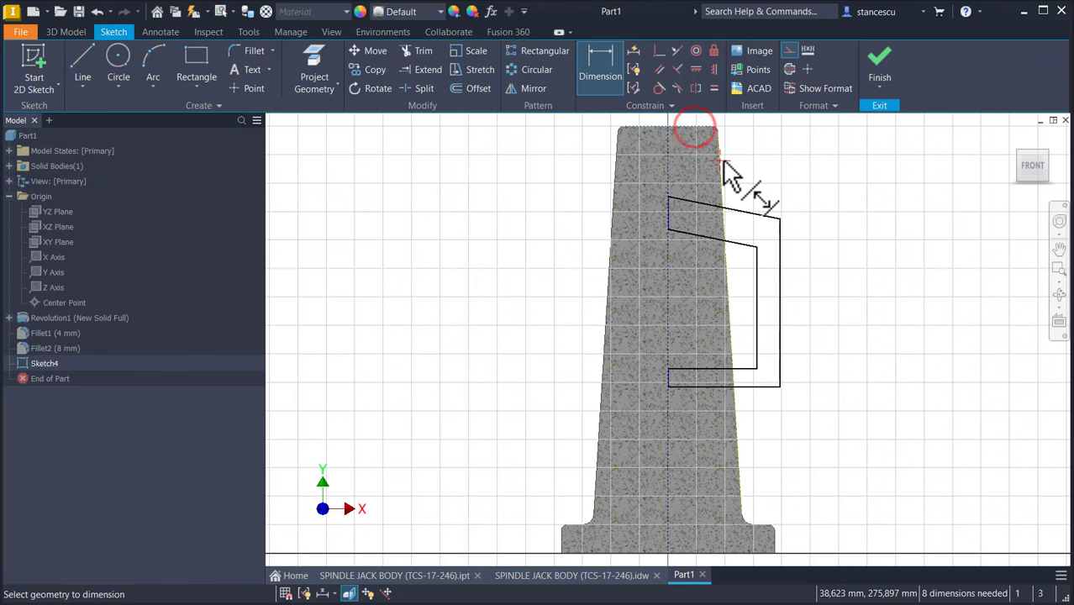
click(723, 160)
click(771, 157)
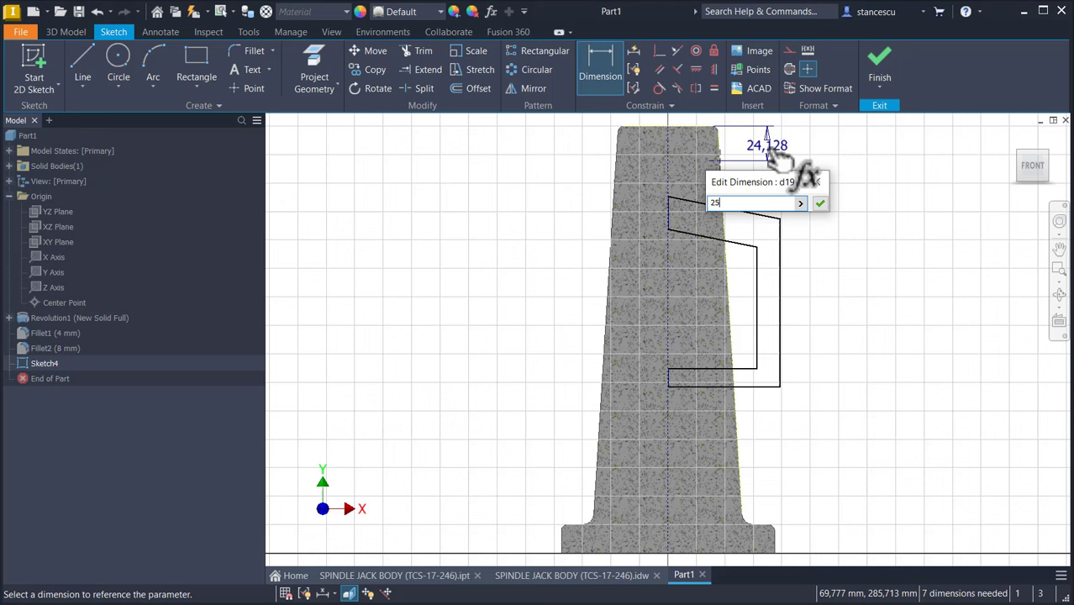
key(Return)
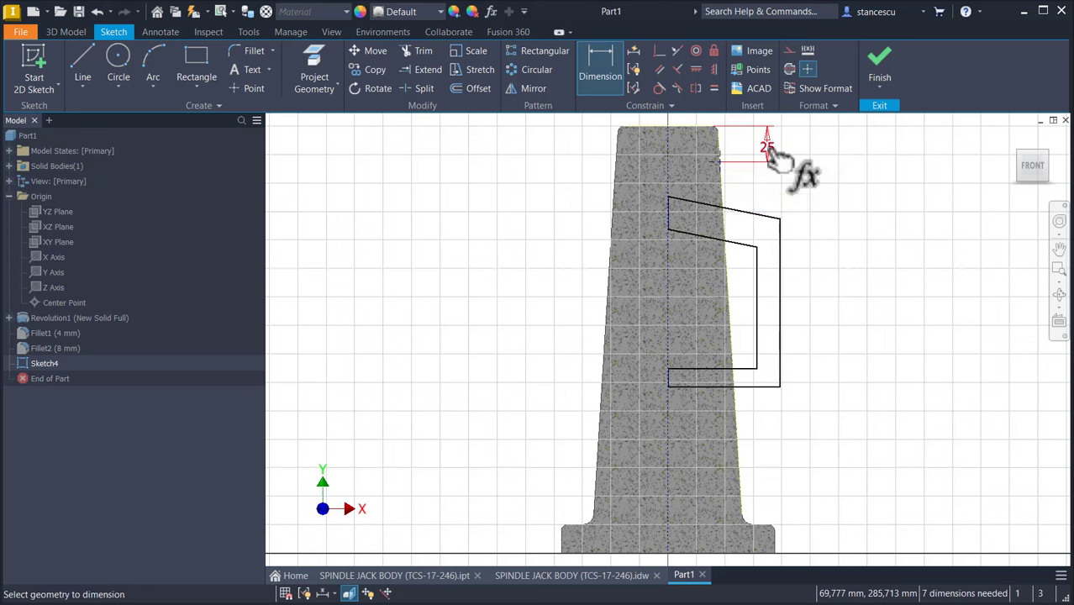
click(660, 52)
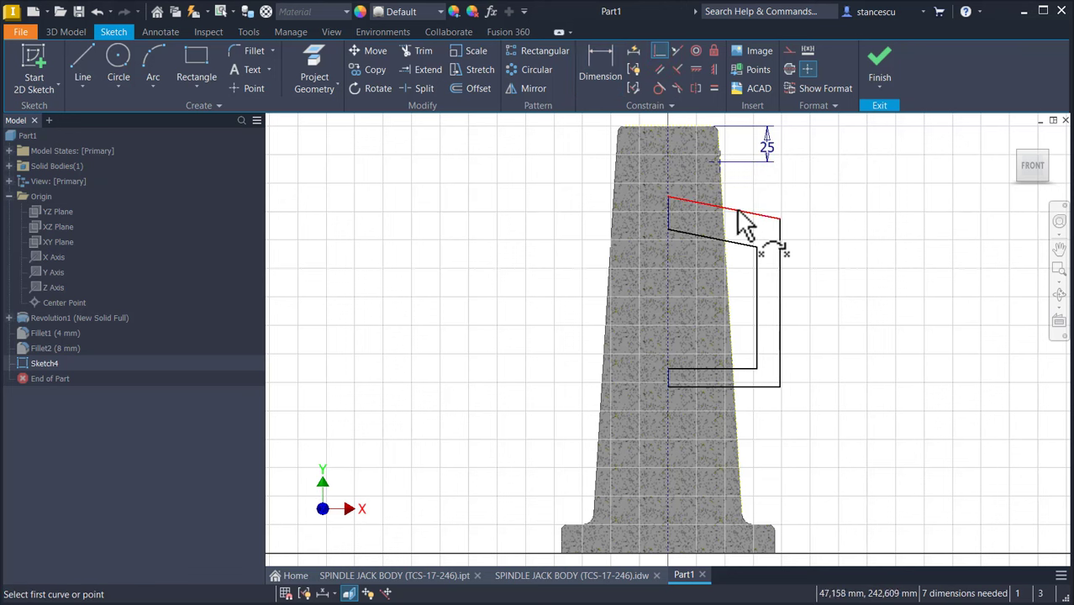
click(739, 210)
click(720, 161)
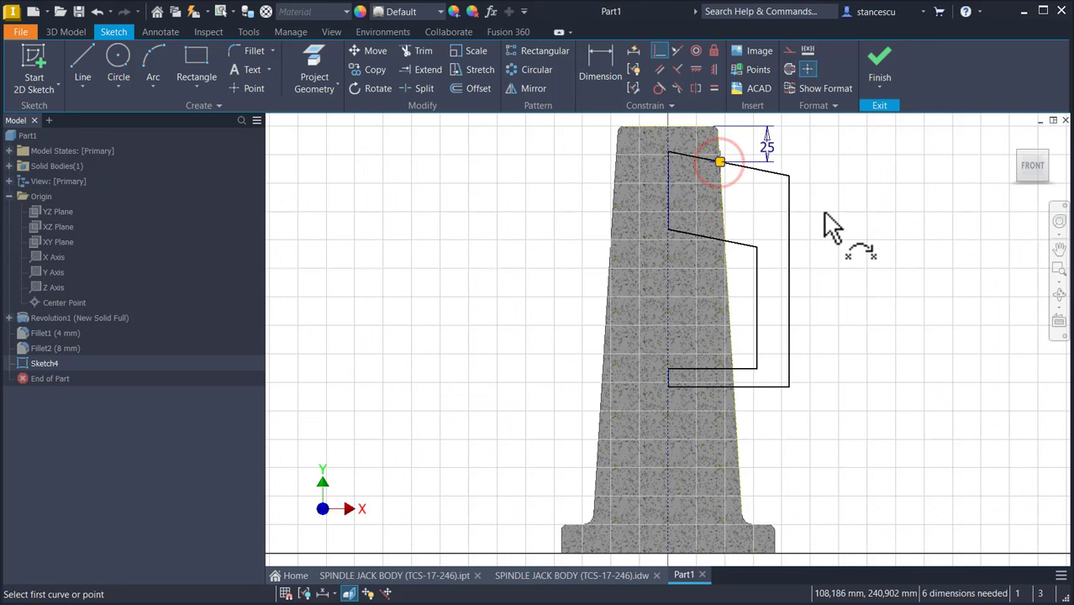
Dimension the sloped-line gap, the handle width and the bottom thickness at 20 mm each.
click(600, 61)
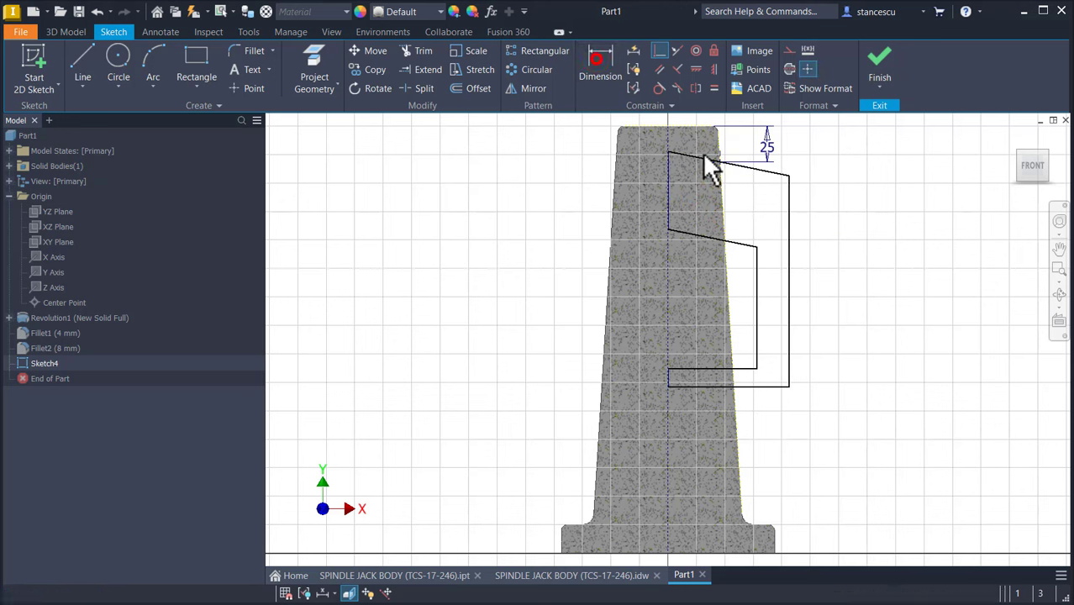
click(733, 238)
click(760, 171)
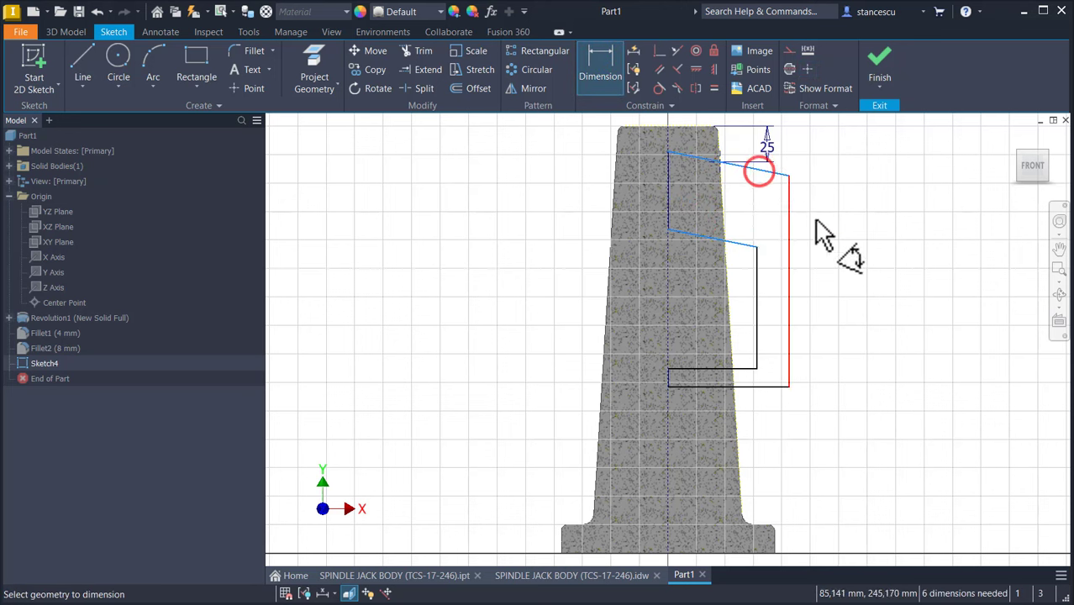
click(826, 225)
text(20)
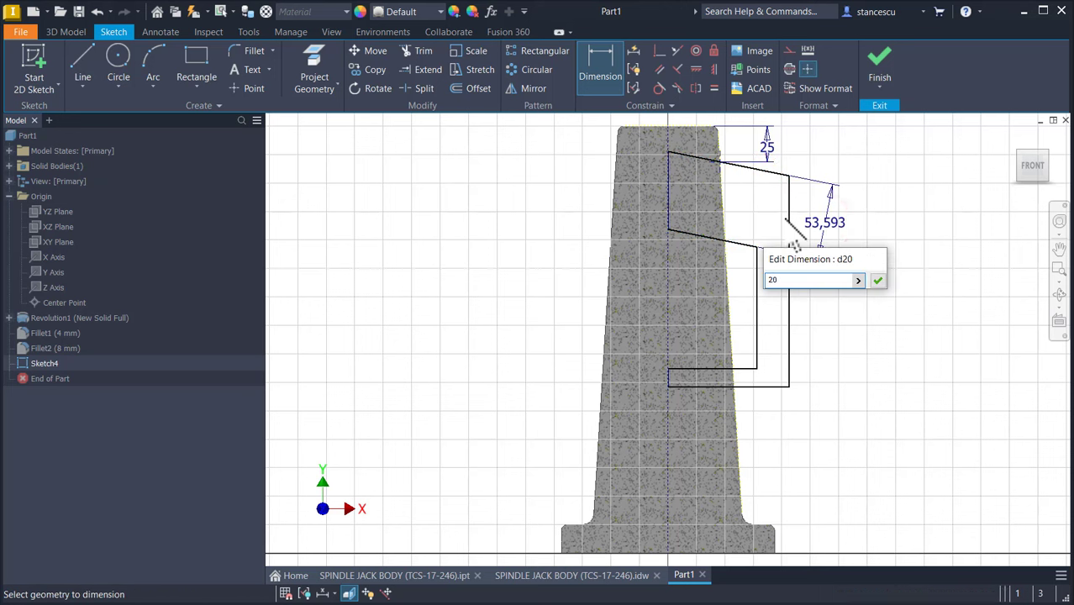
key(Return)
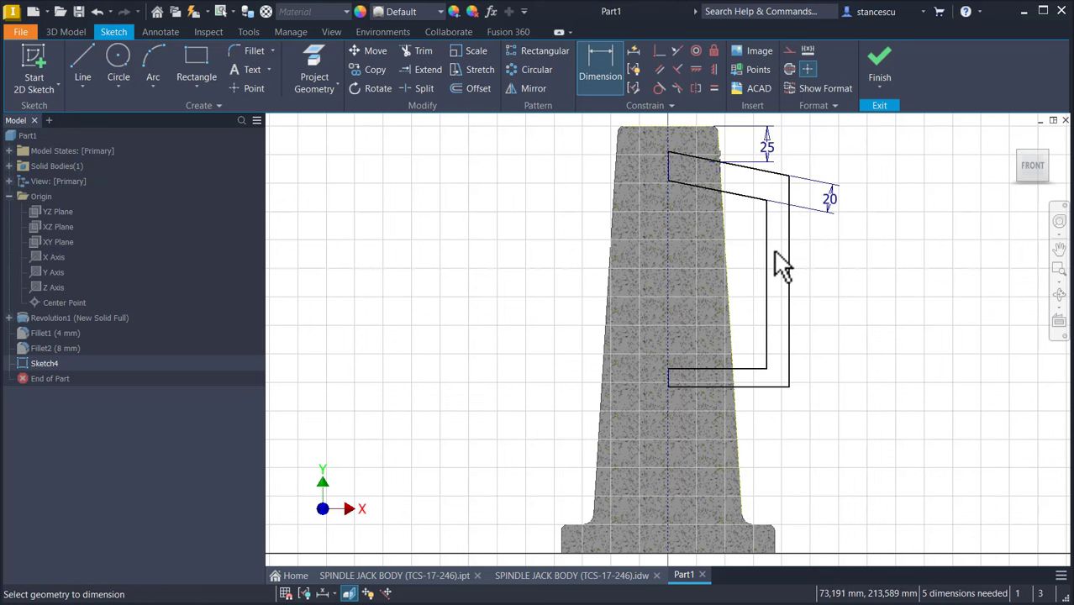
click(767, 252)
click(789, 272)
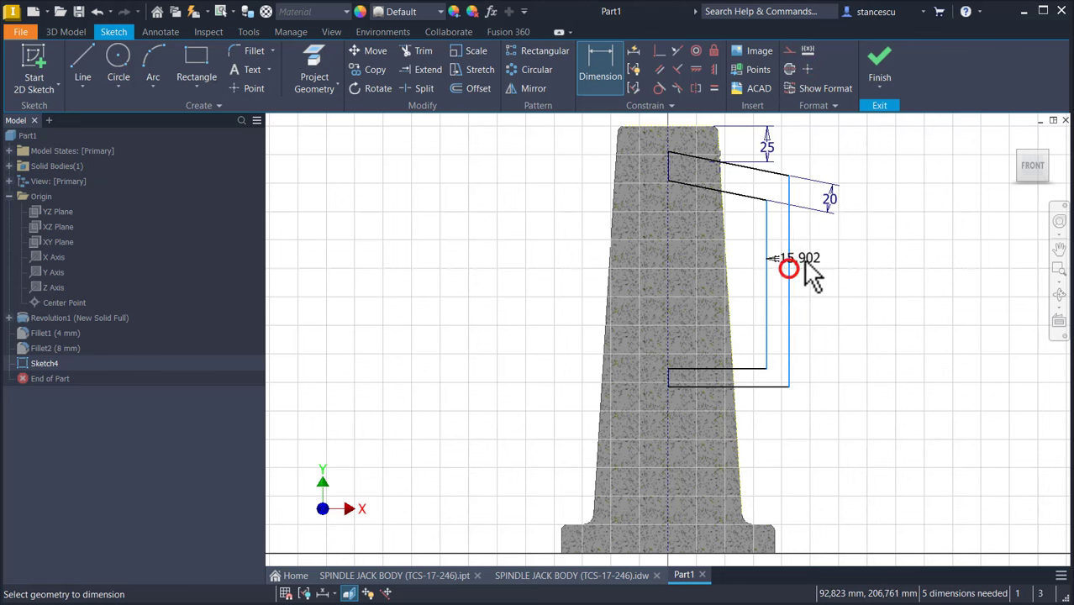
click(820, 277)
text(20)
key(Return)
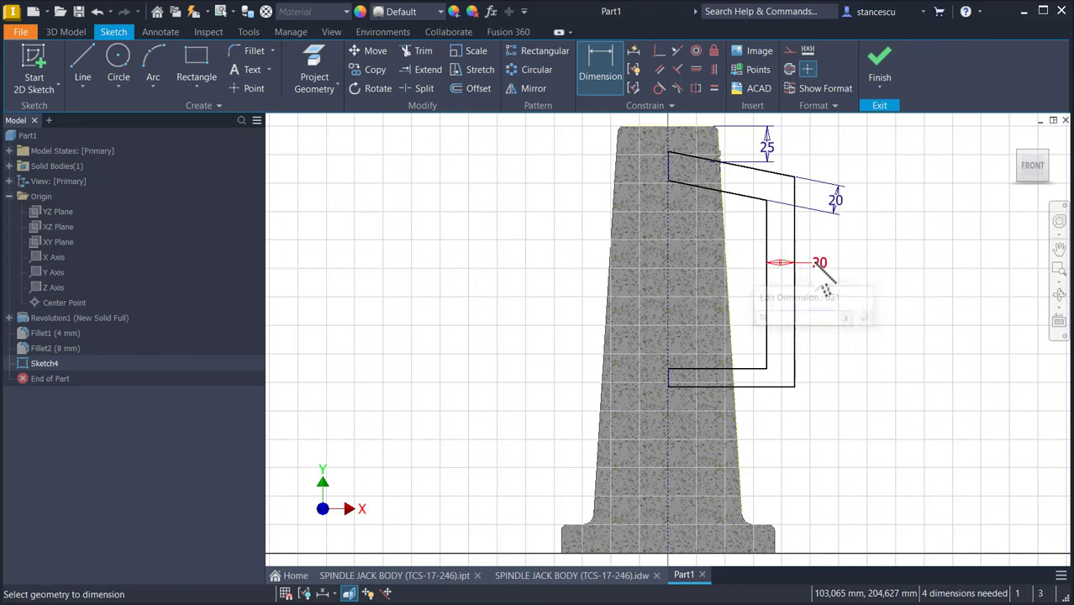
click(753, 386)
click(841, 370)
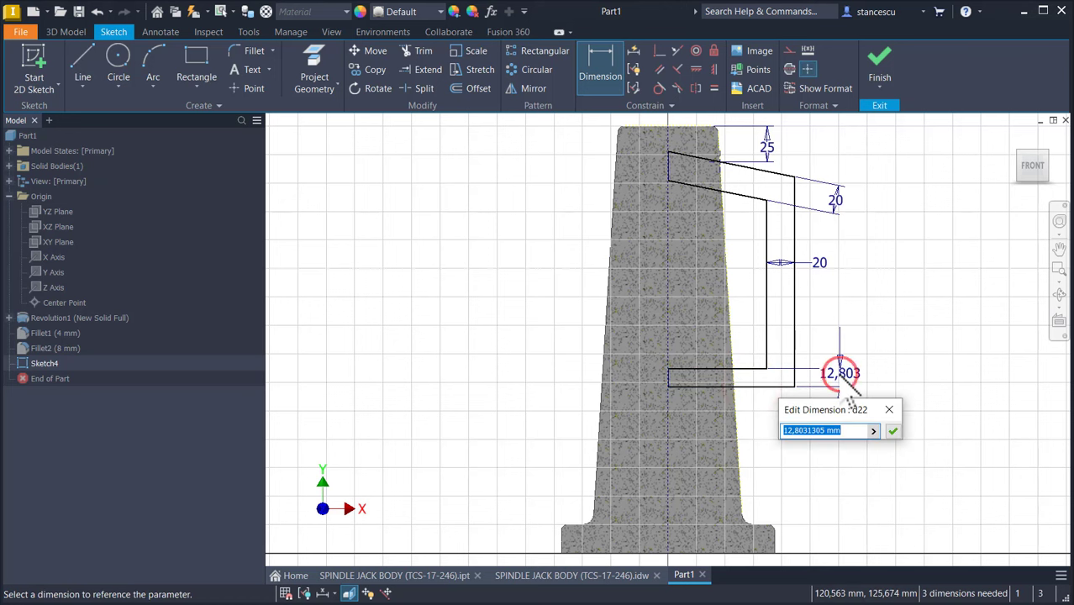
text(20)
key(Return)
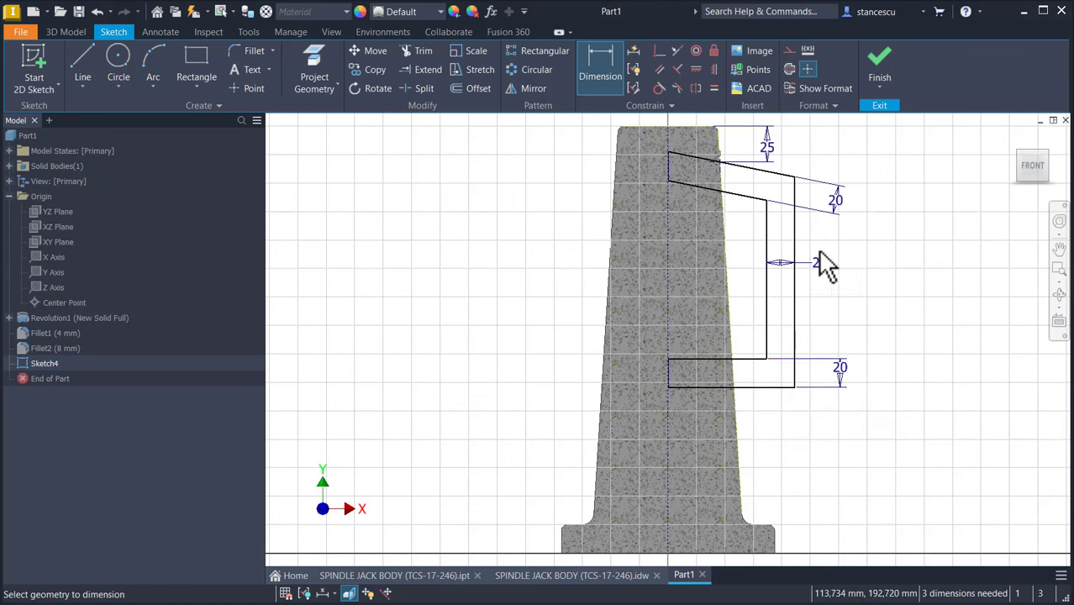
Add the 35 mm top offset, 155 mm handle height and 85 mm distance from the axis.
click(795, 178)
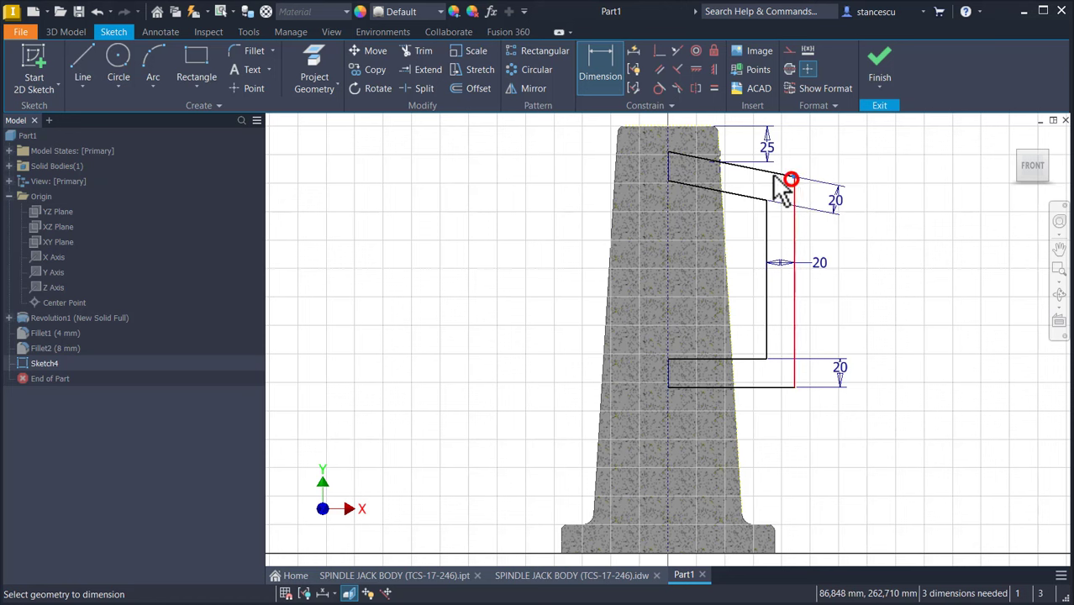
click(697, 128)
click(828, 139)
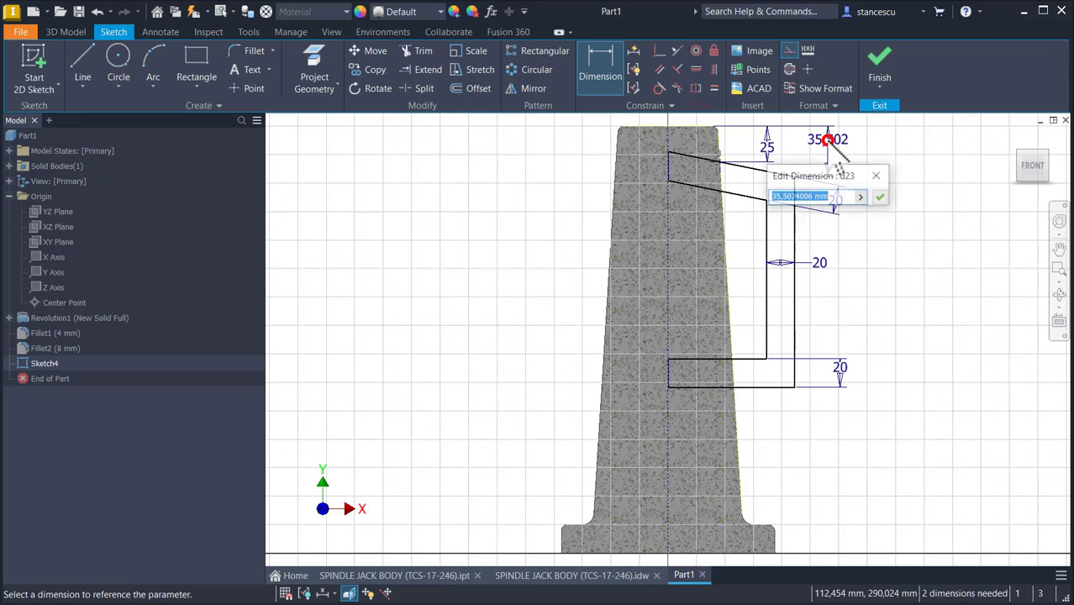
text(35)
key(Return)
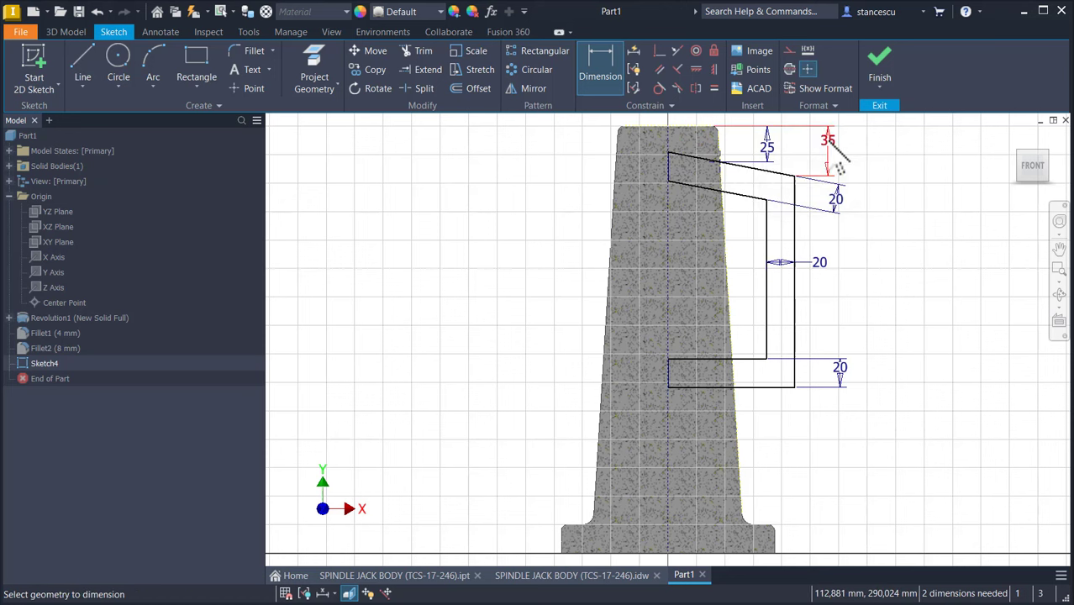
click(795, 228)
click(878, 258)
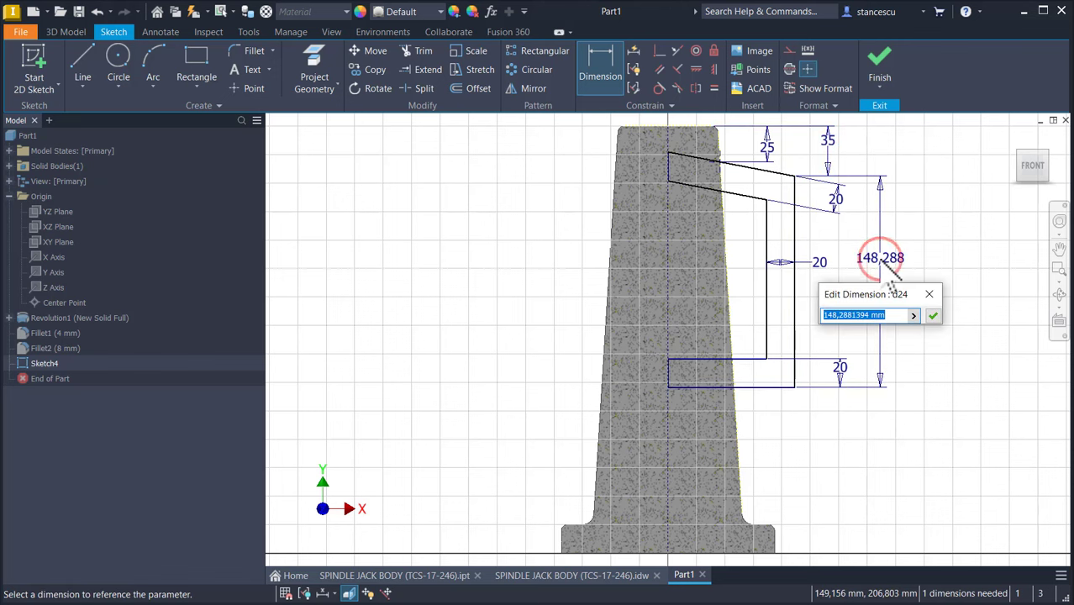
text(155)
key(Return)
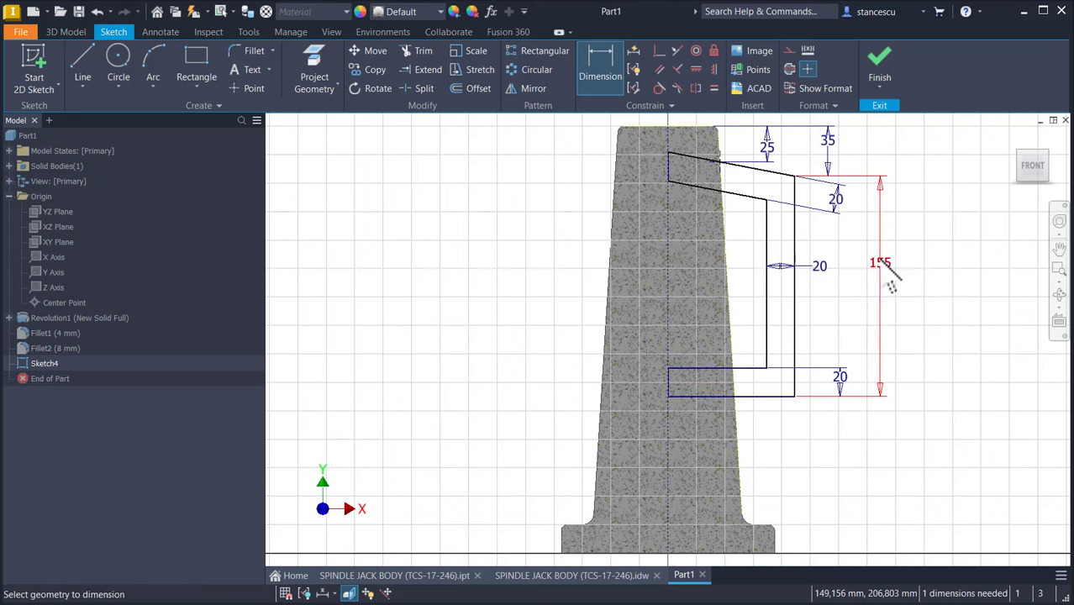
click(795, 332)
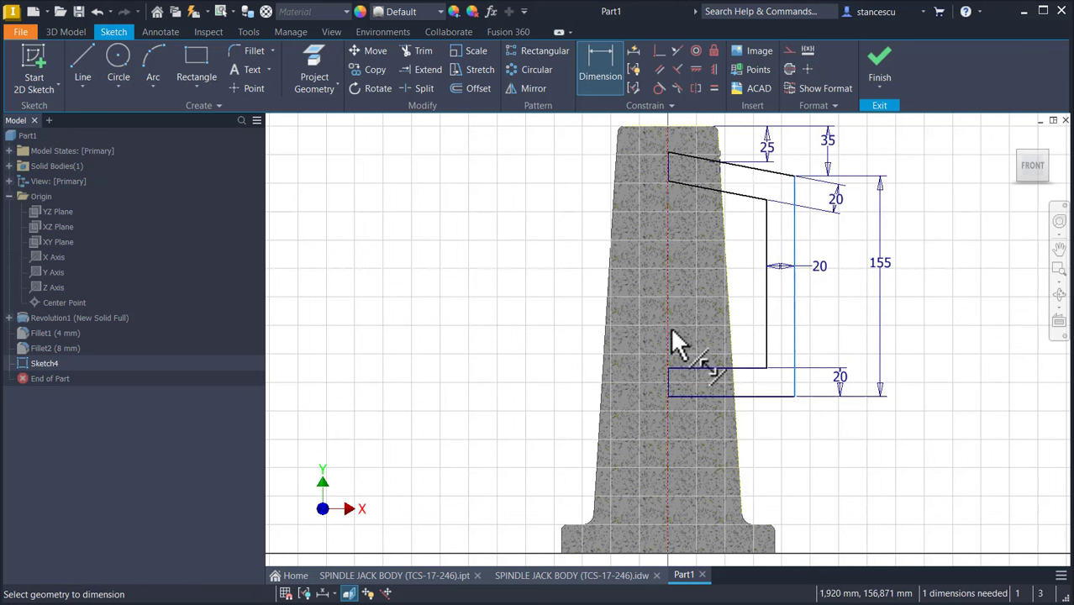
click(671, 327)
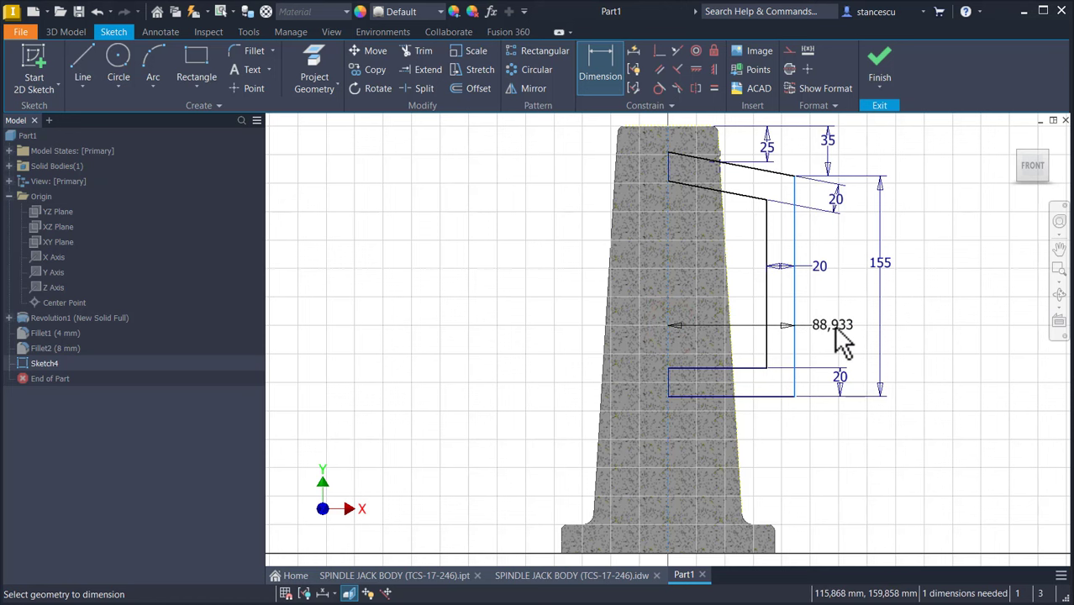
click(832, 326)
text(85)
key(Return)
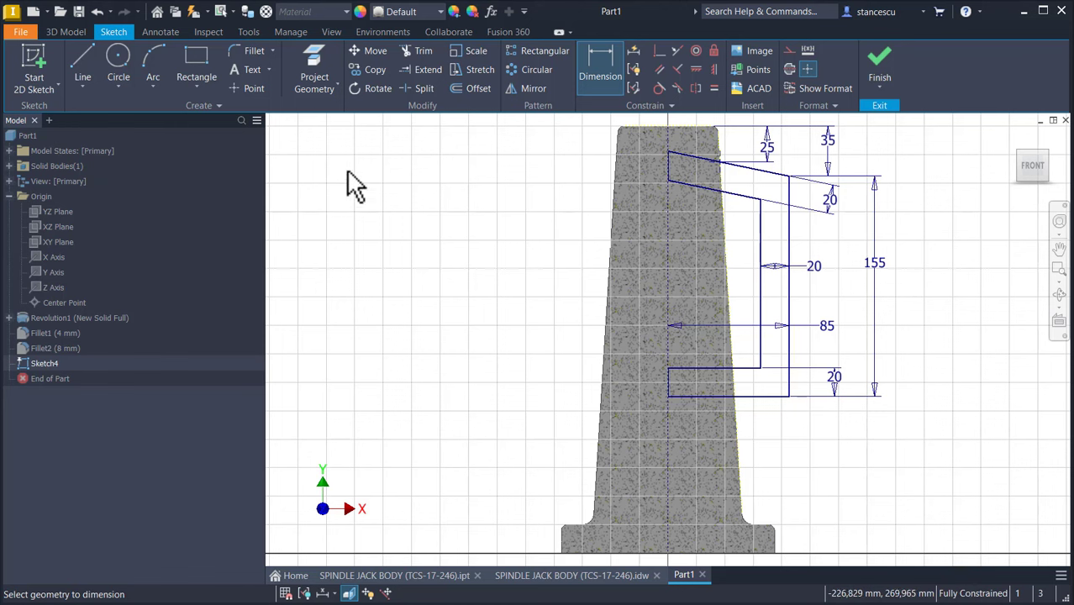
Fillet the upper outer, lower outer and upper inner corners at 20 mm and the lower inner corner at 10 mm.
click(255, 52)
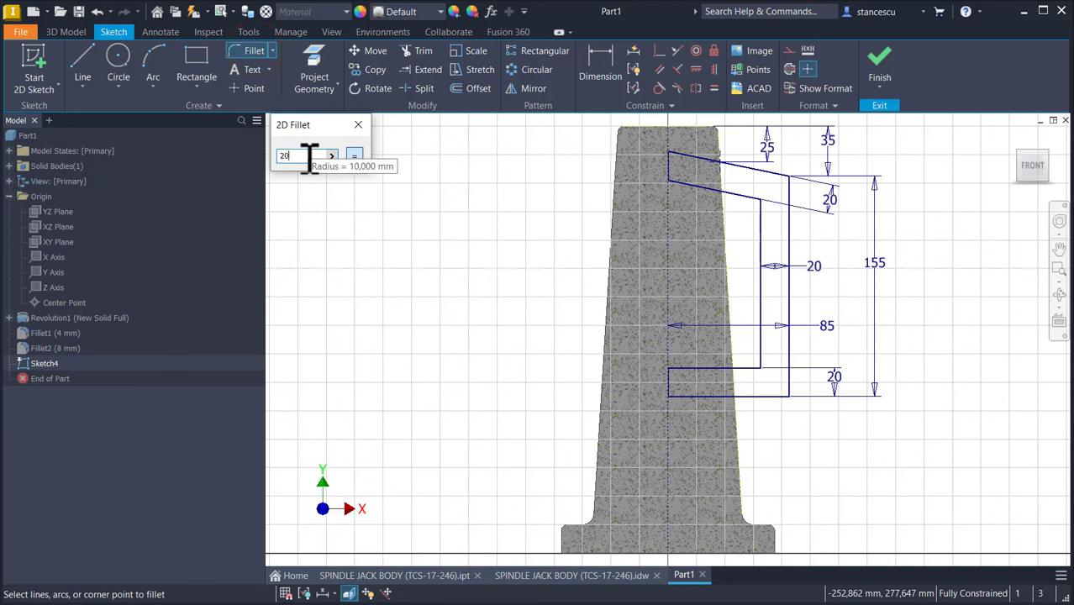
click(790, 179)
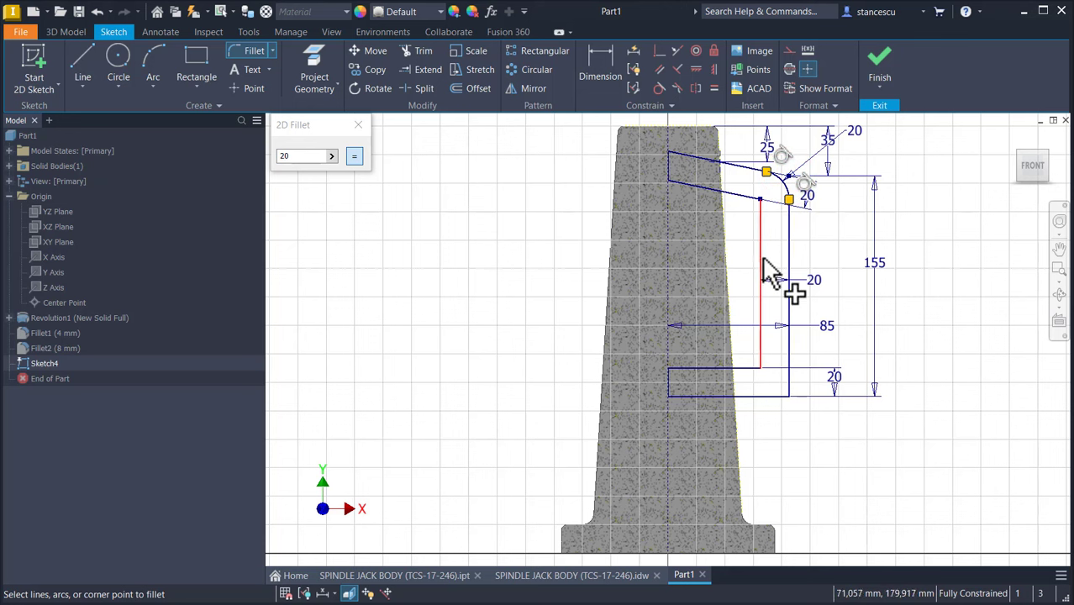
click(789, 401)
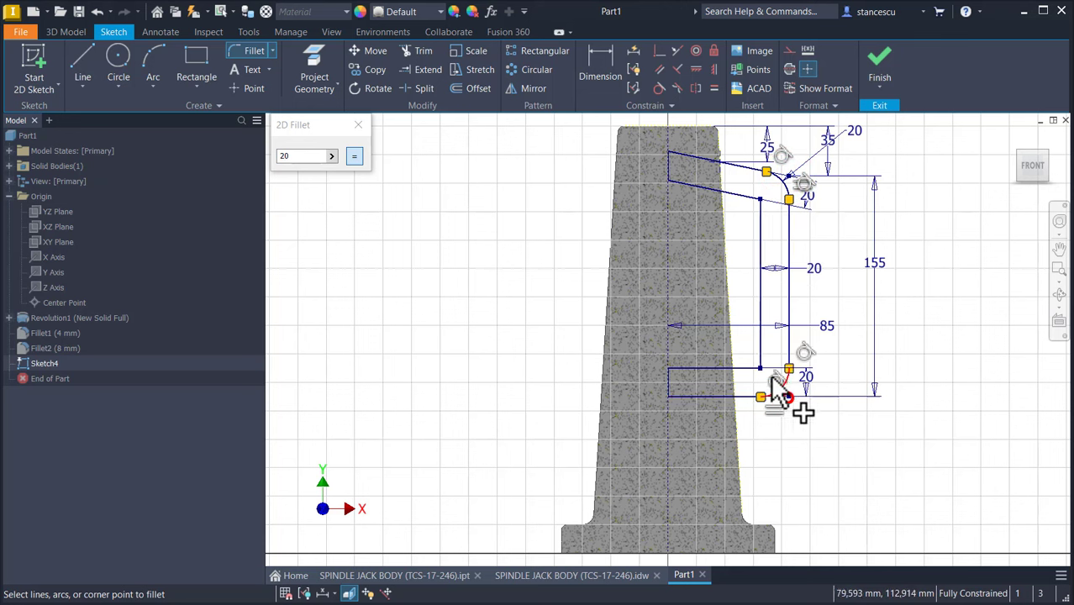
click(763, 221)
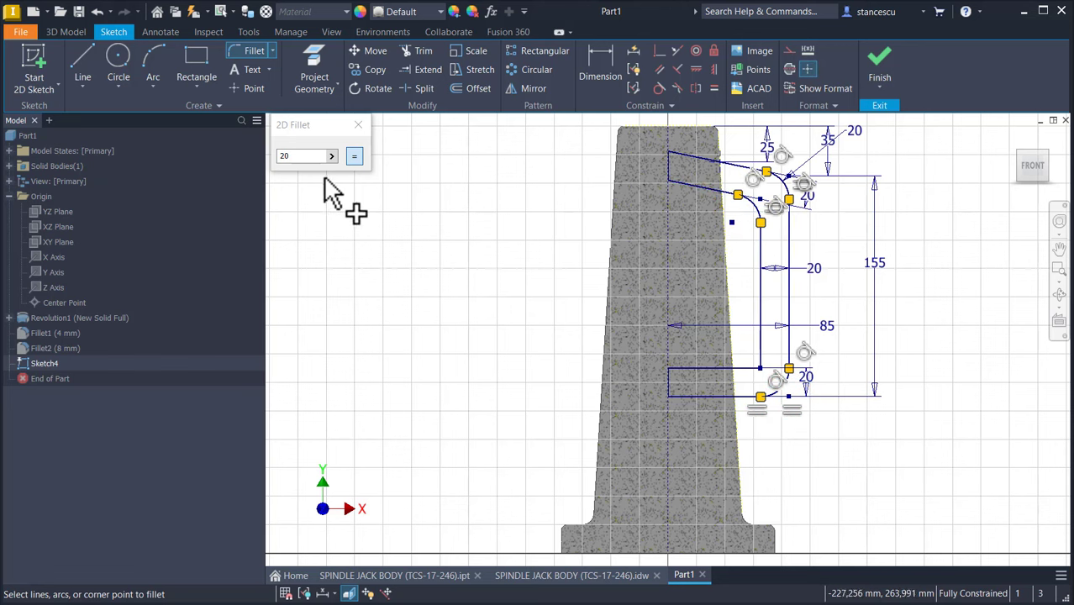
double_click(309, 156)
text(10)
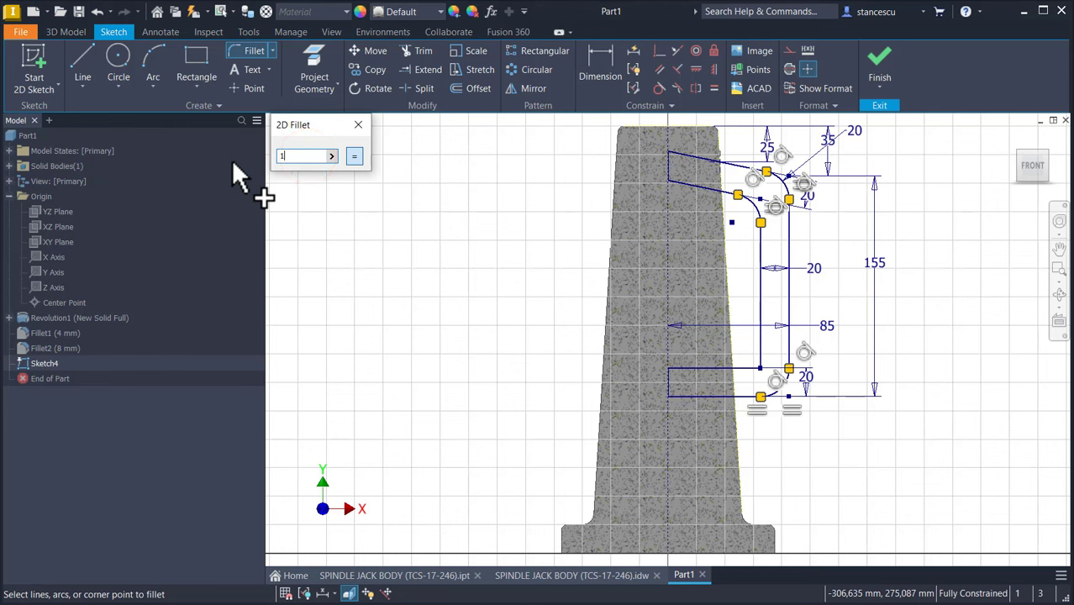
click(740, 368)
click(761, 346)
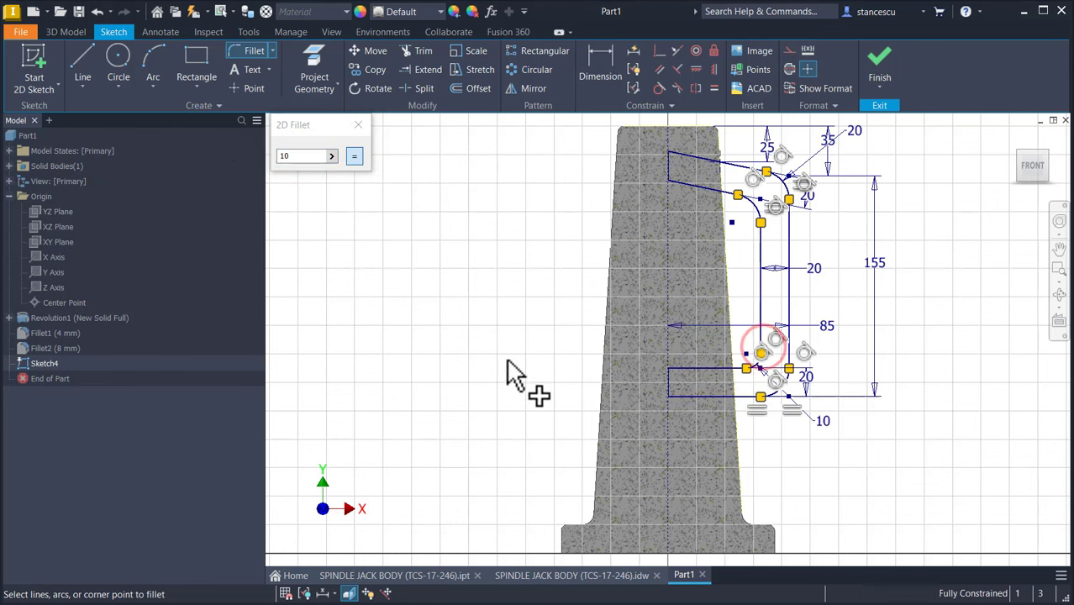
click(358, 125)
click(480, 206)
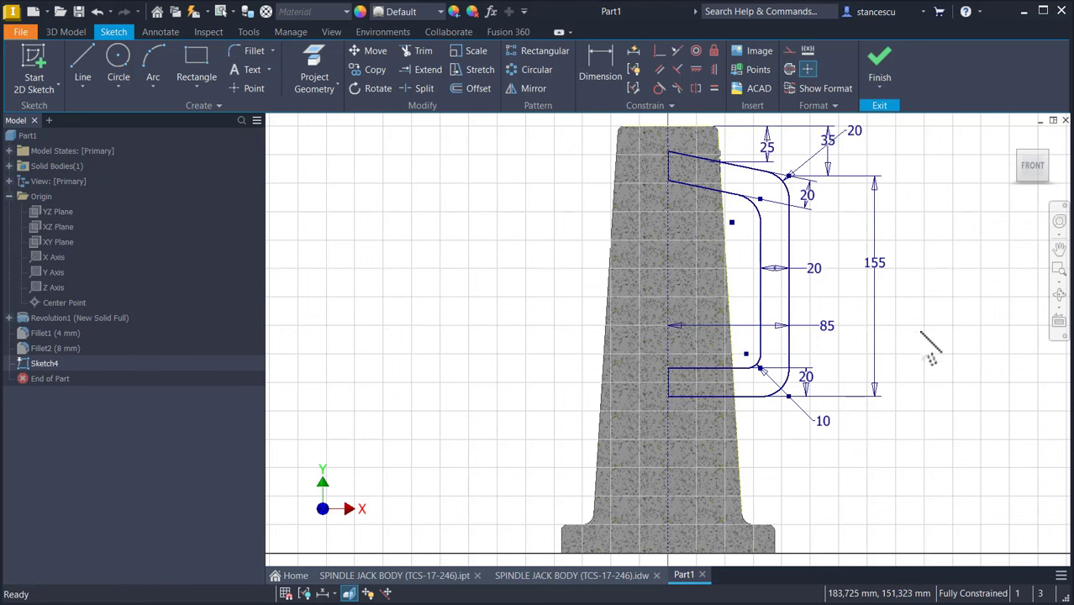
Finish the sketch and extrude the C-profile 20 mm symmetrically, joined to the body.
click(881, 76)
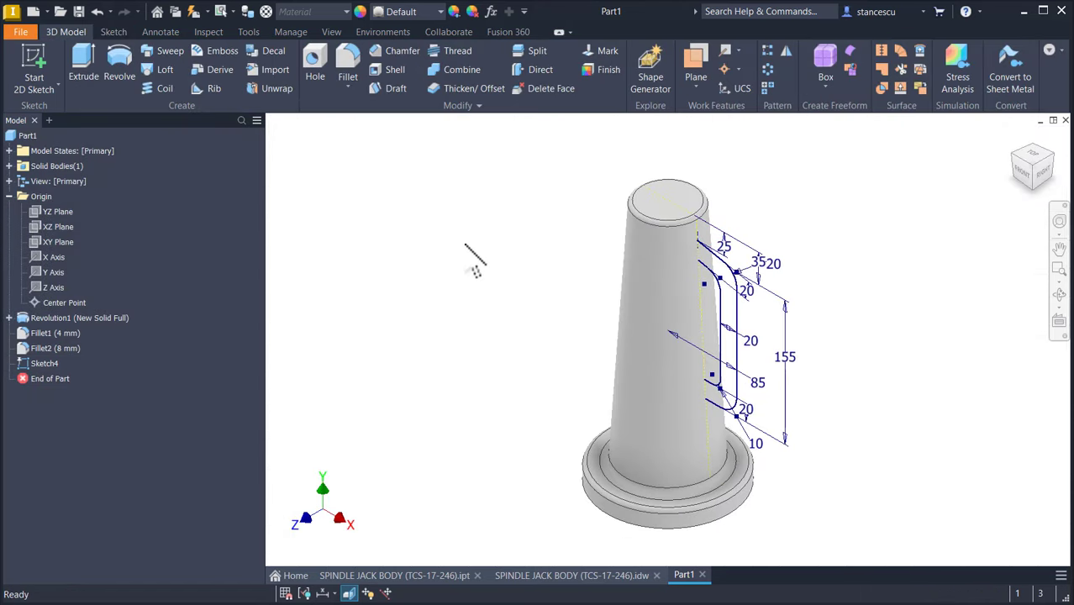
click(83, 63)
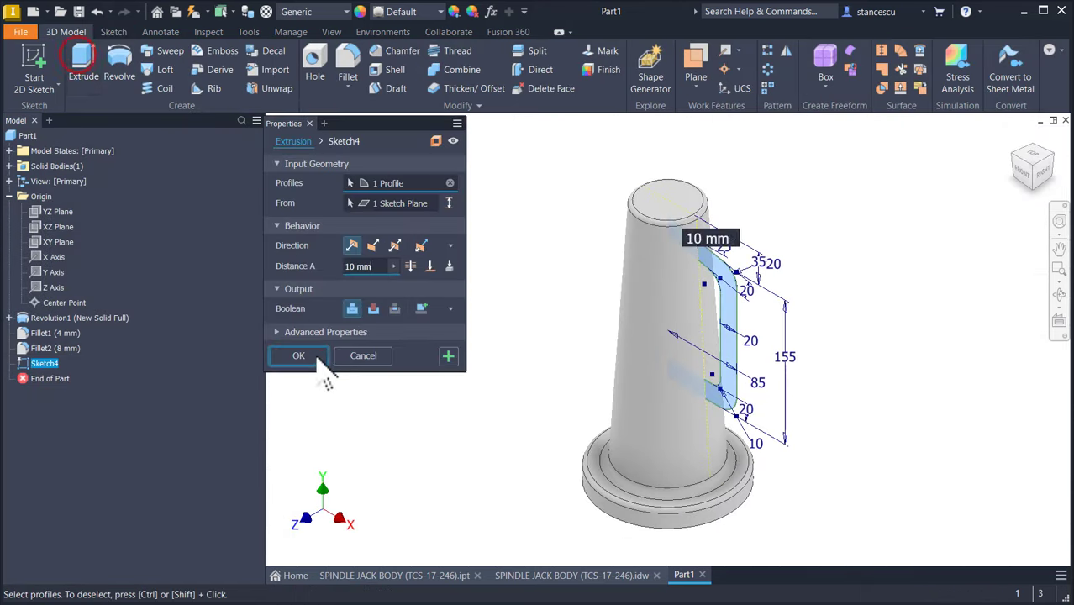
click(395, 245)
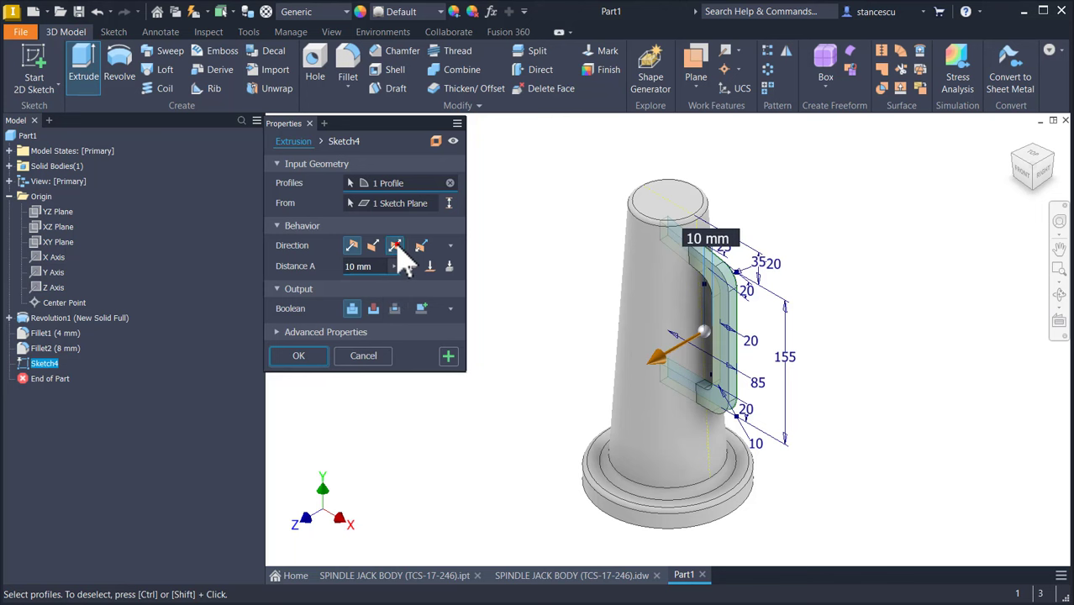
click(375, 266)
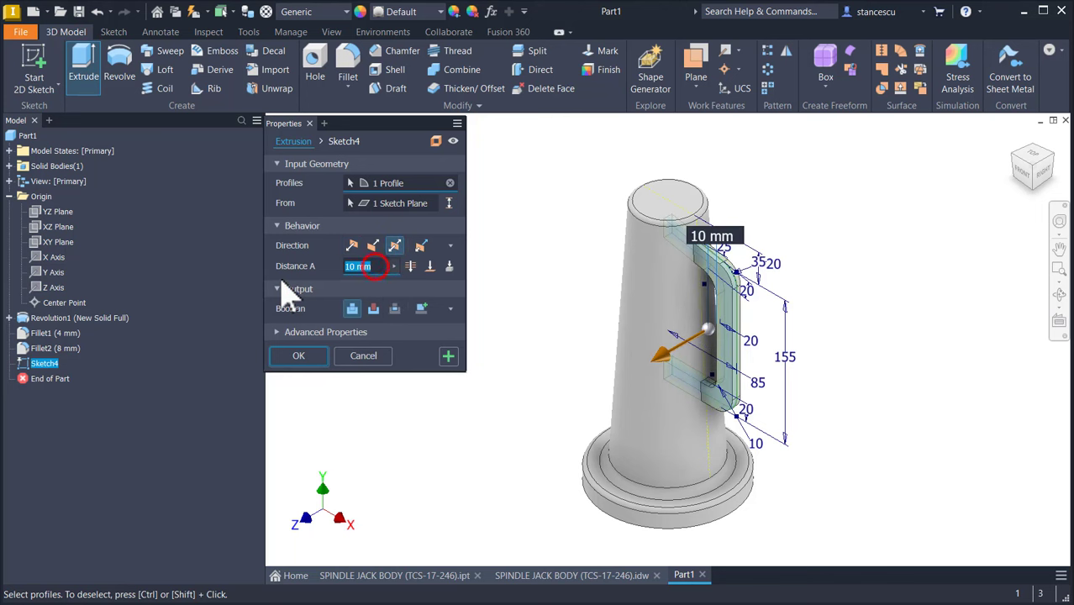
key(Return)
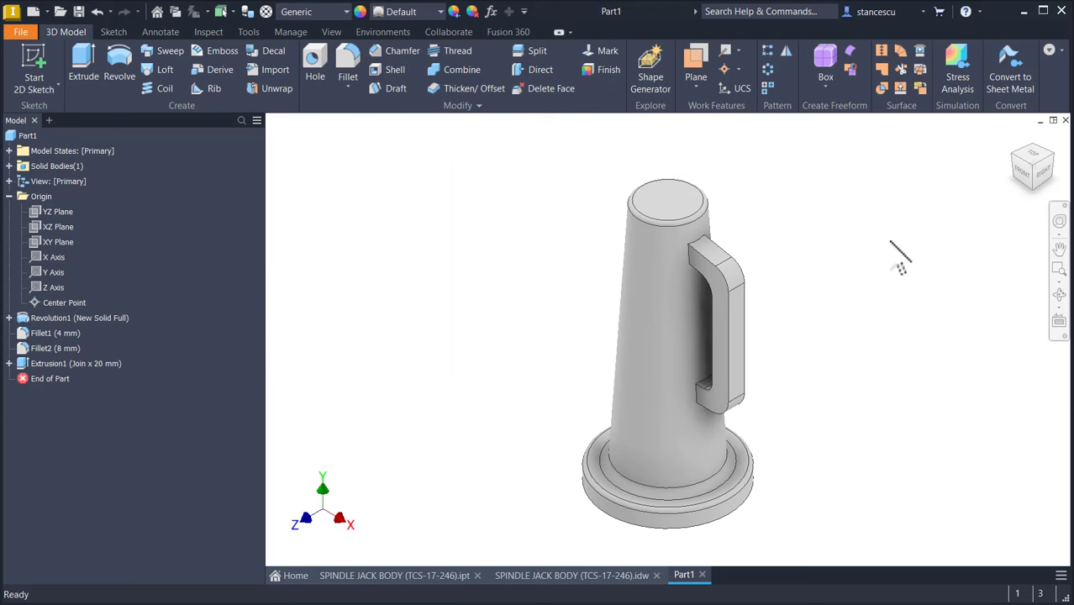
key(F5)
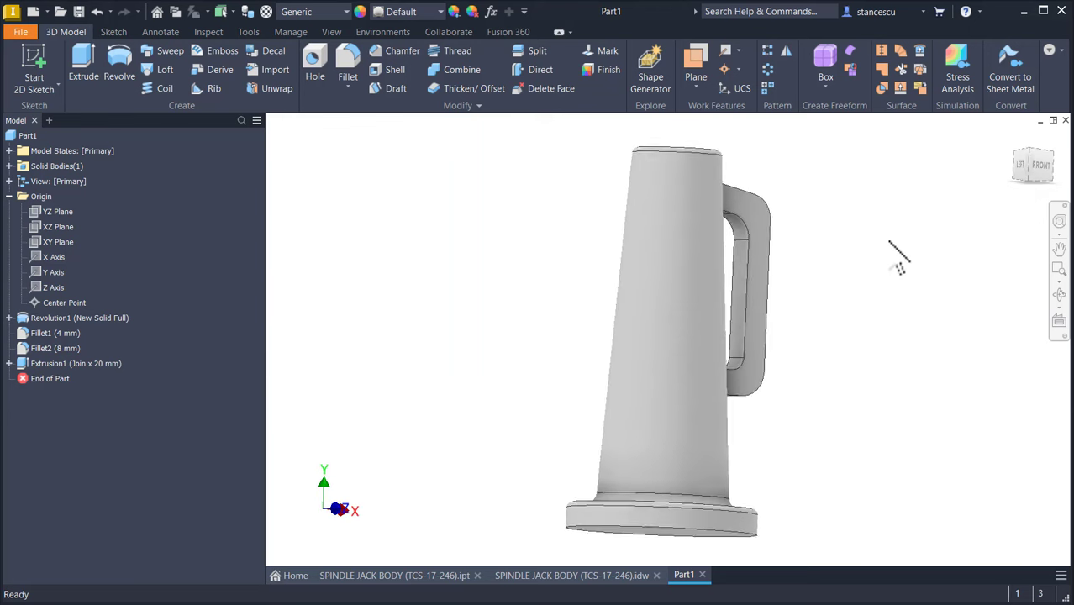
key(F5)
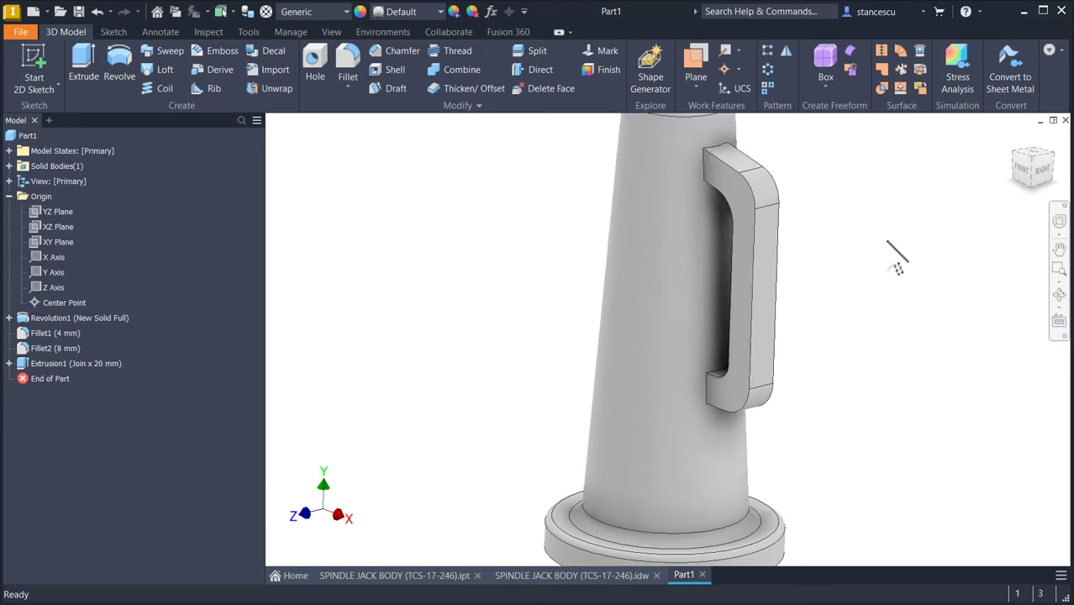
key(F5)
key(F6)
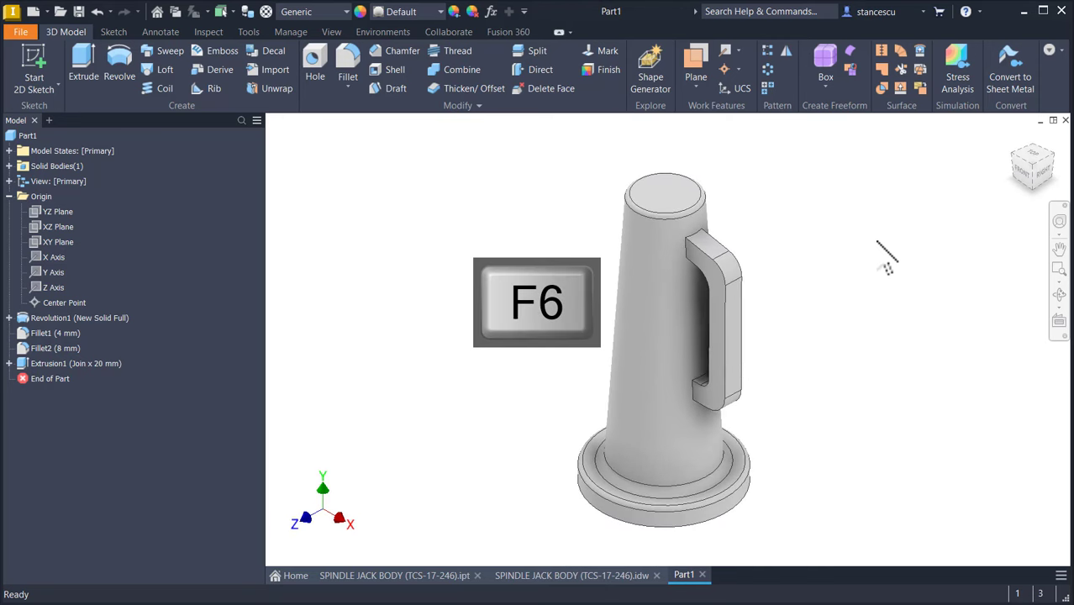
click(546, 577)
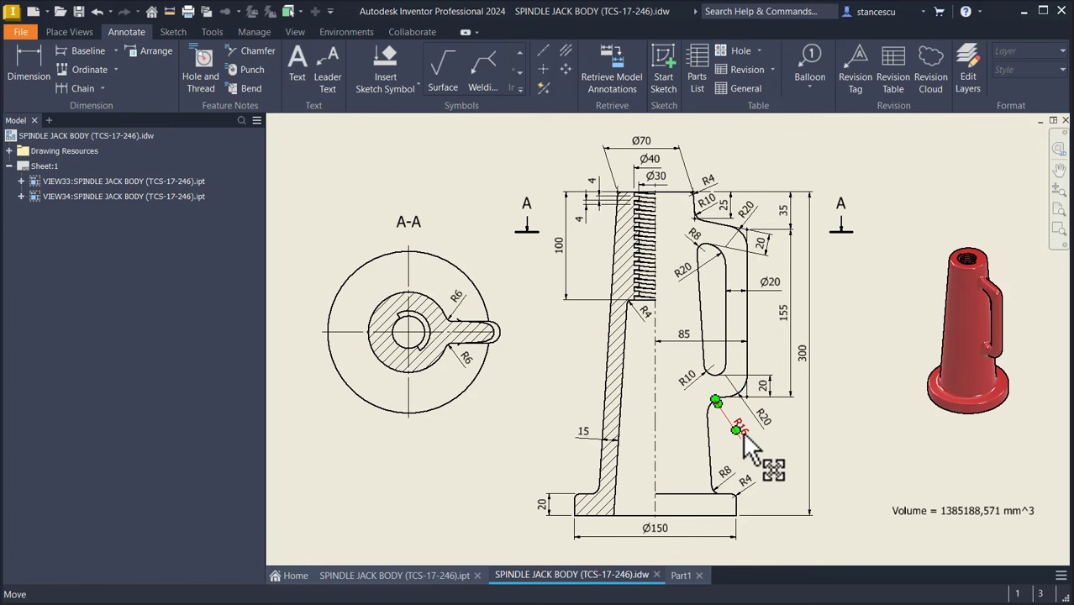
click(682, 576)
click(696, 237)
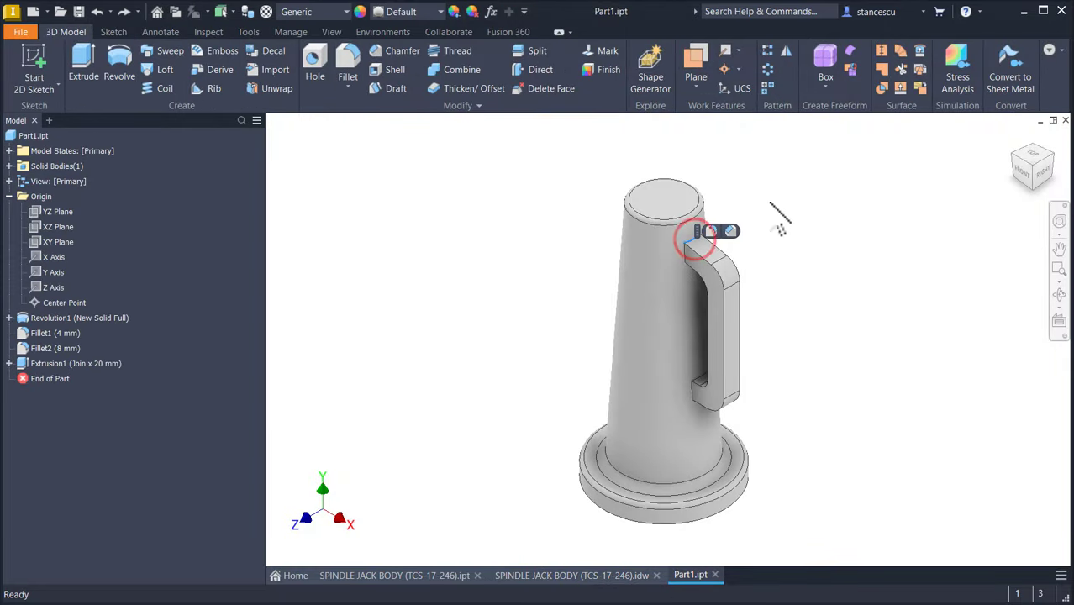
Fillet both handle joint edges with a 10 mm radius.
click(713, 229)
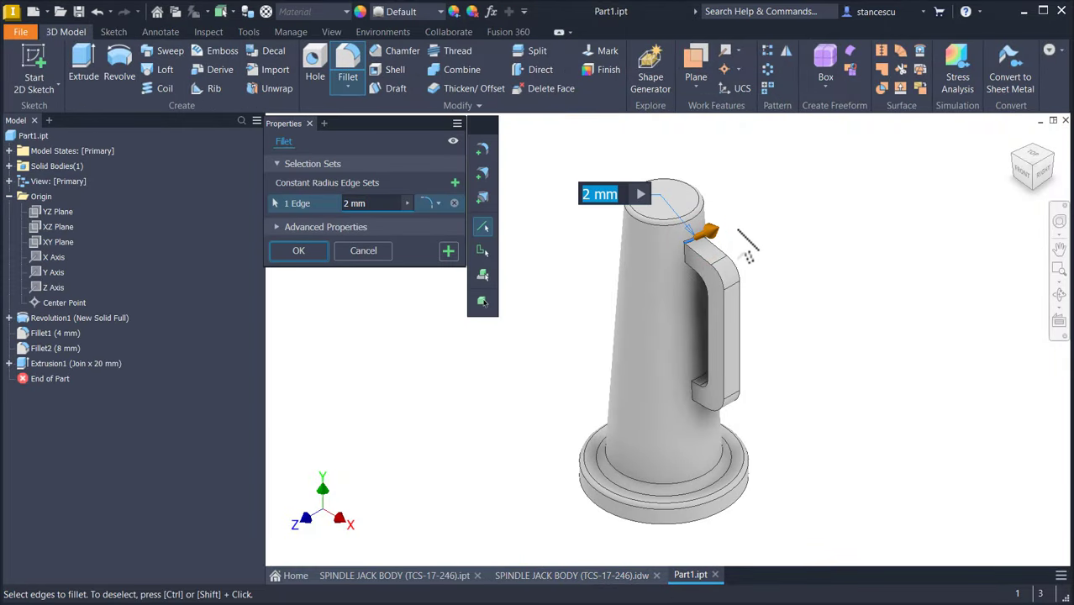
text(10)
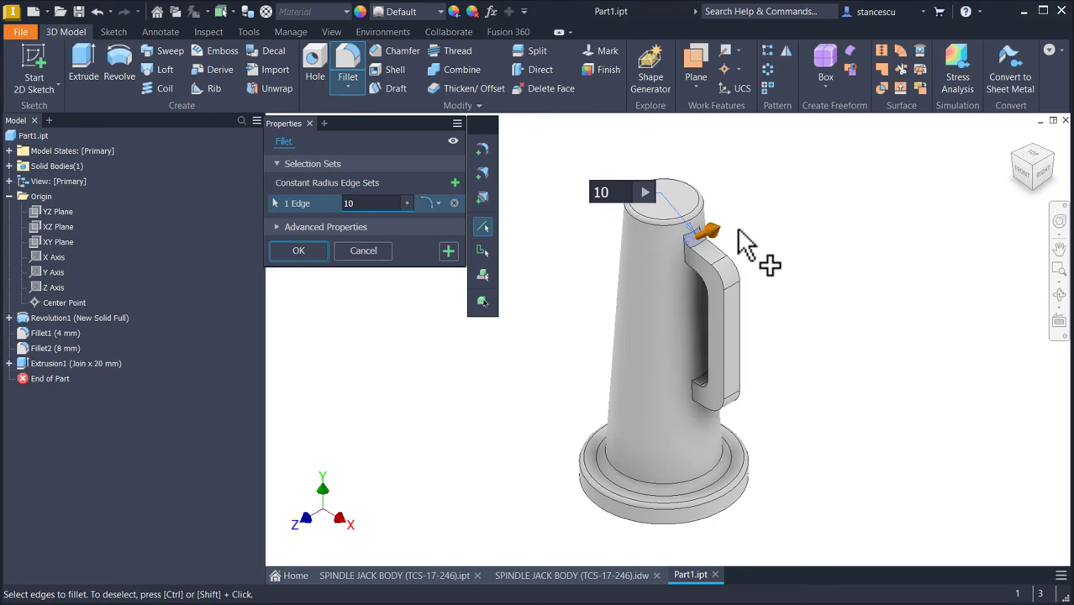
scroll(711, 378, up, 4)
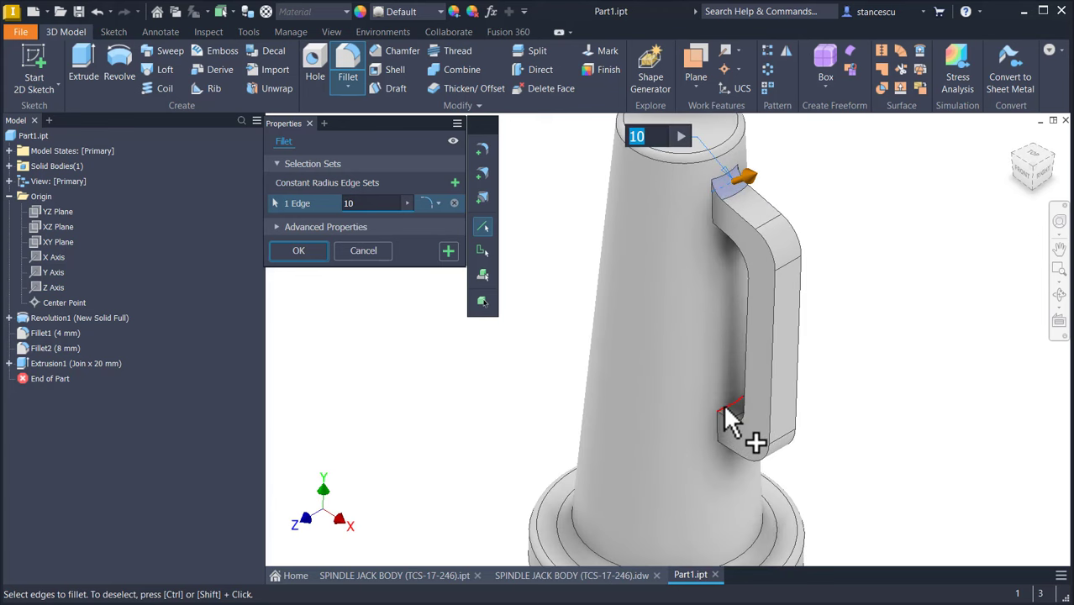
click(725, 410)
text(10)
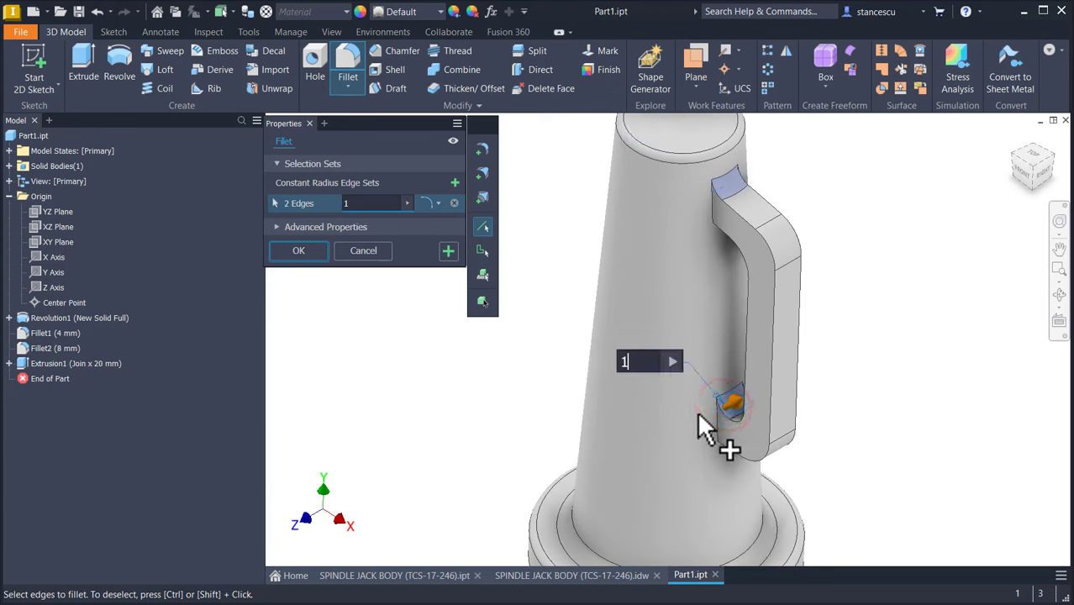
click(448, 250)
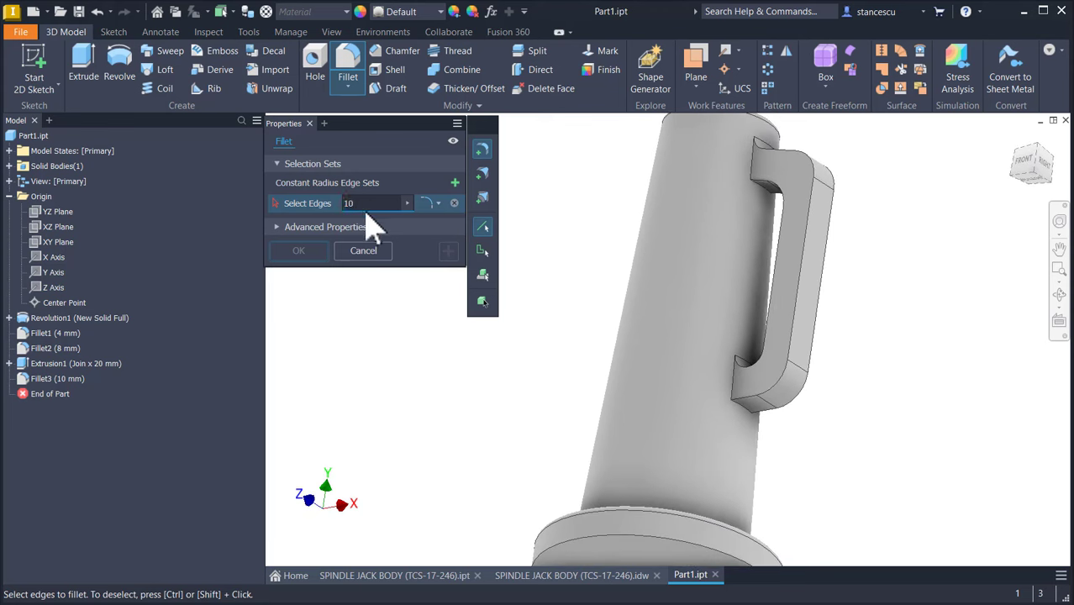
Add an 8 mm fillet on the handle's inner top edge and a 16 mm fillet on the lower edge.
text(8)
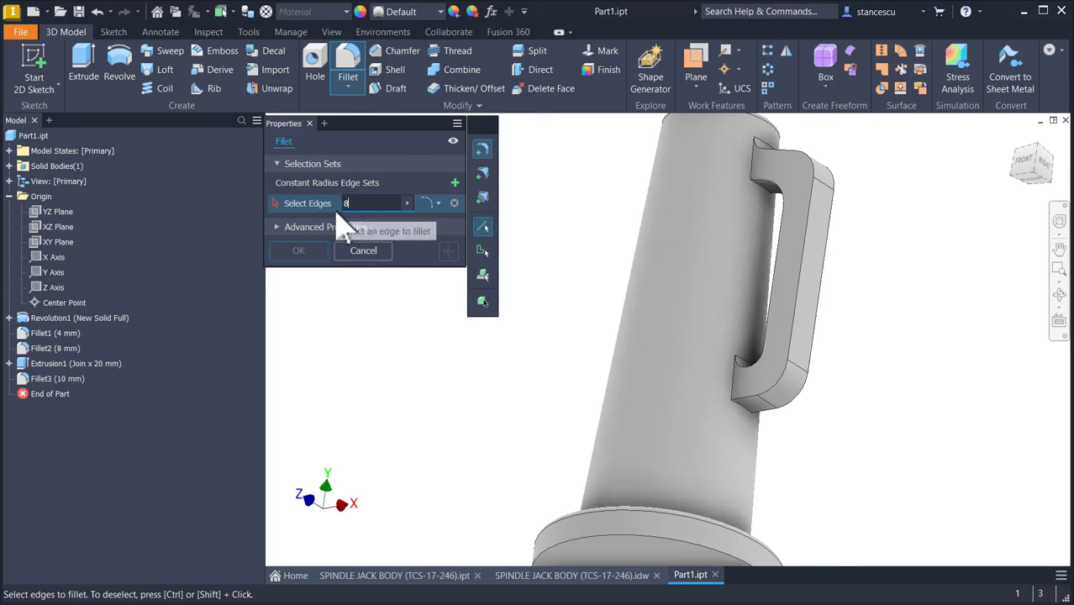
click(766, 201)
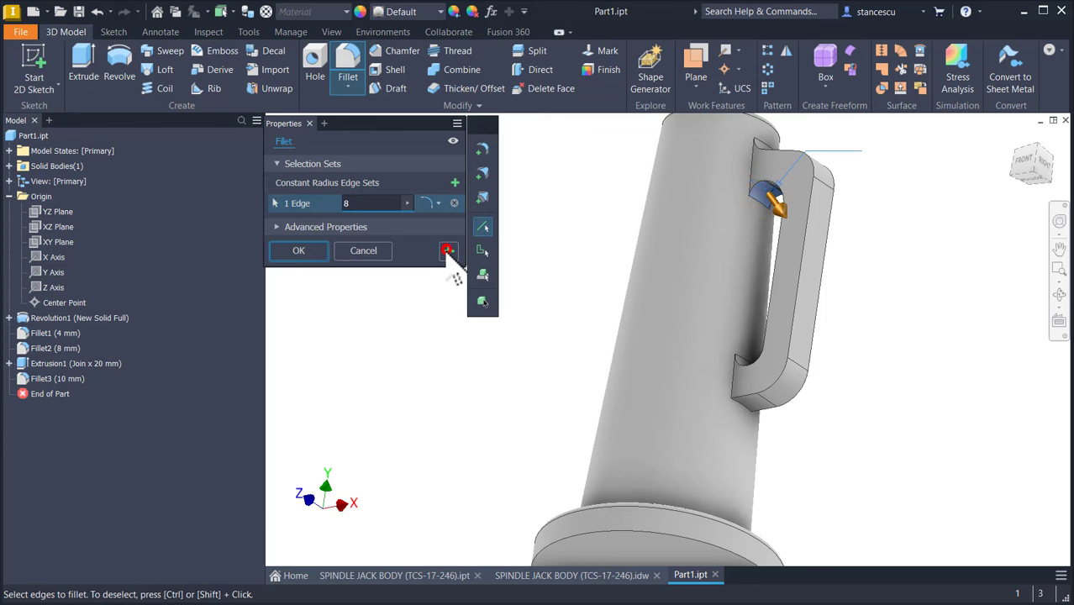
click(447, 251)
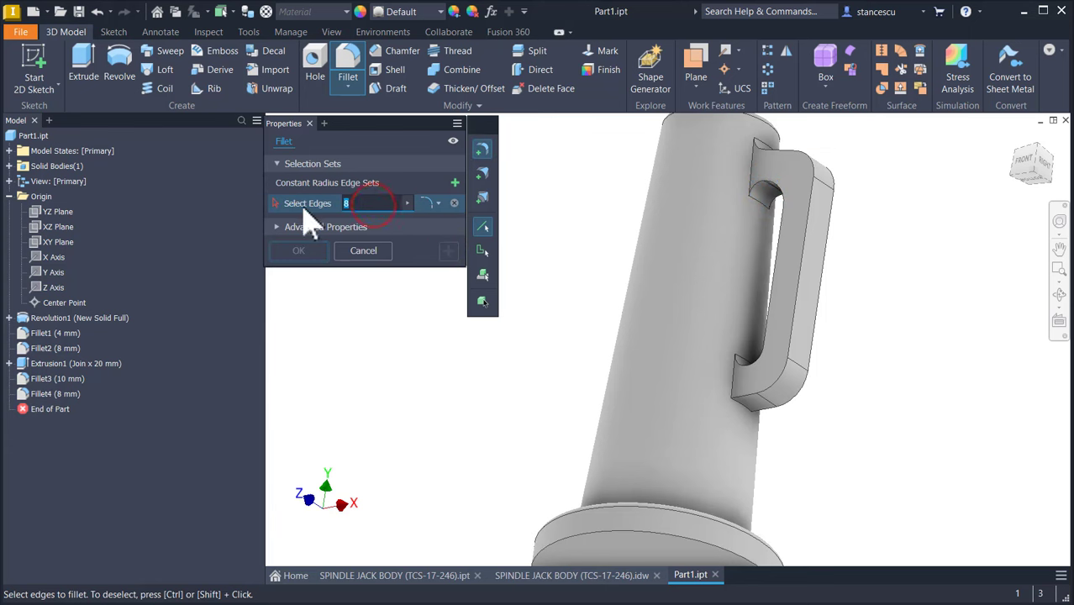
text(16)
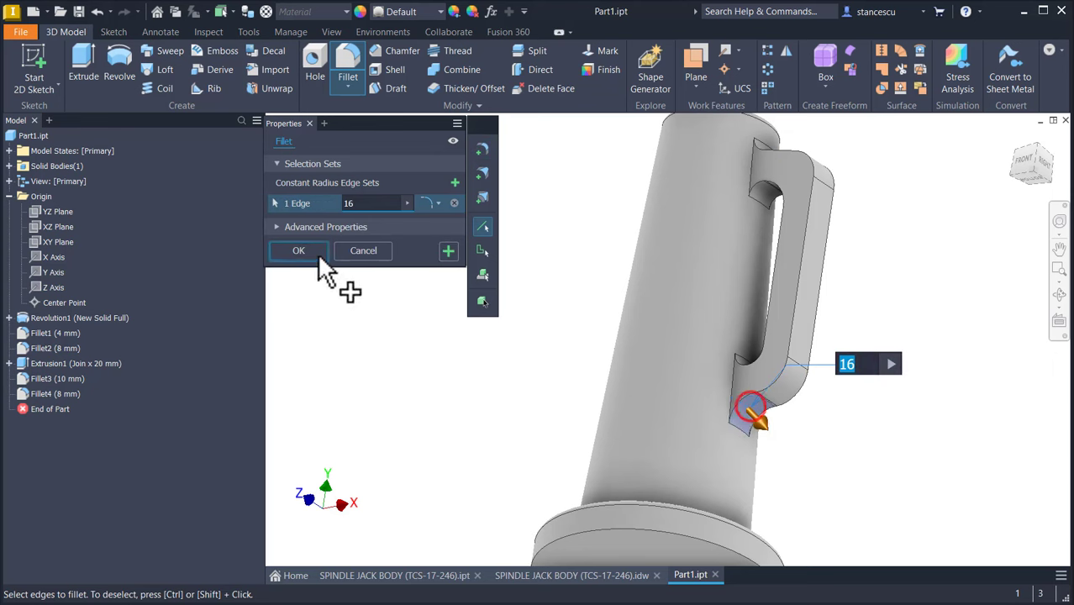
click(298, 248)
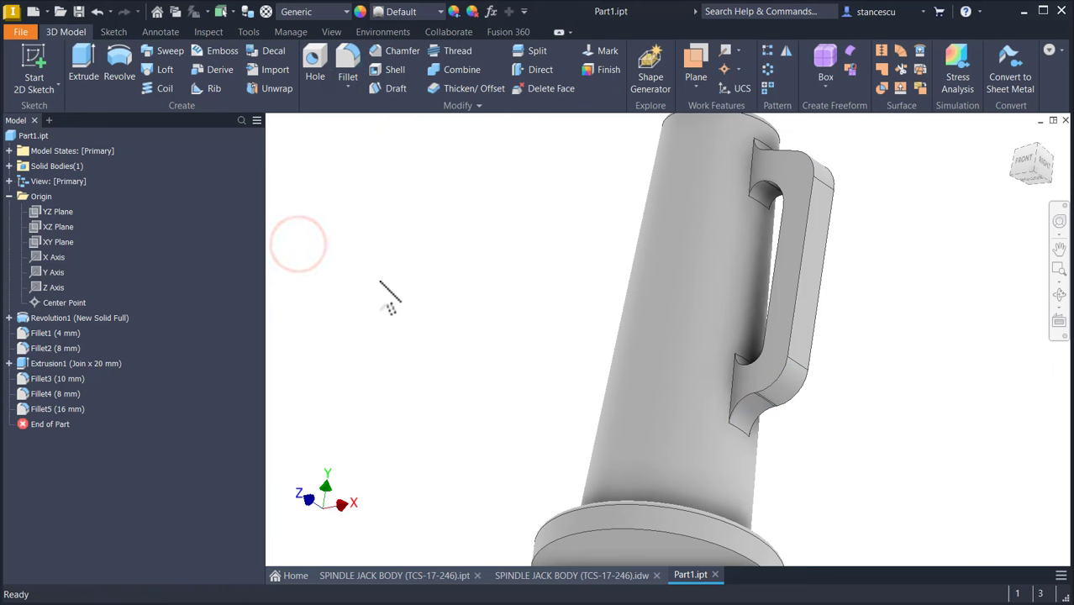
Apply a 20/2 fillet to all the handle's inner and outer long edges.
shift+middle_drag(676, 287, 806, 285)
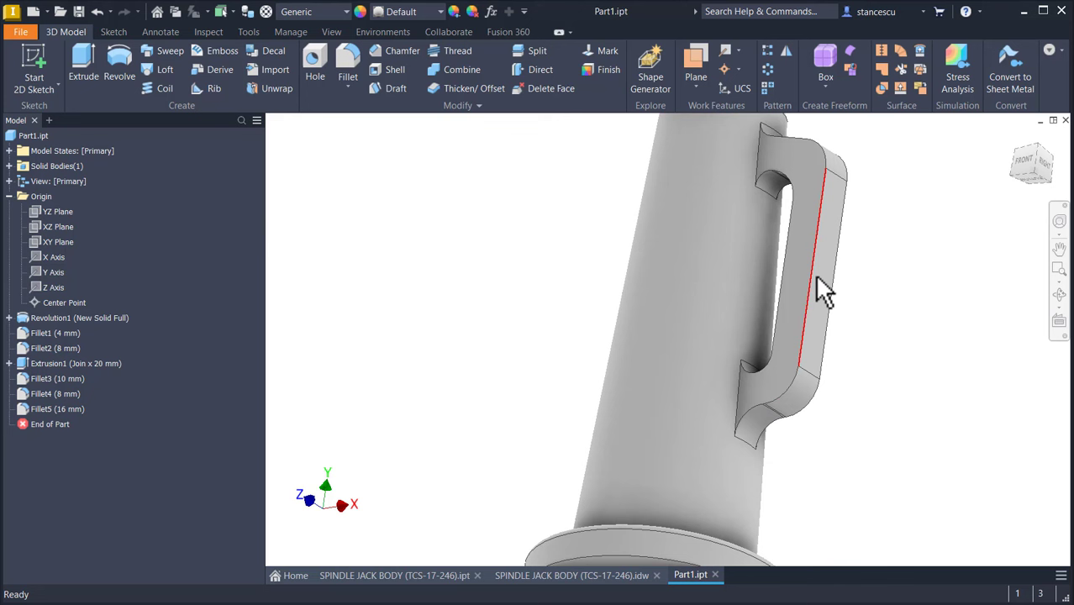
click(815, 276)
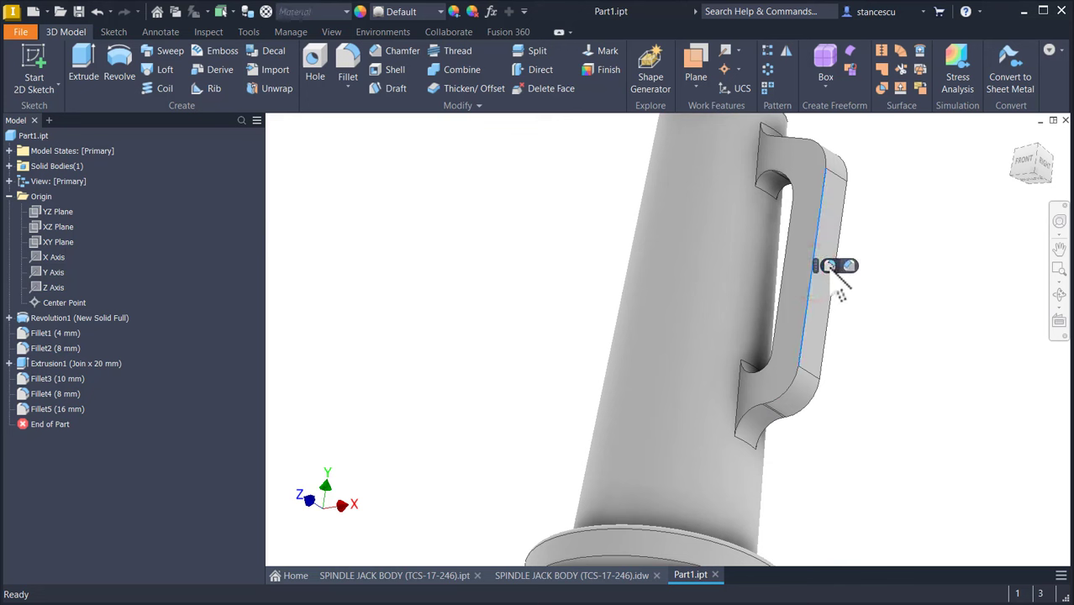
click(830, 267)
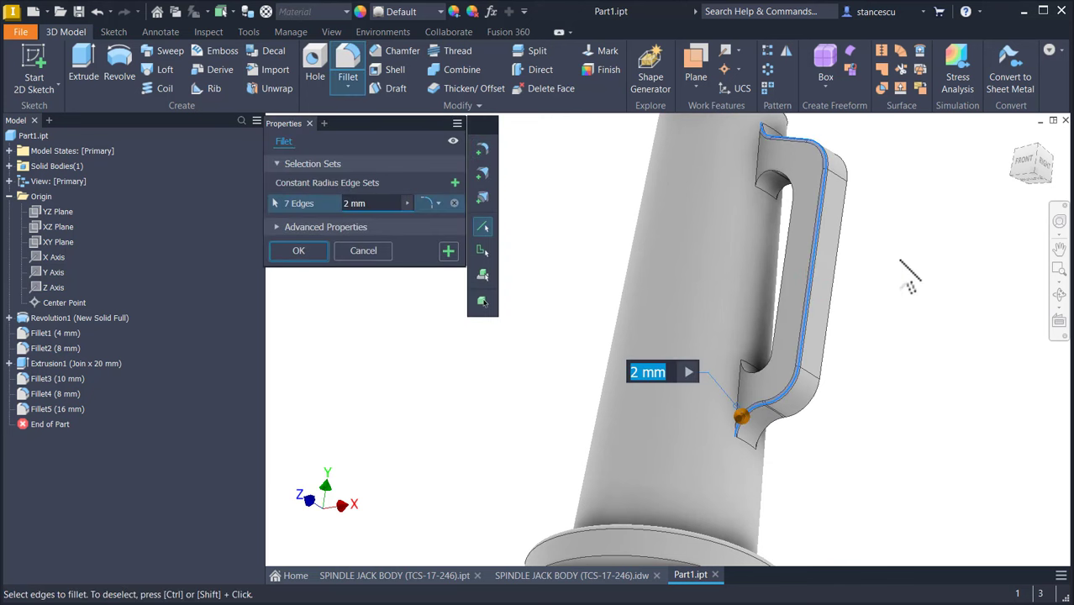
text(20/2)
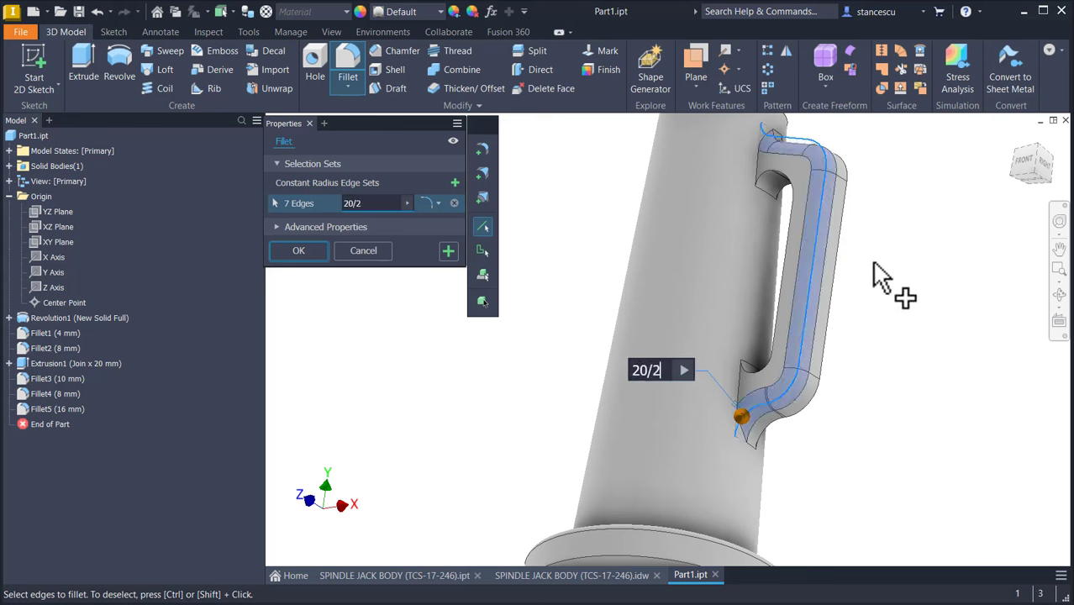
click(782, 305)
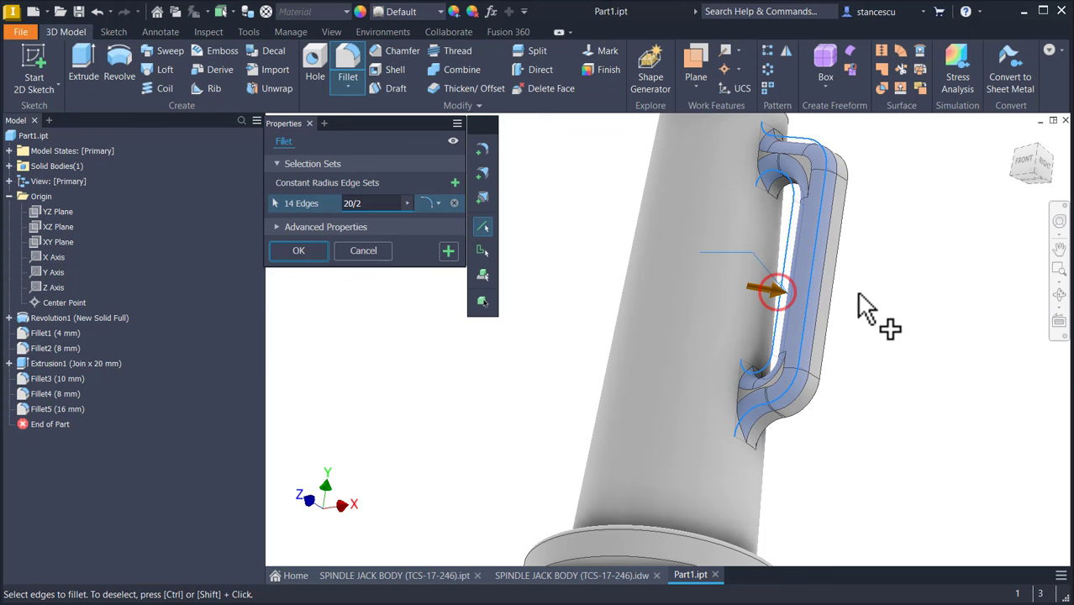
shift+middle_drag(847, 304, 698, 238)
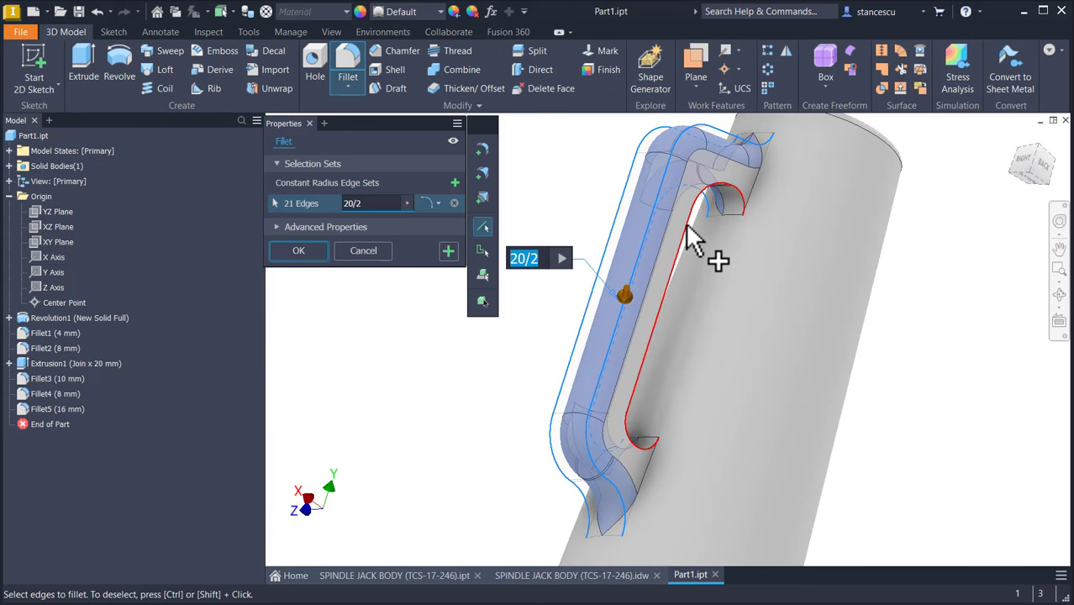
click(689, 239)
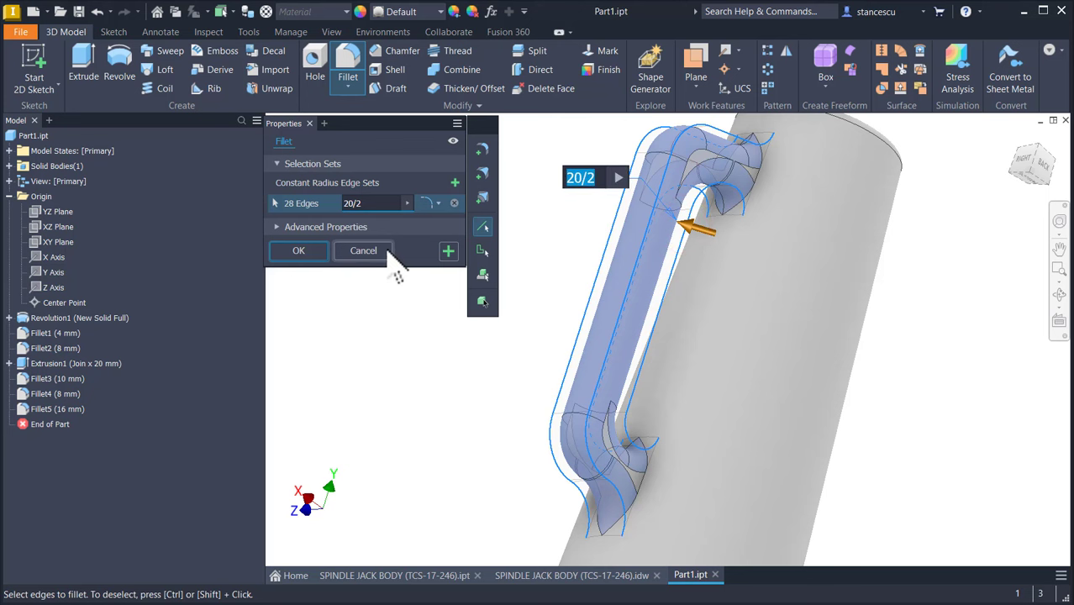
click(448, 250)
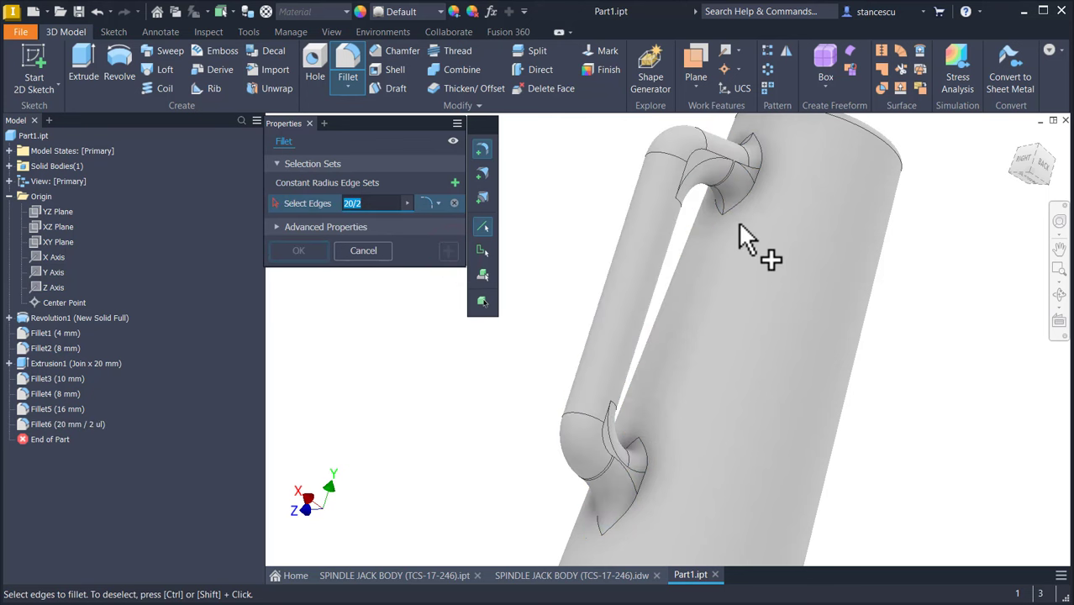
Fillet the upper and lower handle-to-body joint edges at 6 mm, then return to Home view.
click(760, 186)
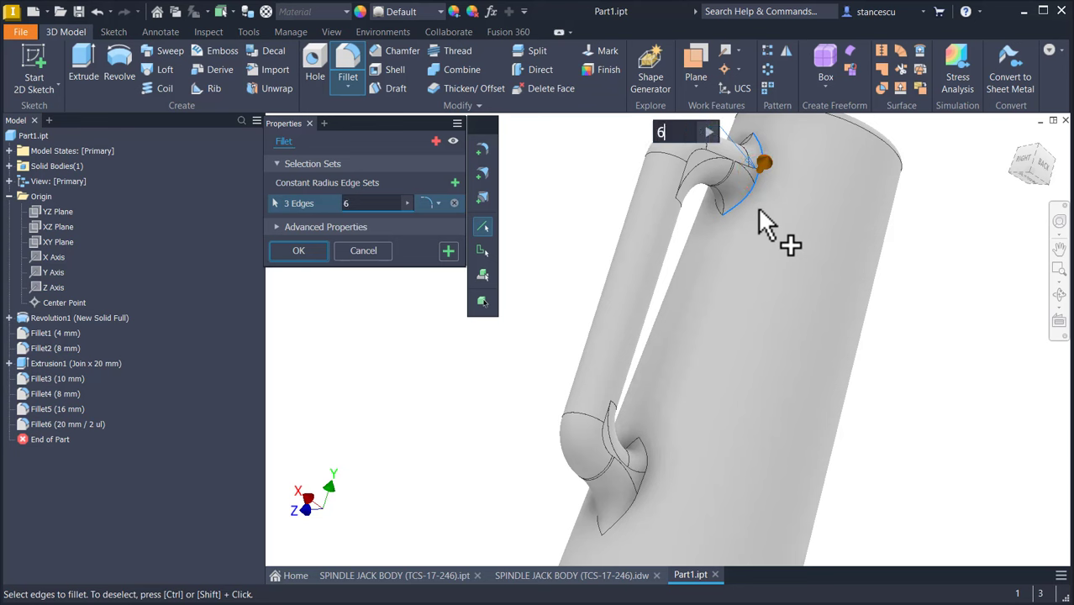
shift+middle_drag(759, 217, 688, 494)
click(673, 495)
click(698, 484)
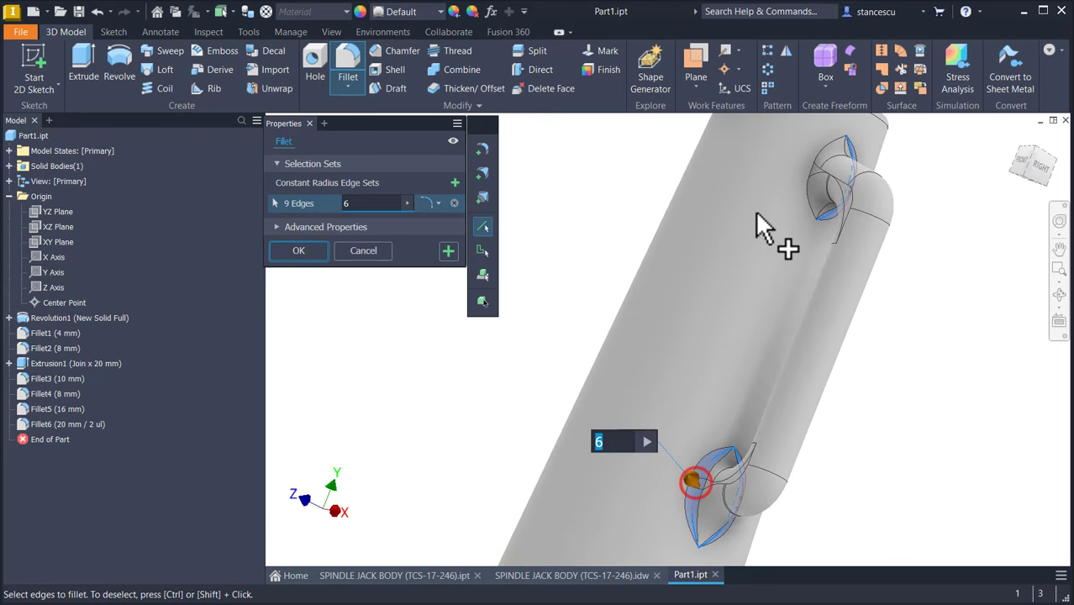
click(820, 185)
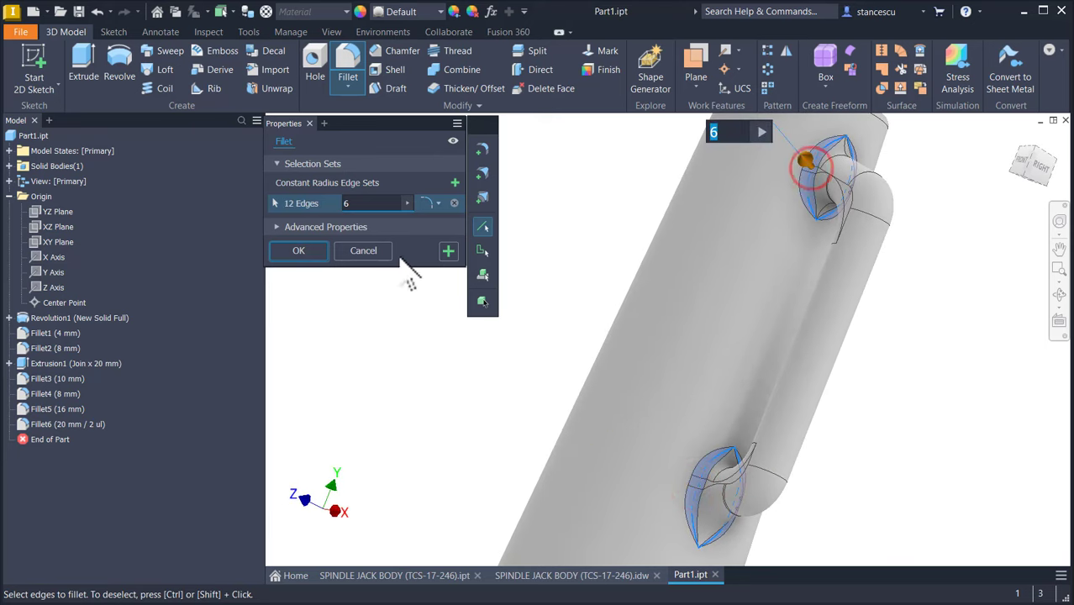
click(299, 251)
key(F6)
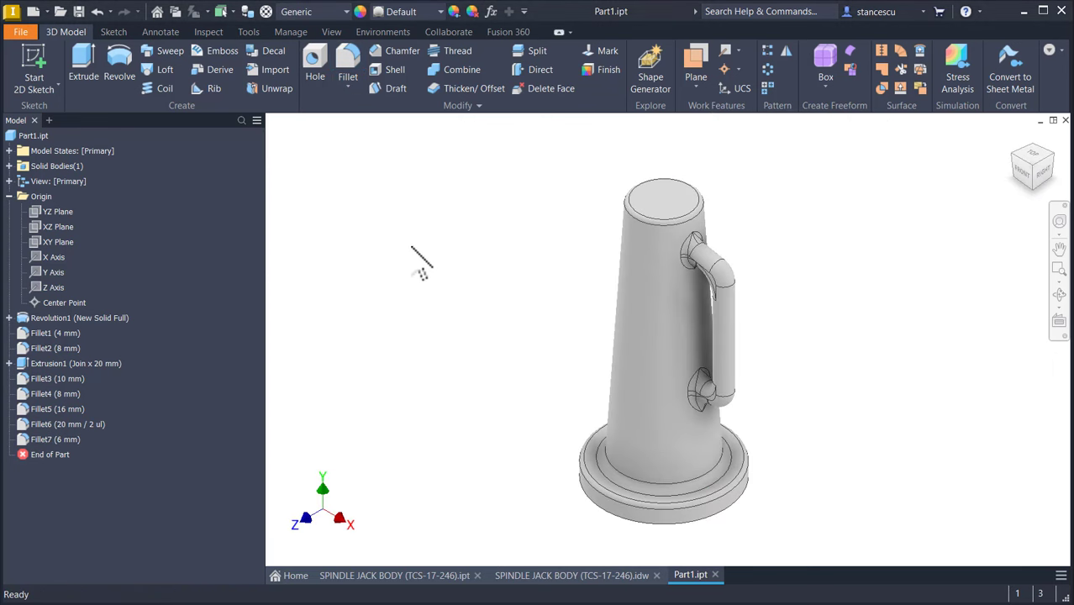
Switch to the SPINDLE JACK BODY (TCS-17-246).idw drawing to check its 100, 85, 15 and R4 dimensions.
click(565, 576)
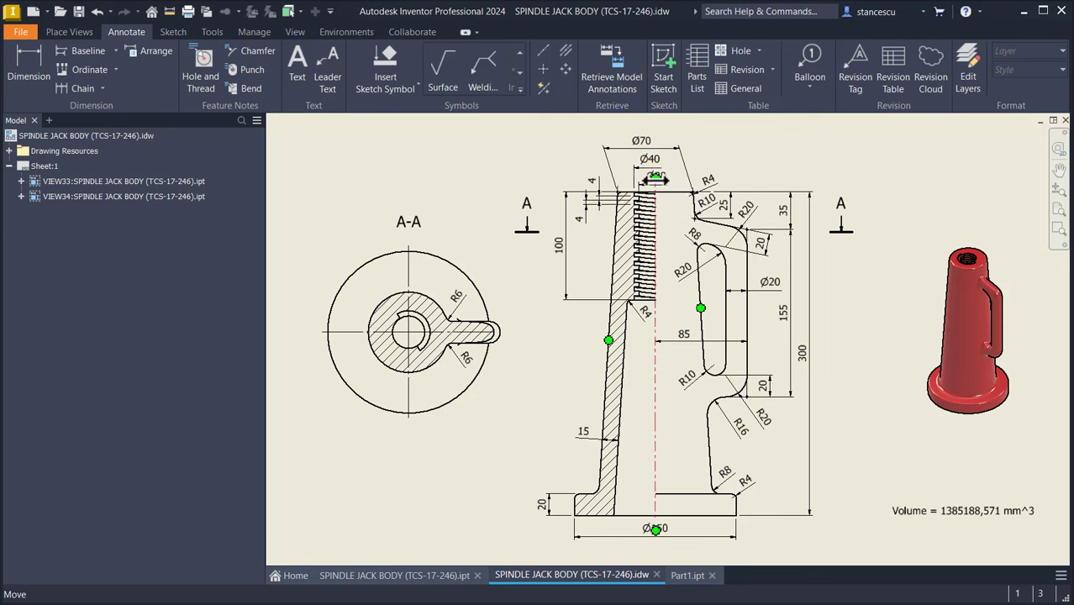
mouse_move(656, 178)
mouse_down()
mouse_move(679, 221)
mouse_move(656, 179)
mouse_up()
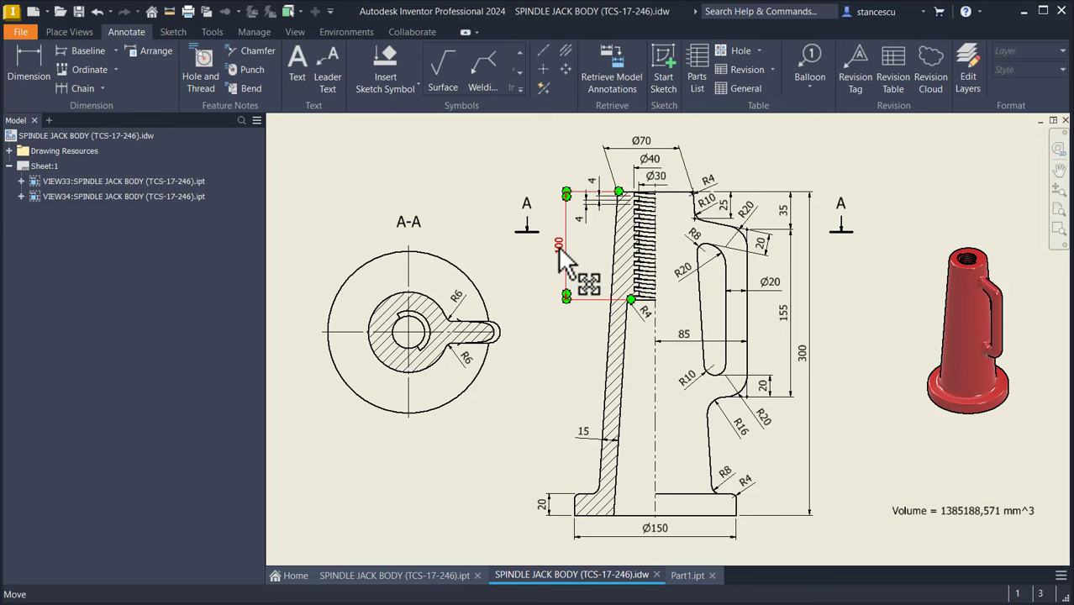
Return to Part1 and start a sliced 2D sketch on the XY Plane.
click(684, 577)
click(48, 244)
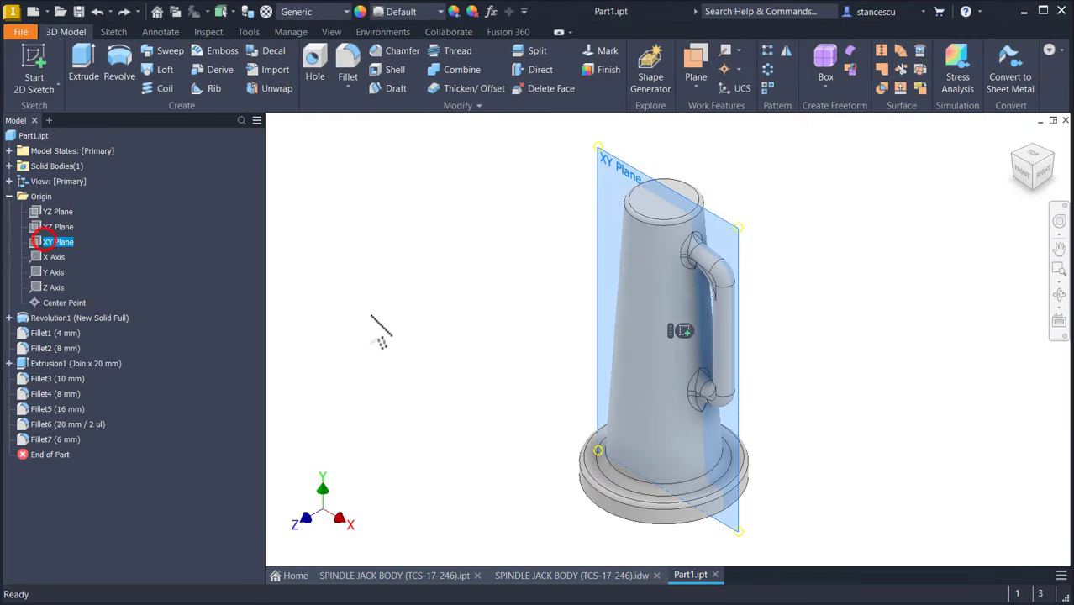
click(683, 331)
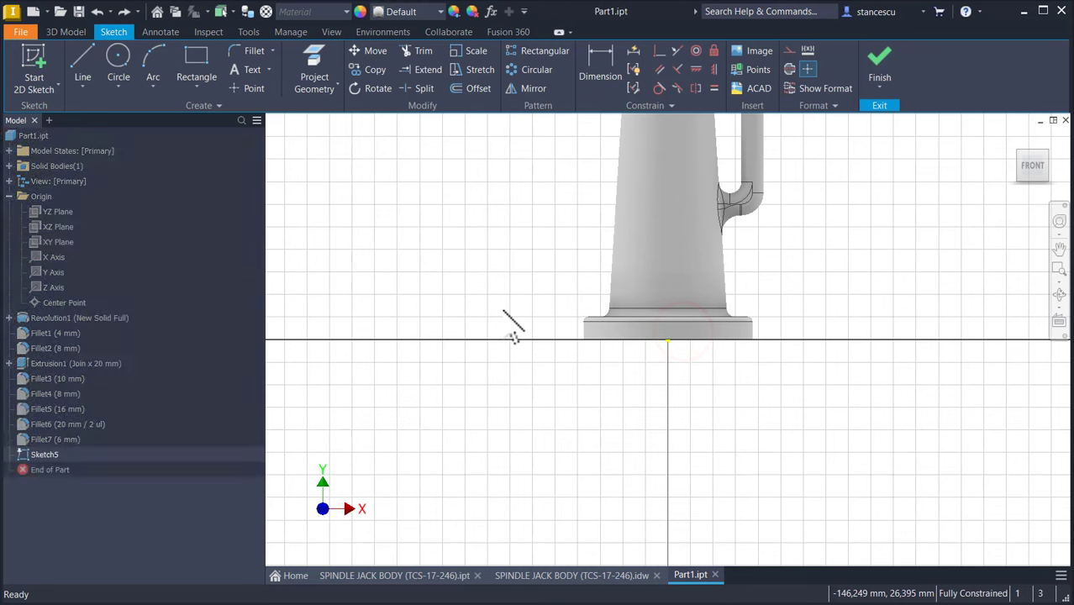
key(F7)
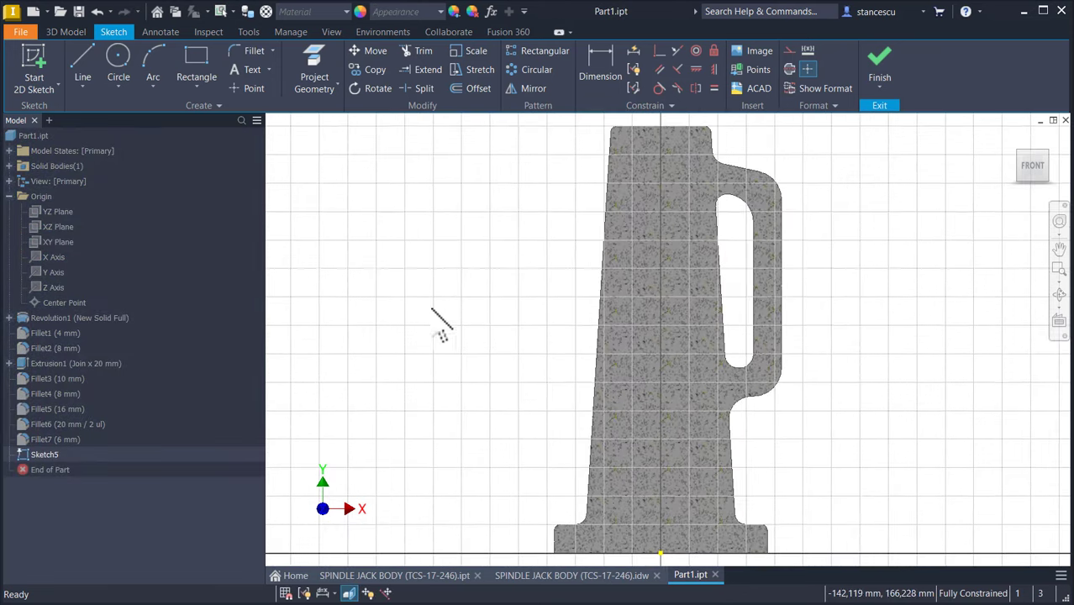
Draw a vertical line from the top face midpoint to the base midpoint and make it a centerline.
click(82, 62)
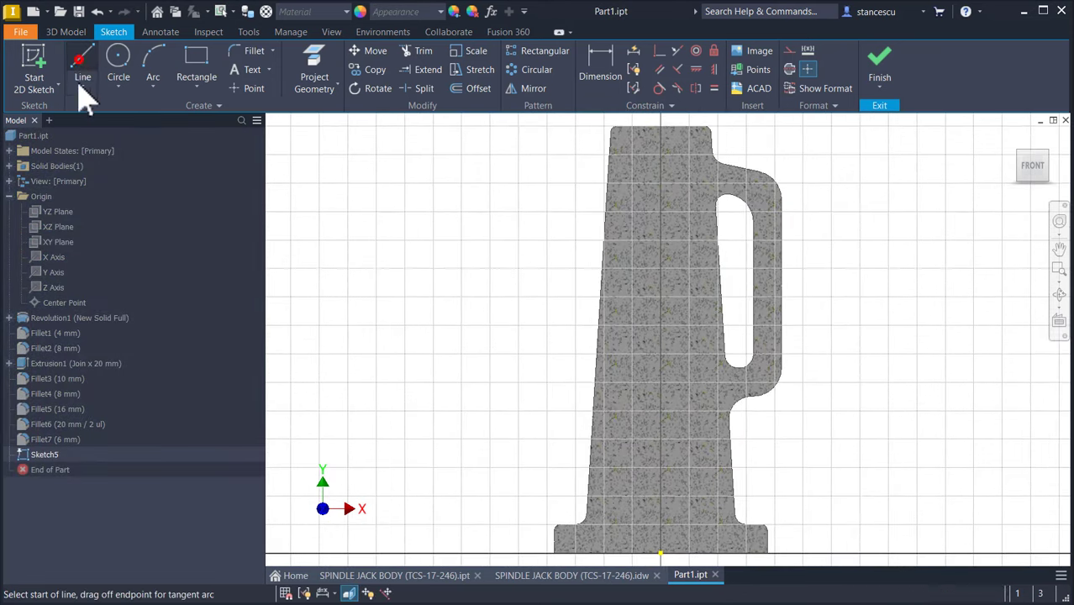
click(661, 128)
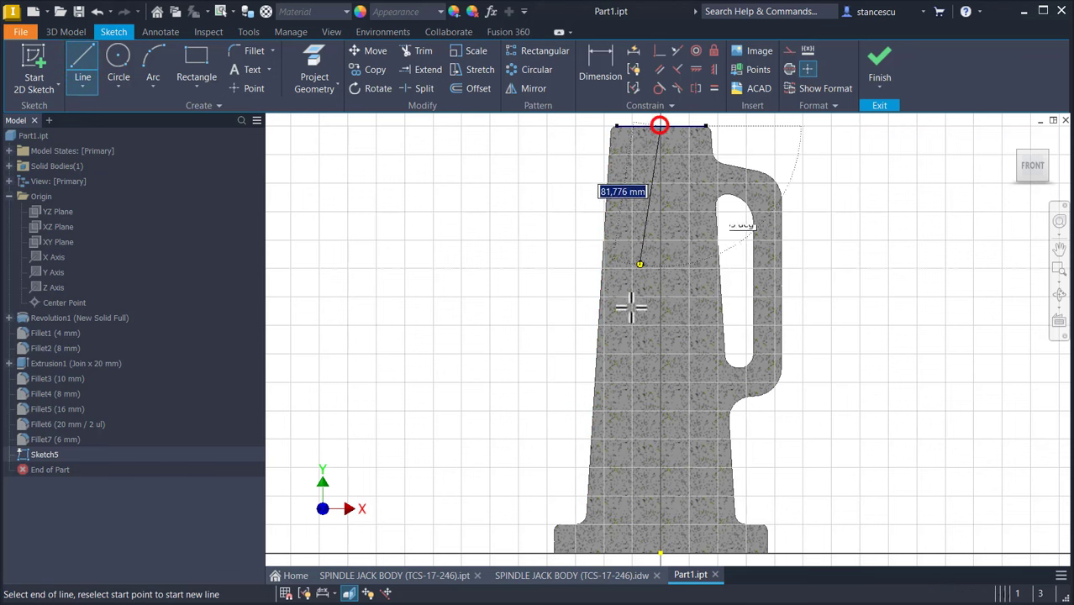
click(661, 552)
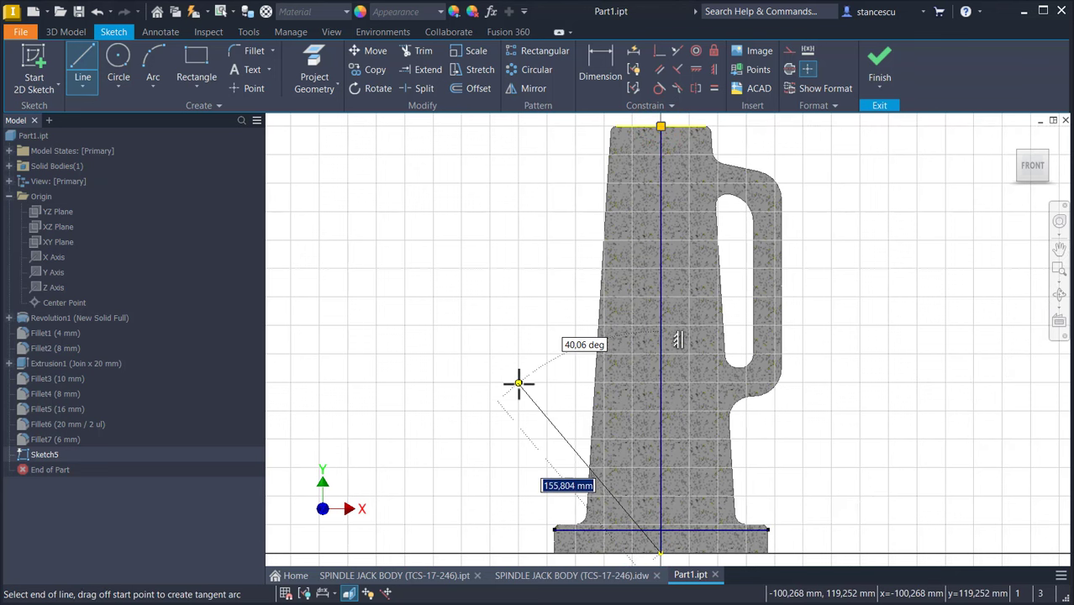
key(Escape)
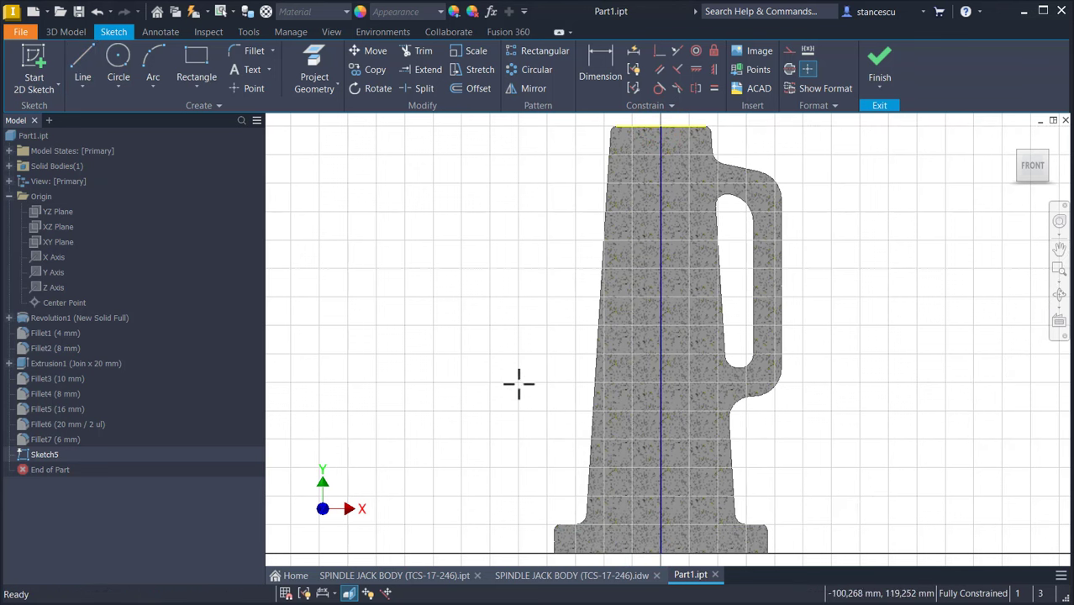
click(803, 69)
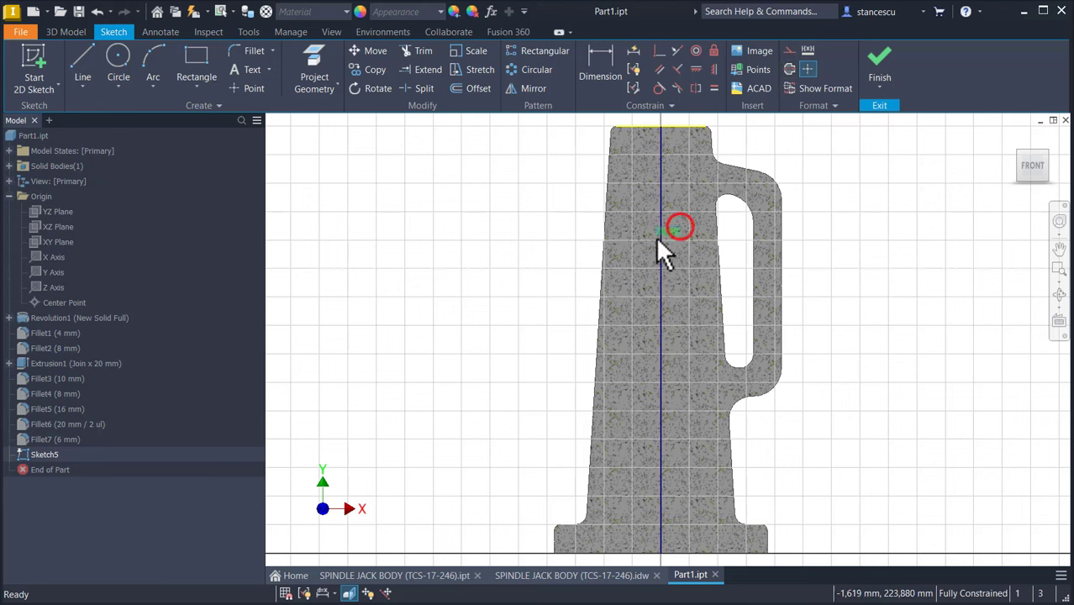
click(664, 214)
click(790, 68)
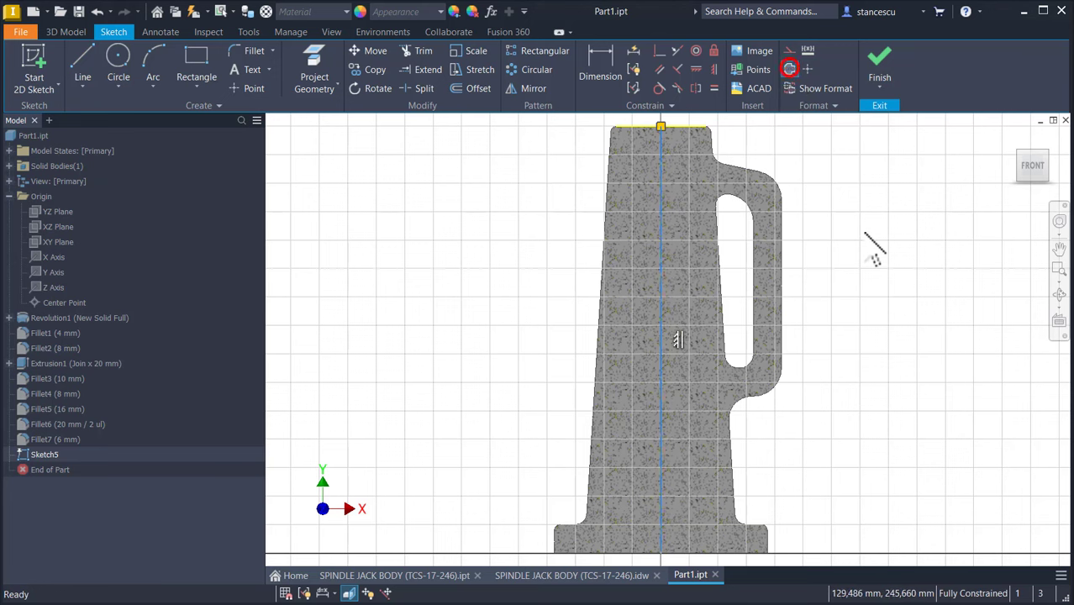
click(865, 232)
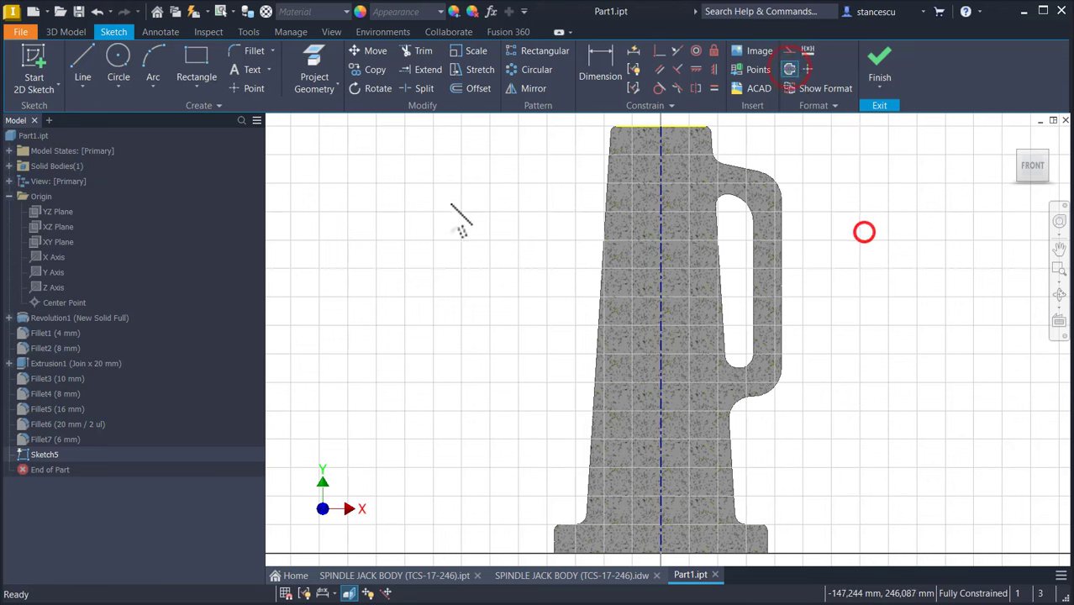
Draw a two-segment inner line from the base edge, partway up the side, to the top edge.
click(90, 73)
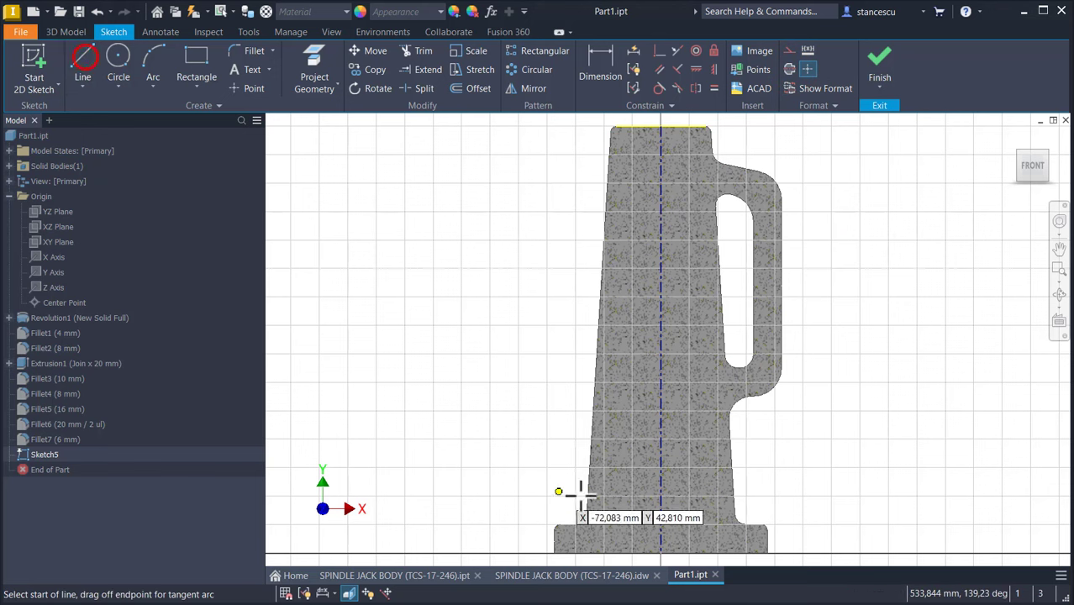
click(596, 551)
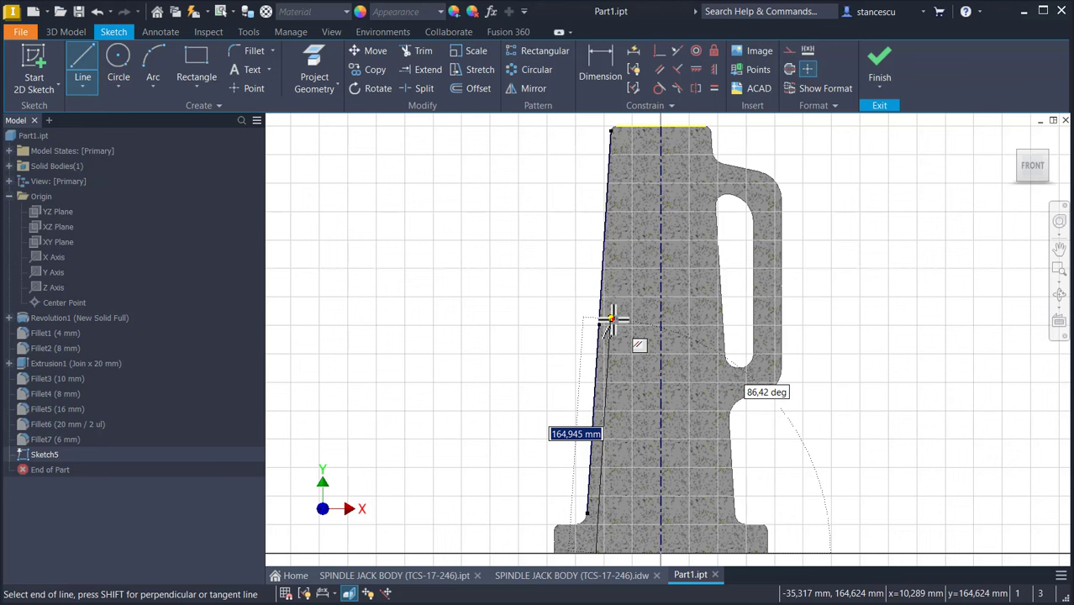
click(611, 318)
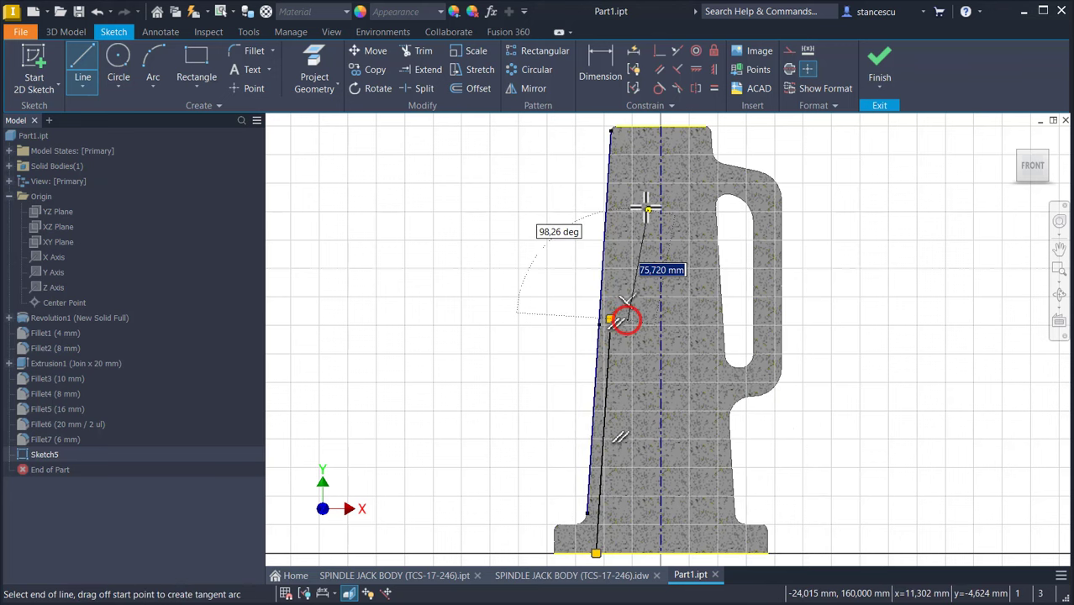
double_click(628, 127)
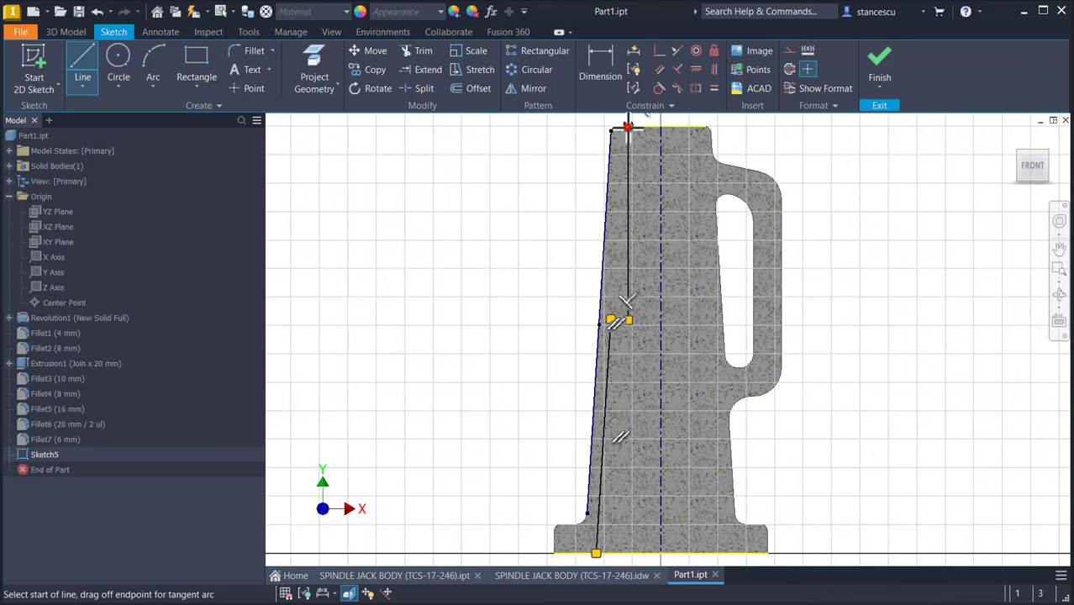
click(602, 72)
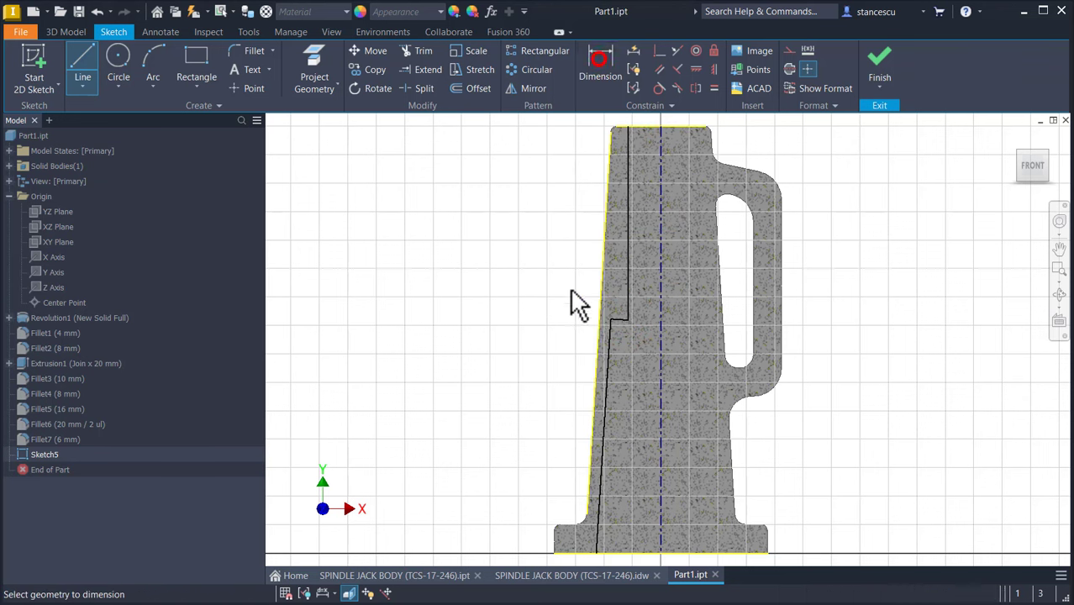
Dimension the inner slanted line 15 mm from the slanted outer edge.
click(594, 370)
click(607, 395)
click(576, 392)
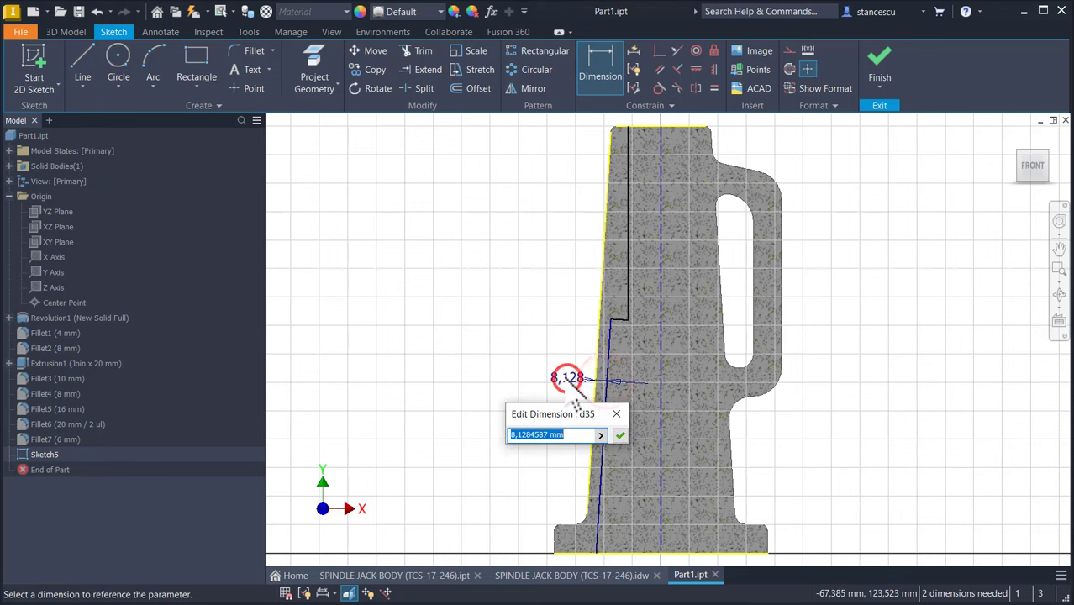
text(15)
key(Return)
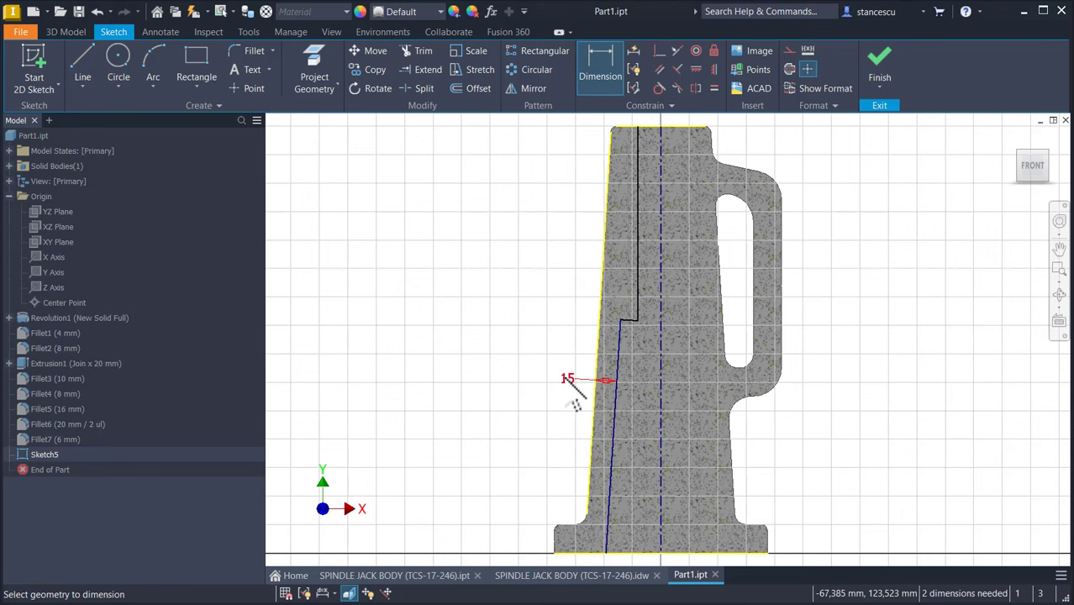
scroll(630, 328, up, 2)
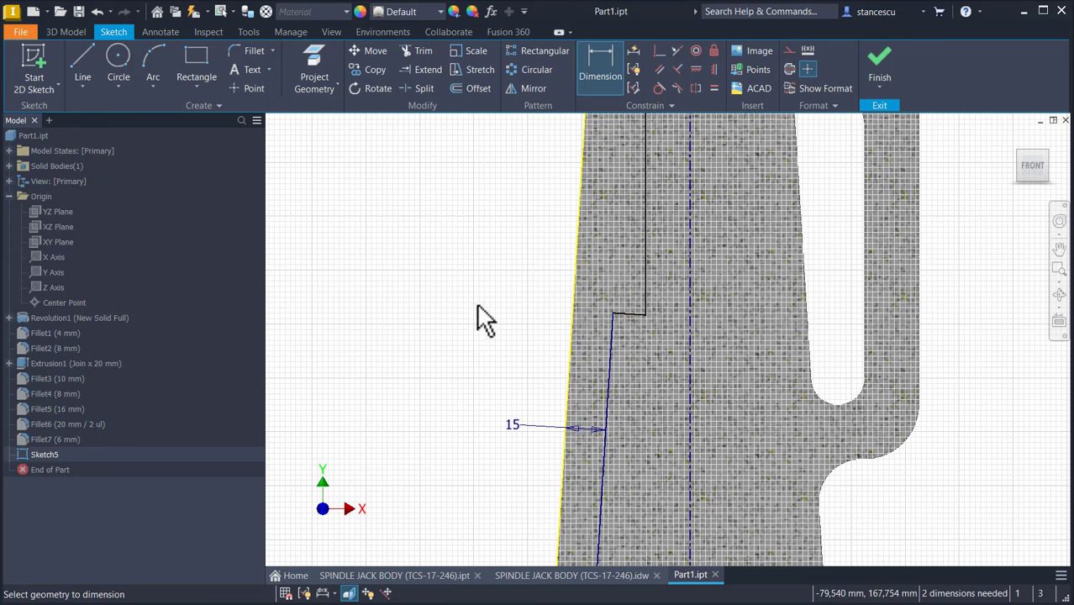
key(Escape)
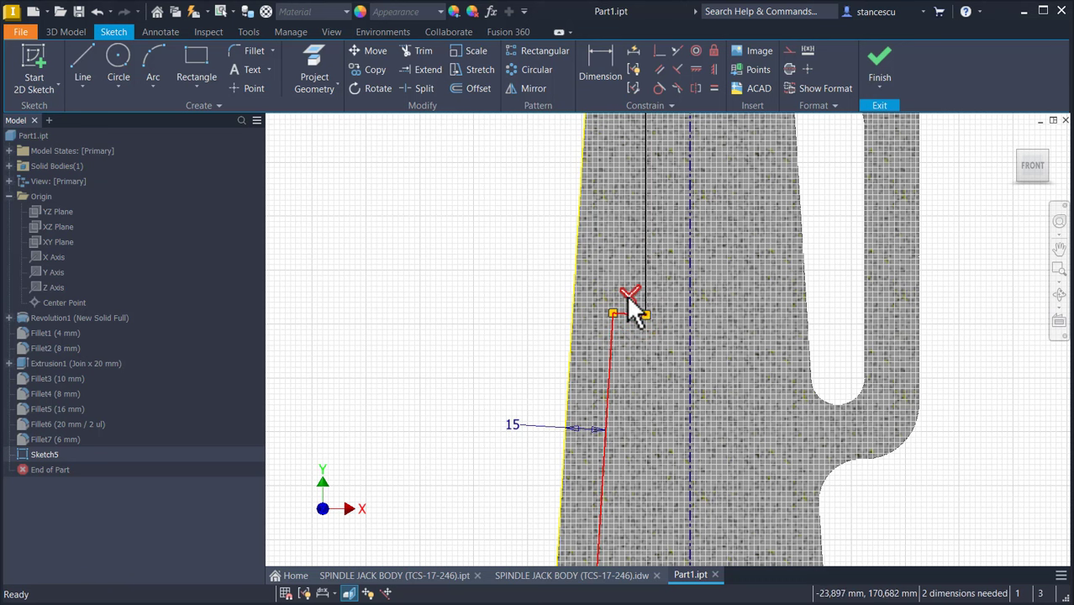
Replace the stray constraint with a horizontal step line and round its corner at 4 mm.
click(627, 296)
key(Delete)
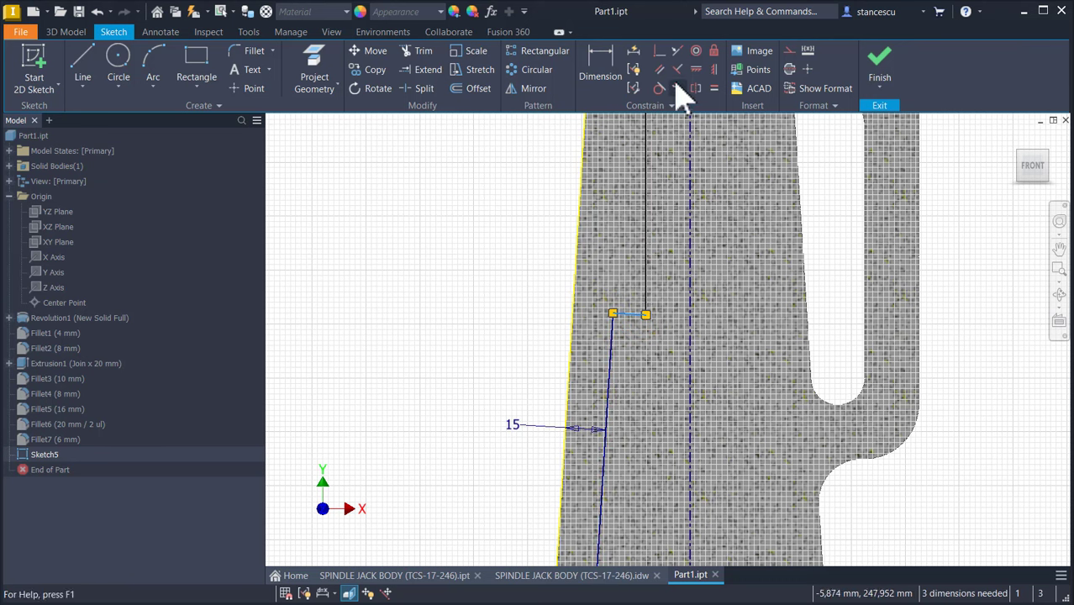
click(696, 68)
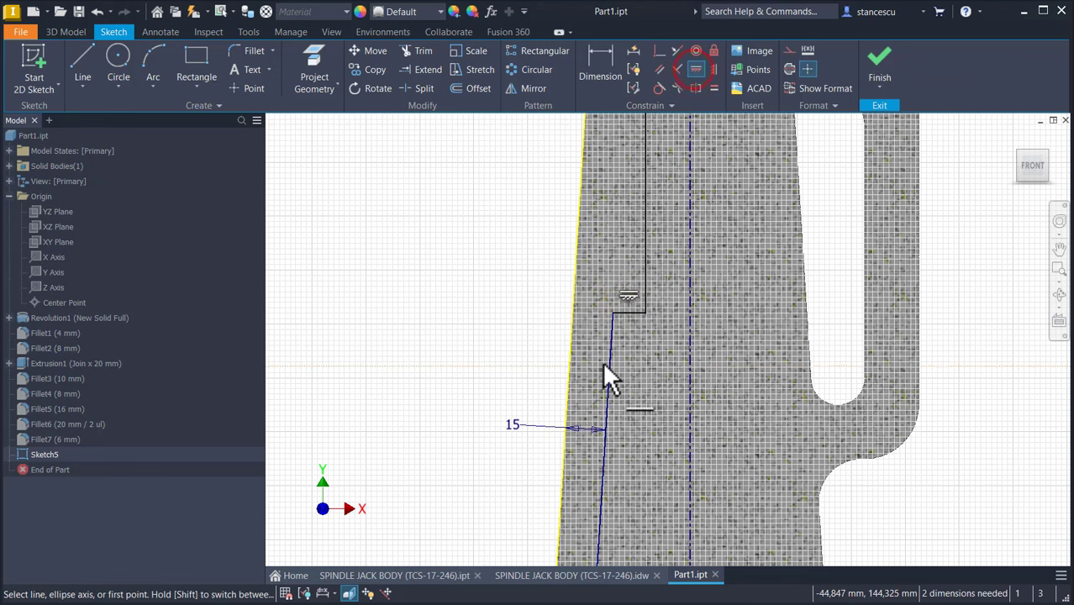
click(631, 314)
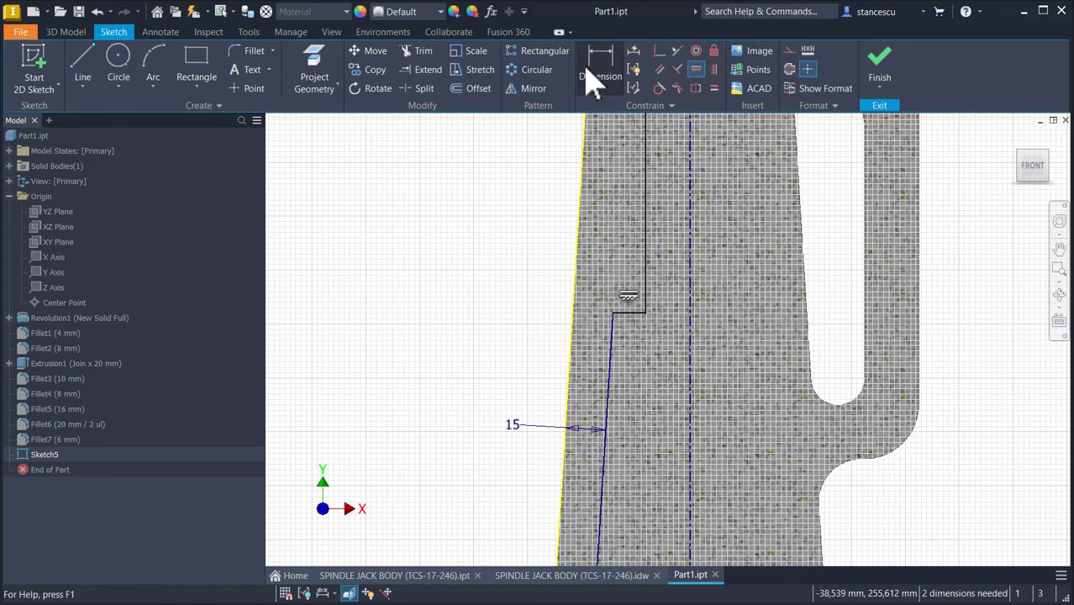
click(253, 53)
text(4)
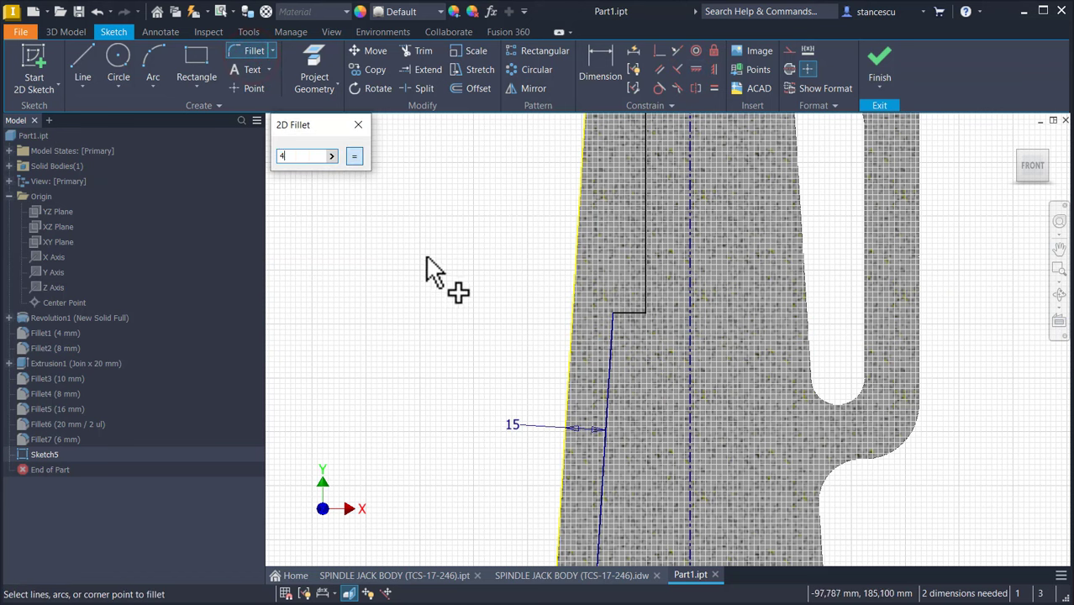
click(614, 314)
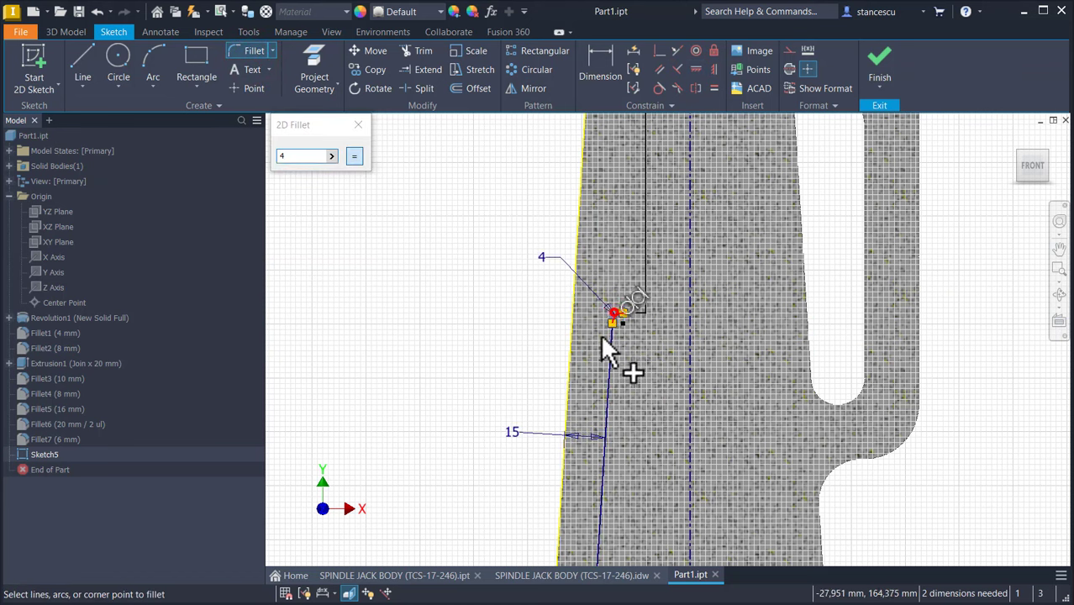
click(645, 267)
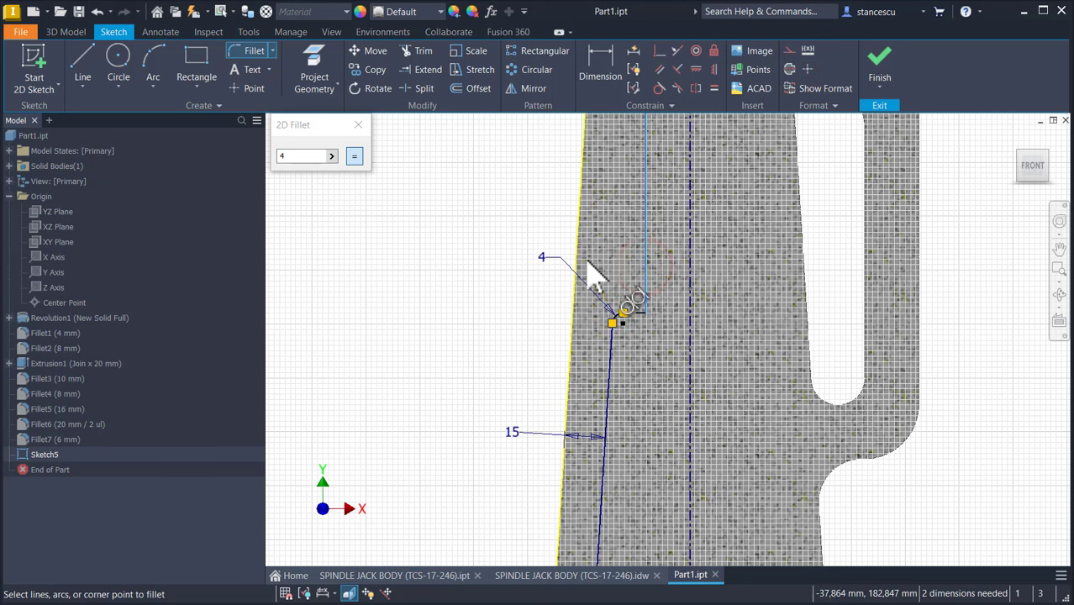
Dimension the upper bore to Ø30 about the centerline.
key(d)
click(646, 266)
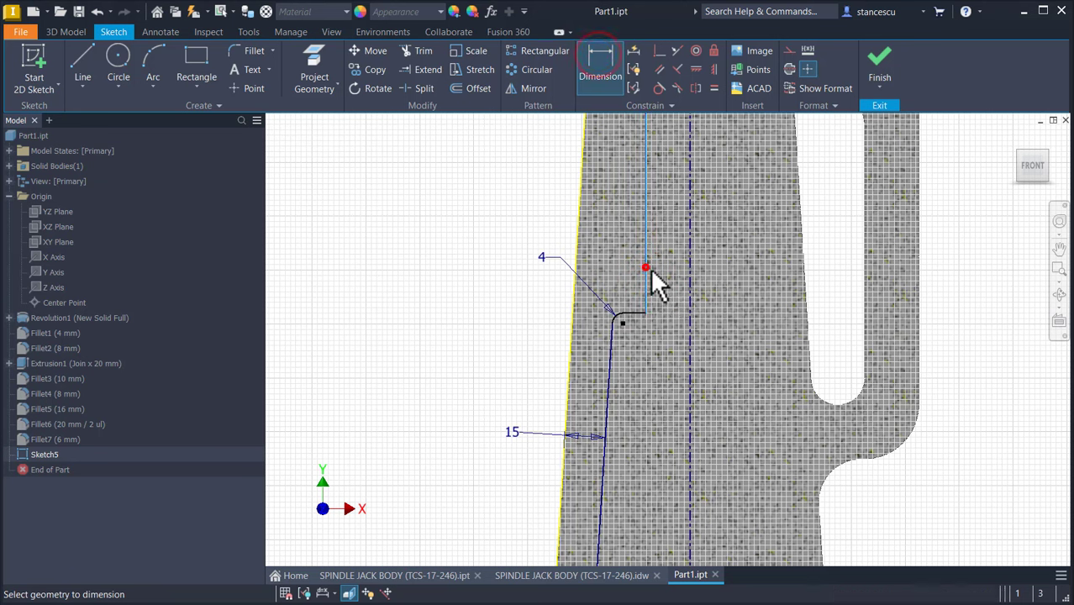
click(690, 285)
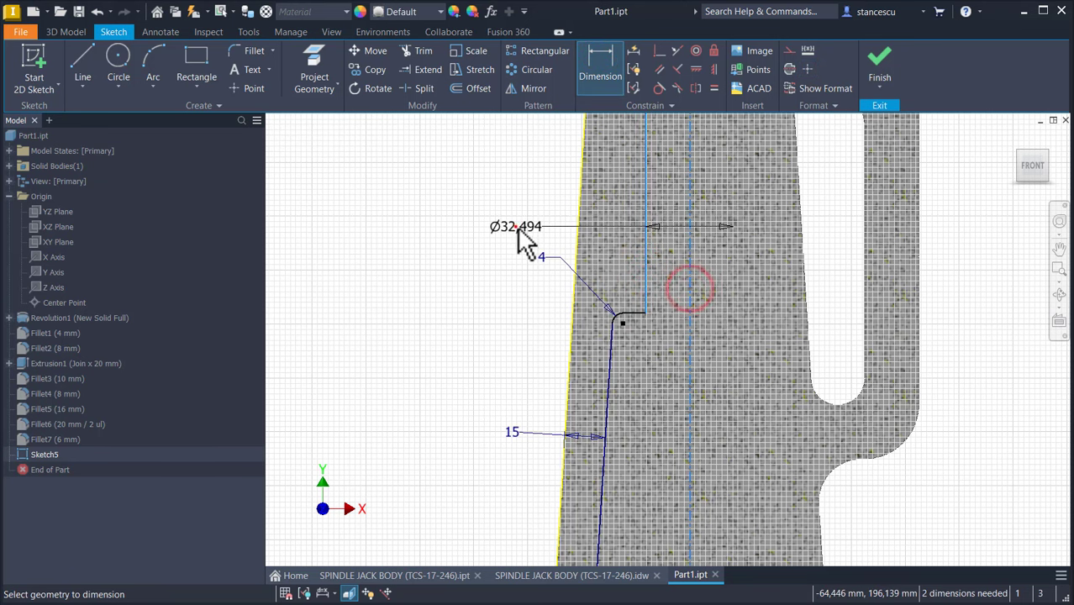
click(516, 227)
text(30)
key(Return)
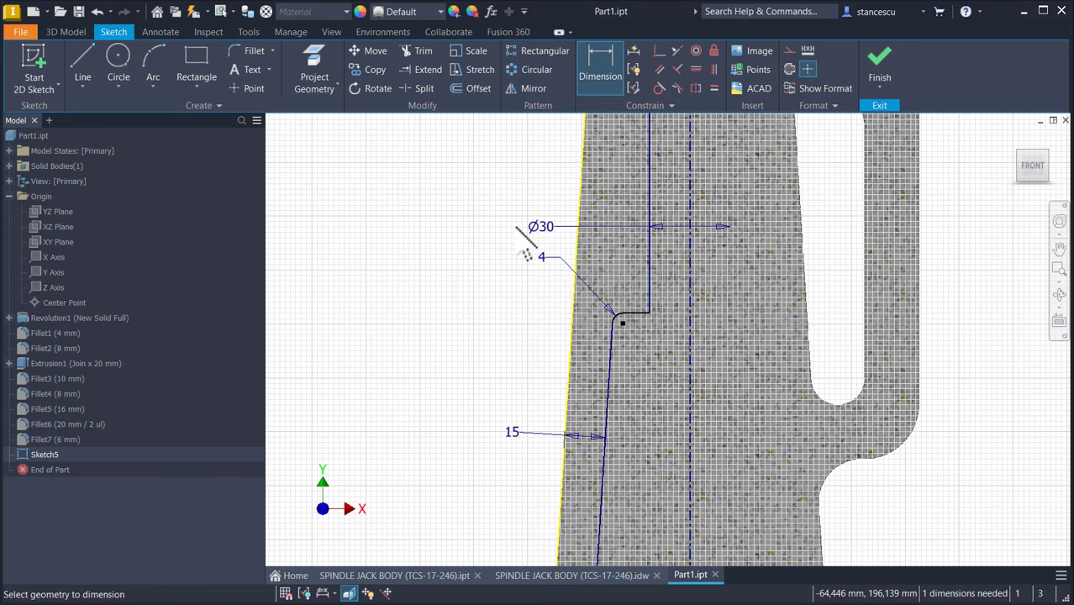
scroll(527, 244, down, 3)
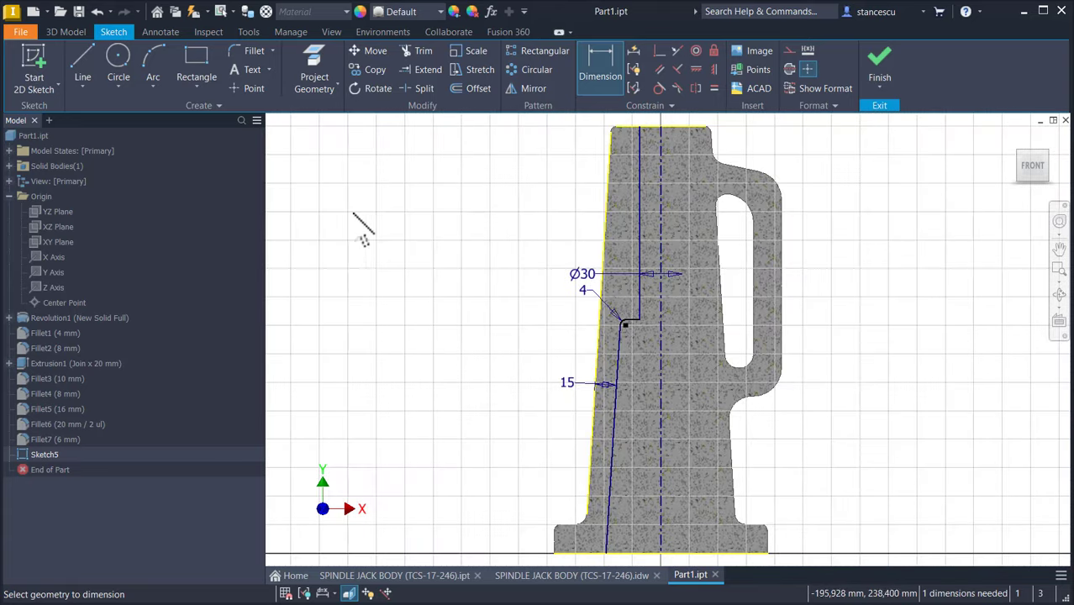
click(641, 207)
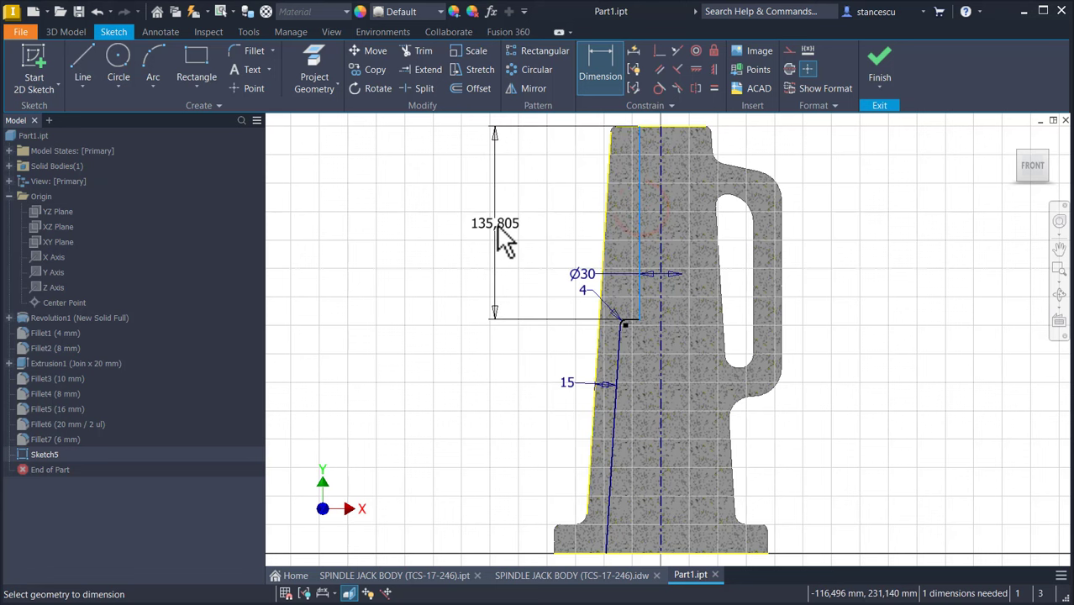
Dimension the vertical bore line as the parameter THL=100, giving a 100 mm depth.
click(496, 224)
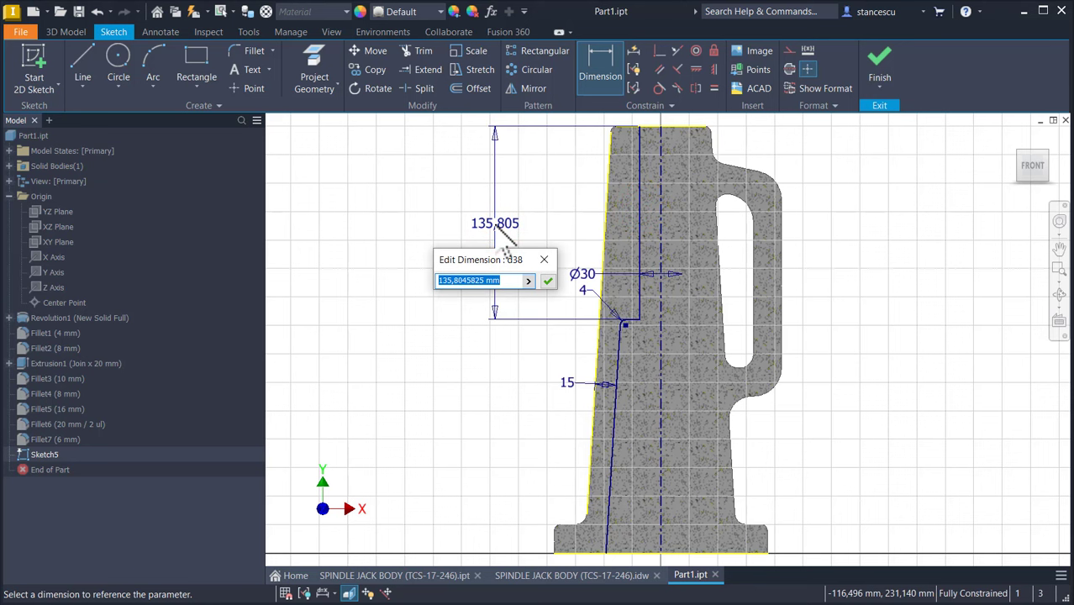
text(TH)
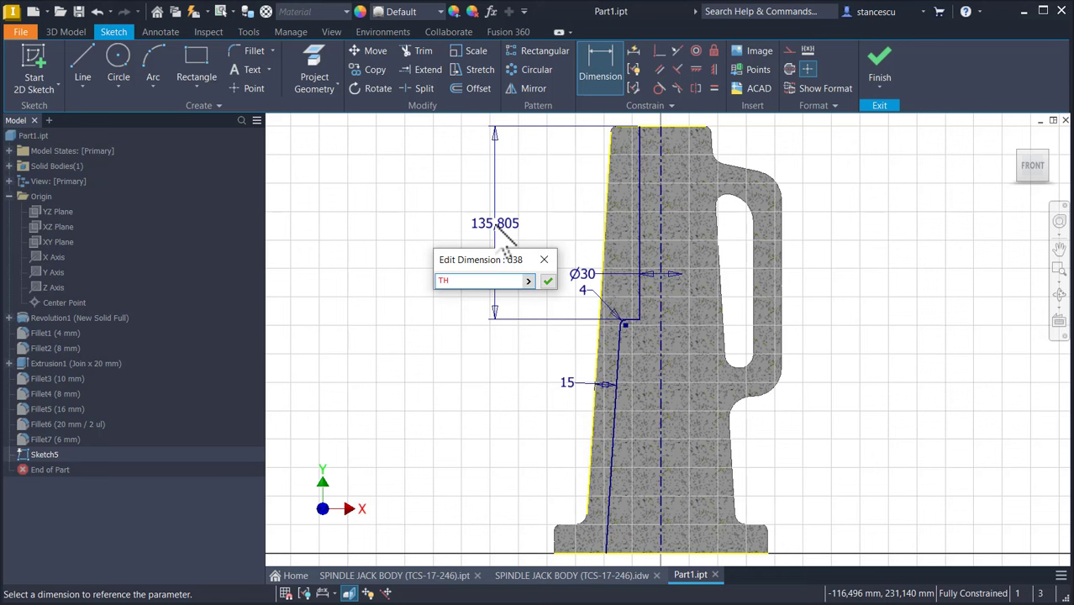
text(L=)
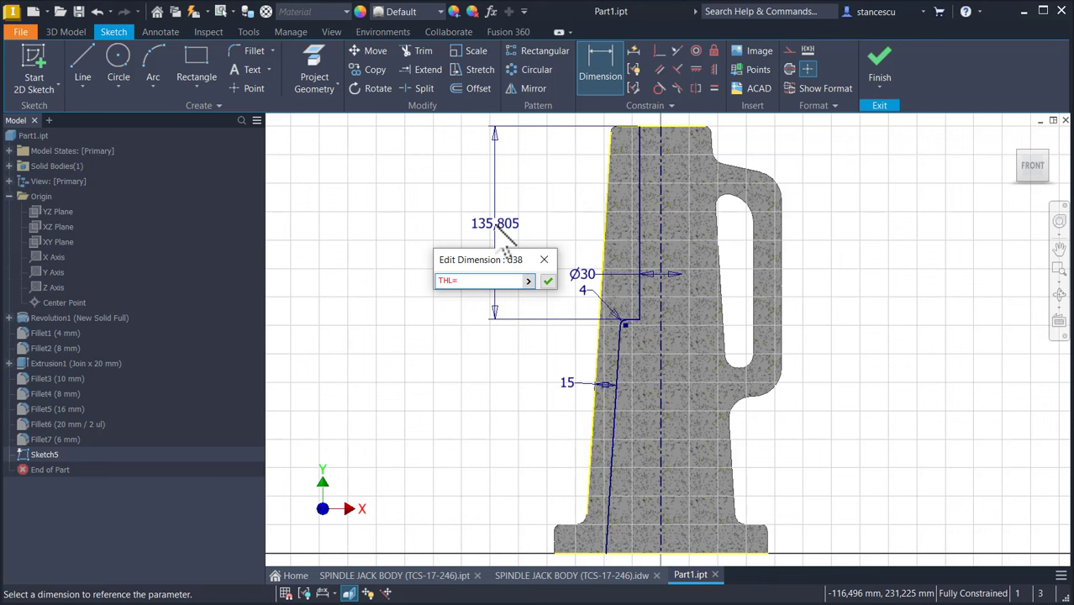
text(00)
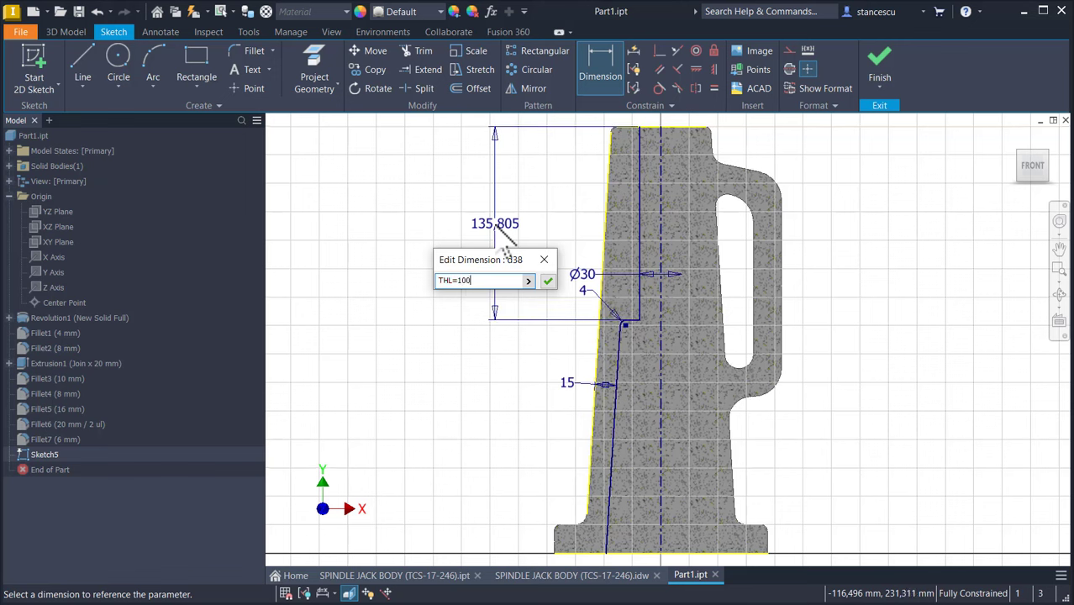
key(Return)
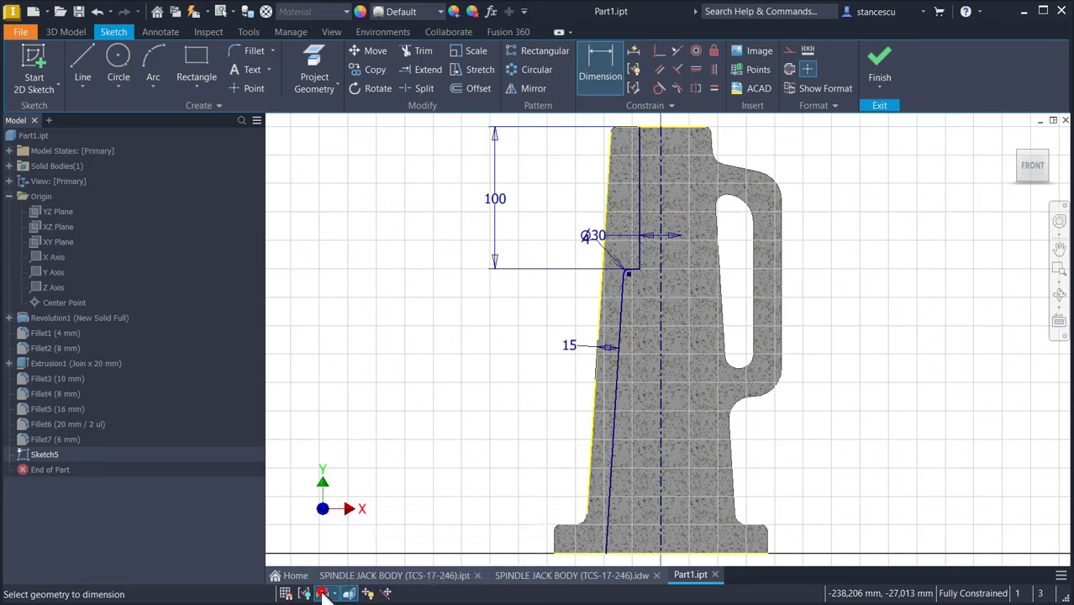
Show sketch dimensions as expressions and drag the 4 mm d36 label lower.
click(324, 593)
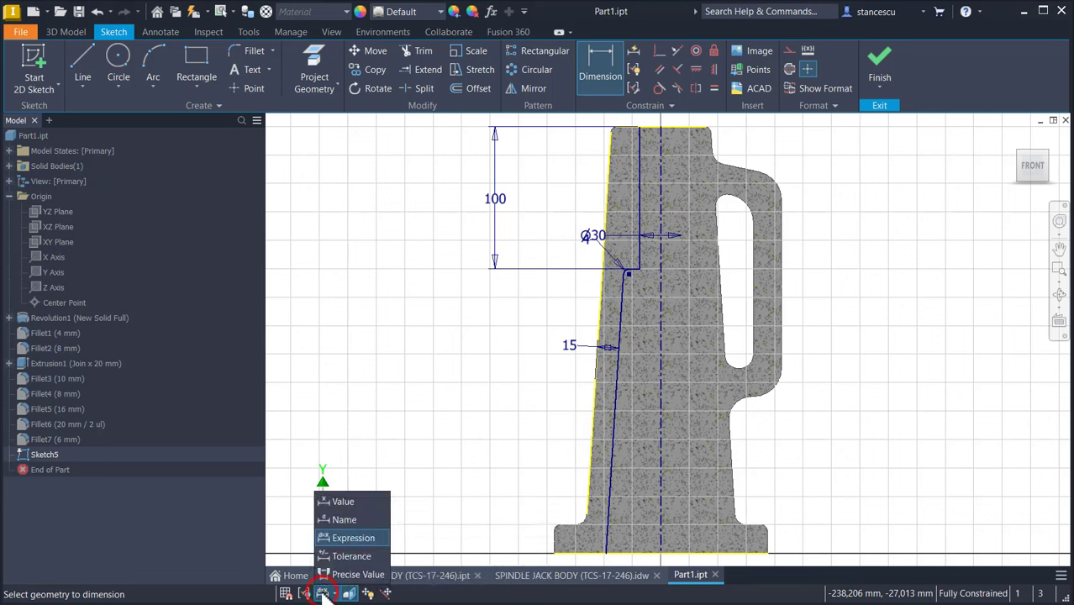
click(344, 540)
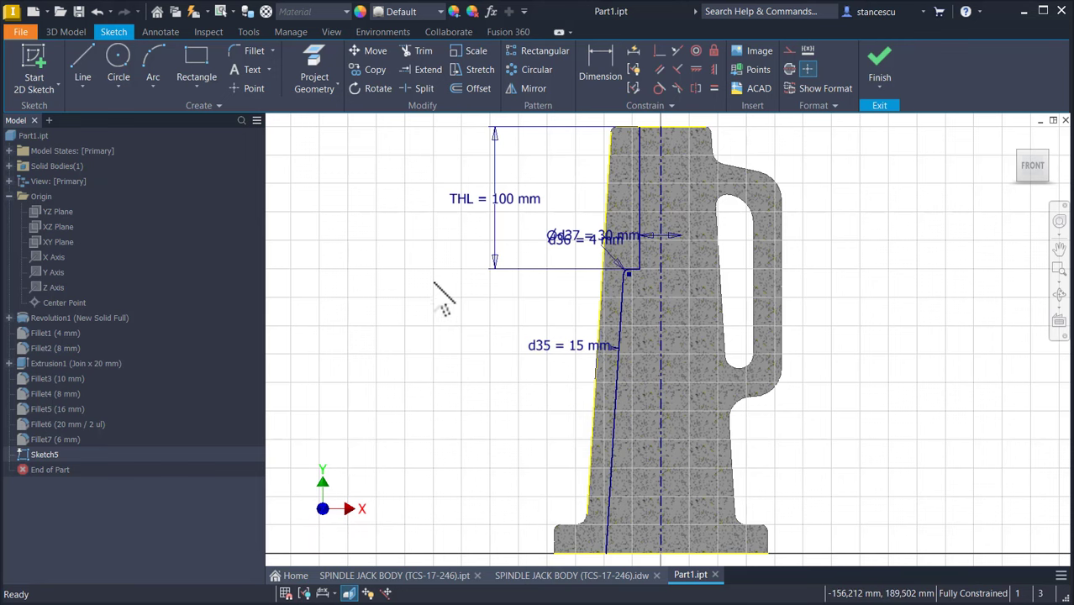
scroll(579, 257, up, 3)
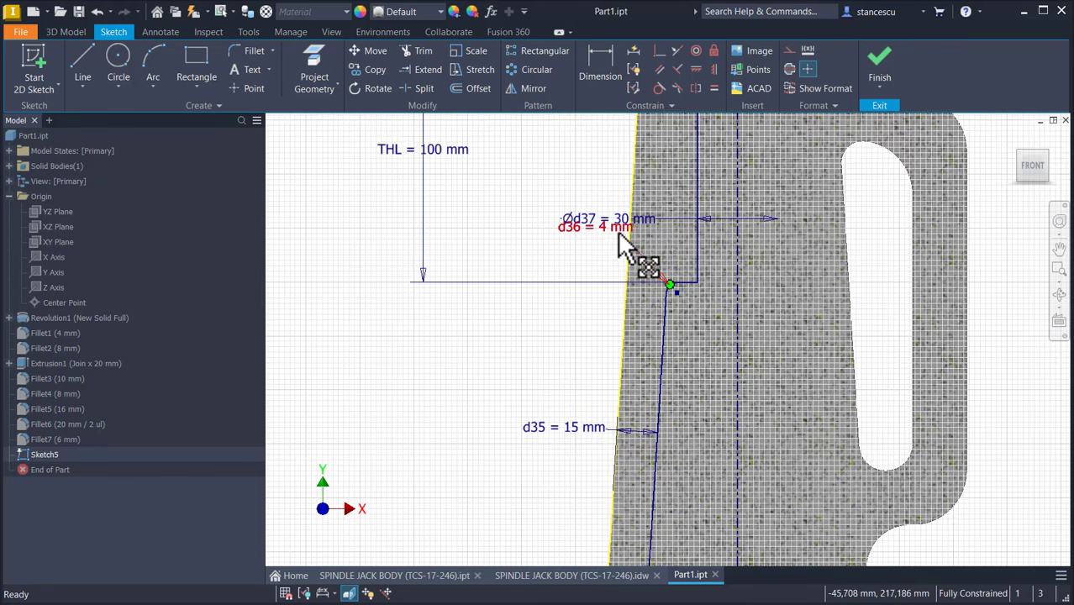
drag(621, 236, 609, 259)
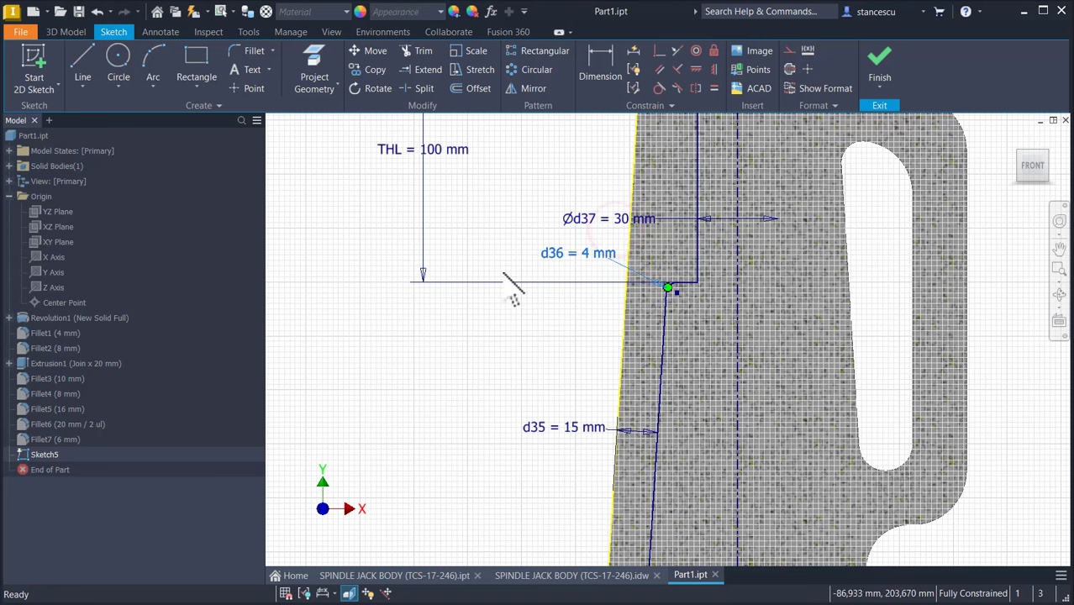
middle_drag(440, 238, 497, 367)
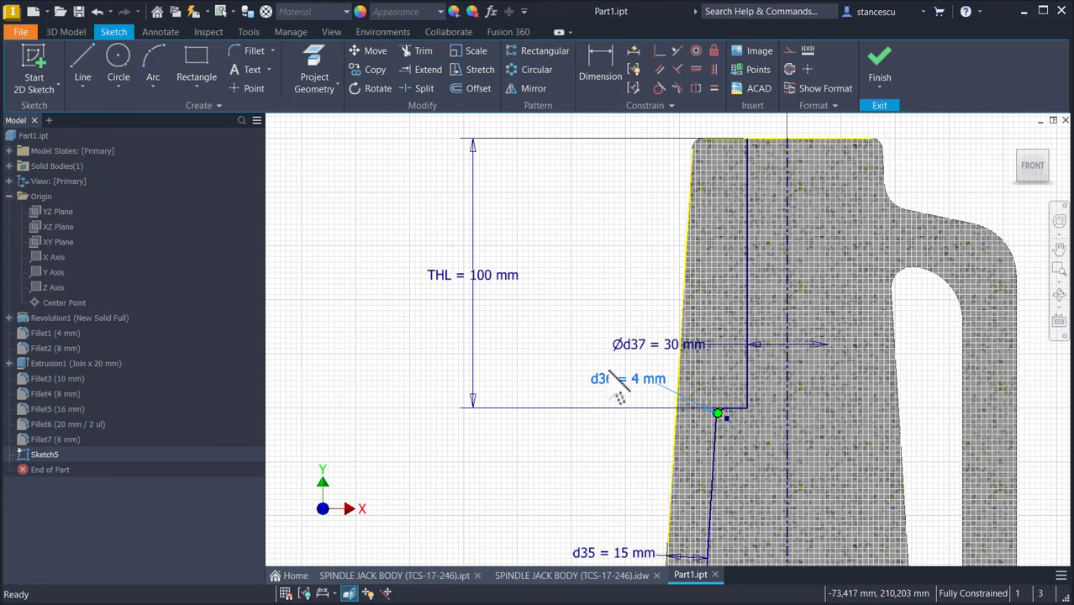
click(576, 268)
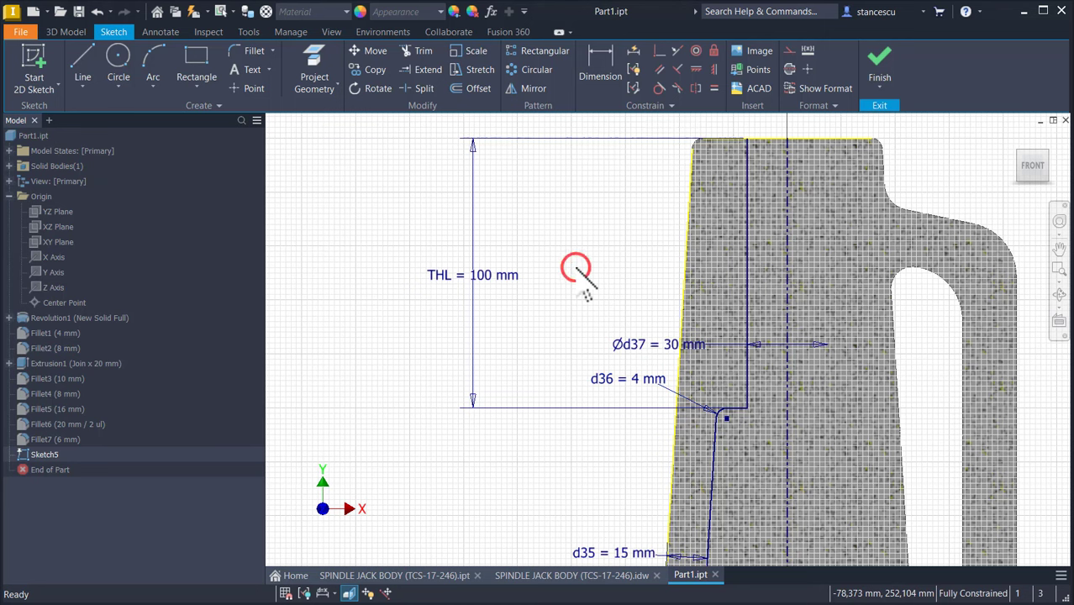
Switch dimension display back to plain values and finish Sketch5.
click(323, 594)
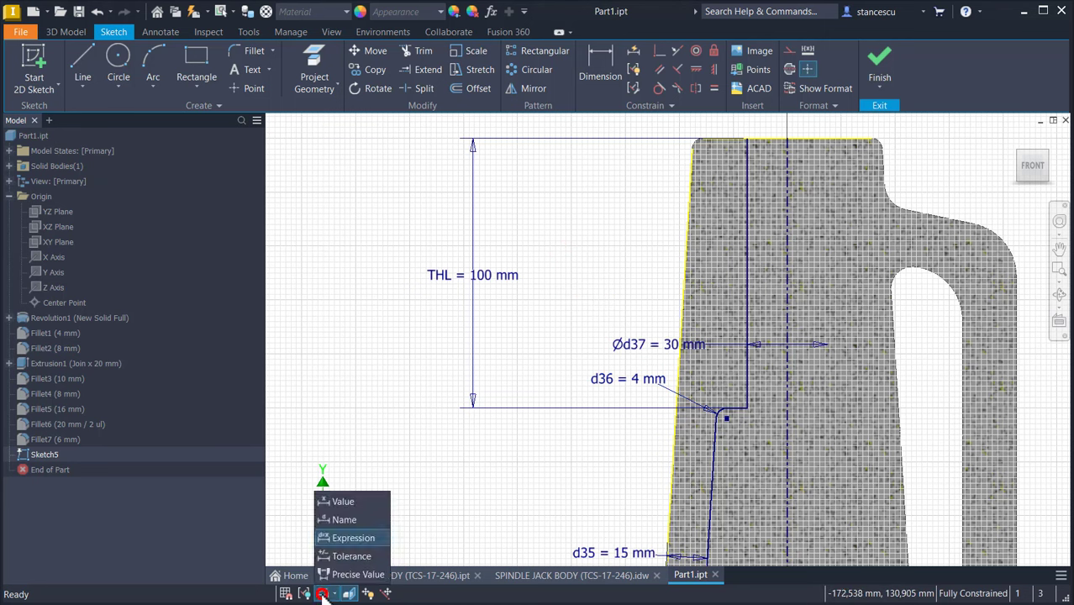
click(352, 501)
middle_click(367, 371)
middle_click(367, 371)
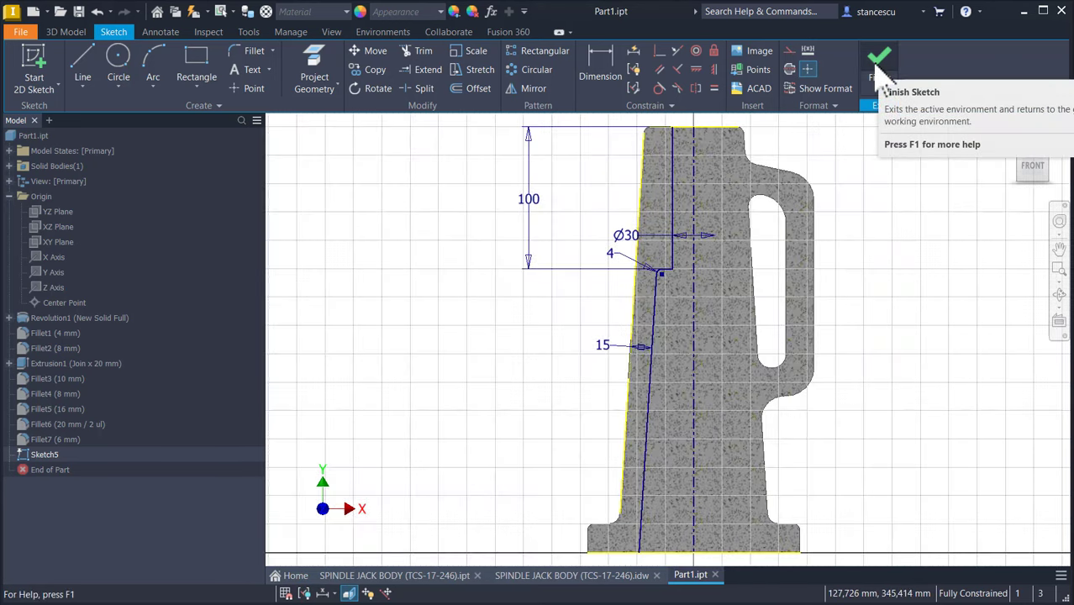
click(877, 67)
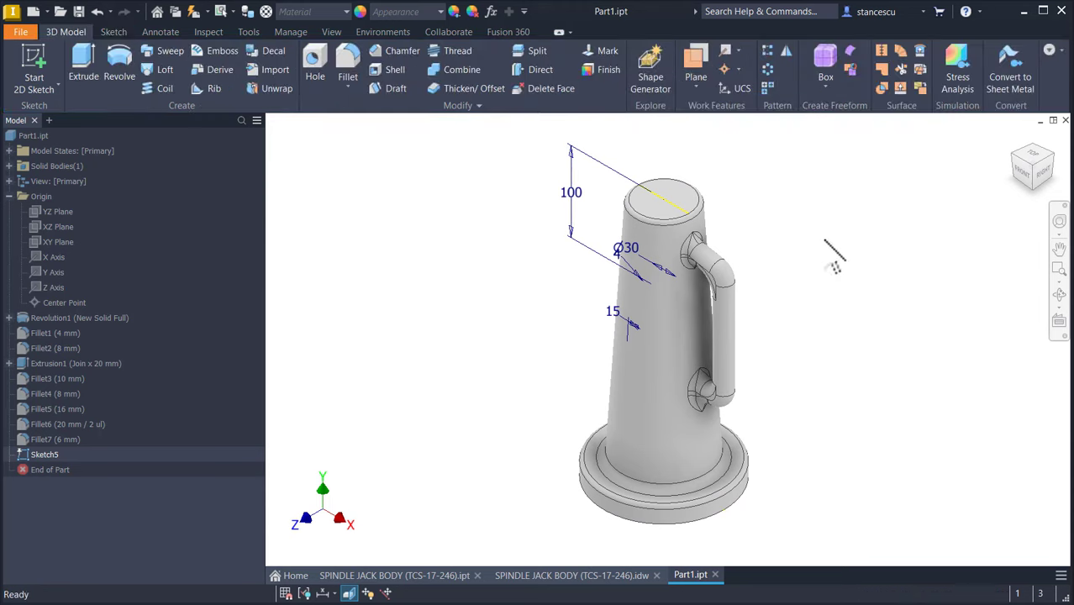
Revolve Sketch5's profile as a flipped cut to hollow the bore, then go to Home view.
click(119, 61)
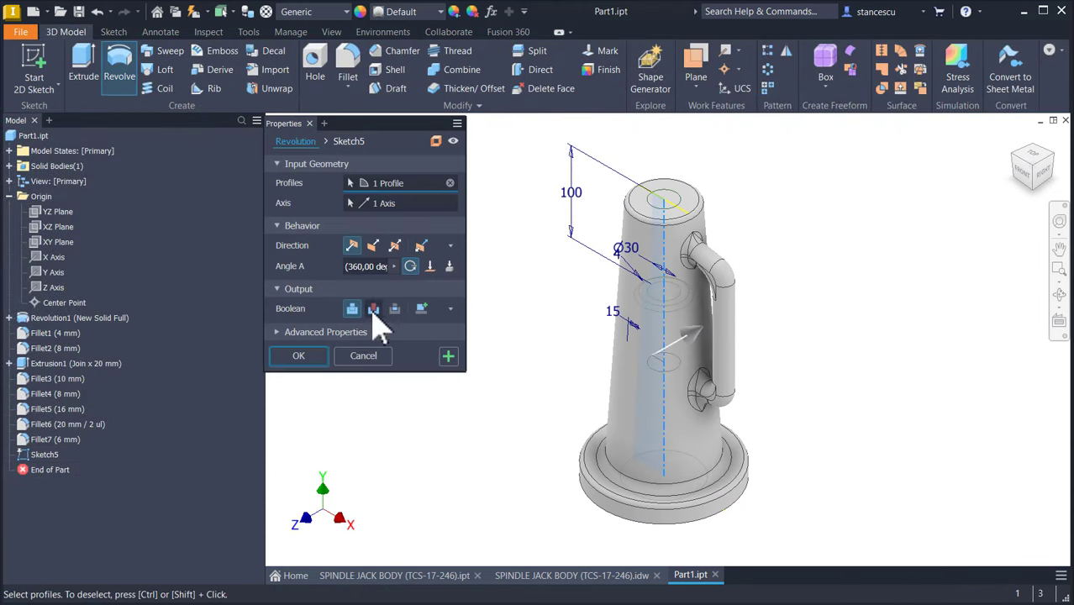
click(373, 308)
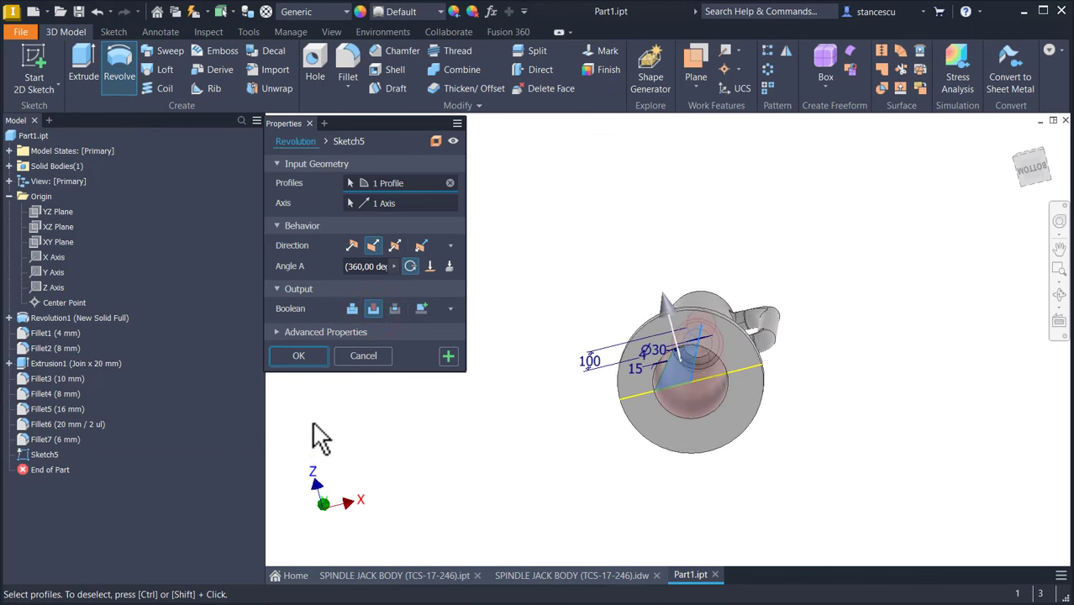
click(300, 356)
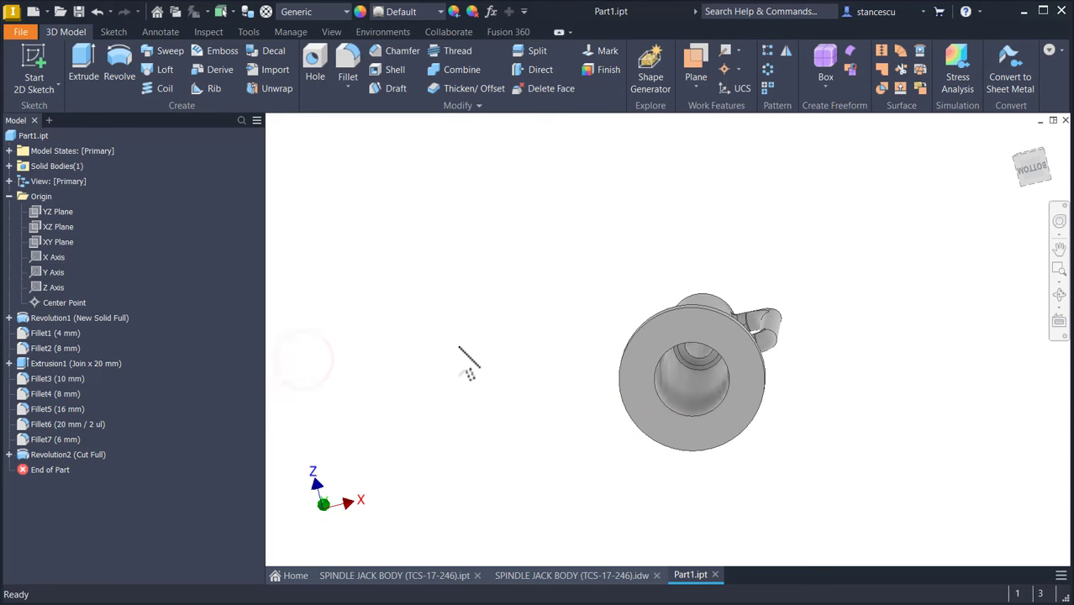
key(F6)
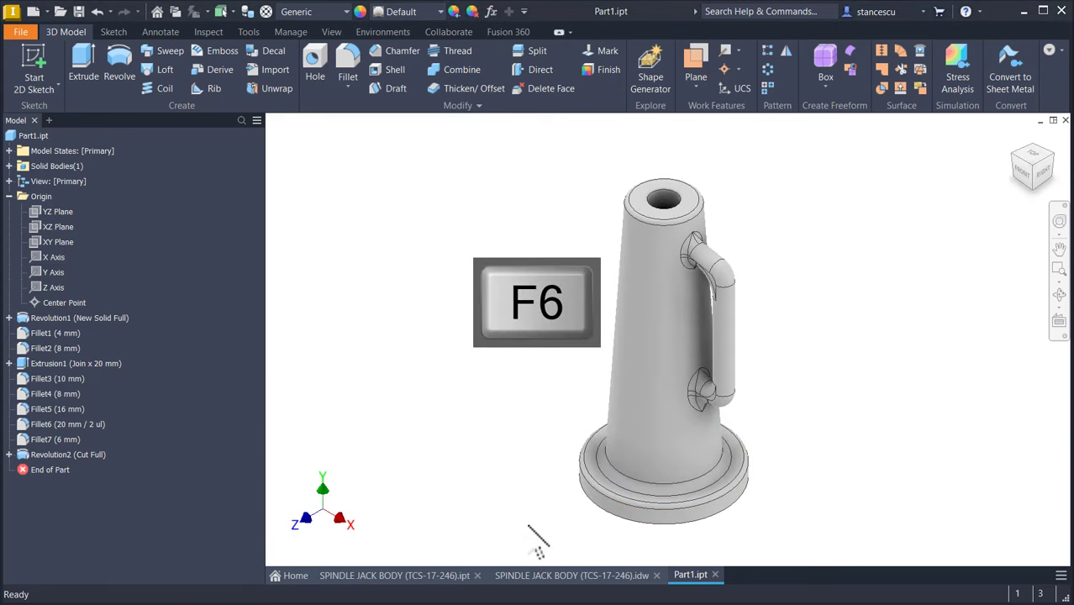
In the drawing, drag the small 4 dimension onto the section's top corner.
click(535, 574)
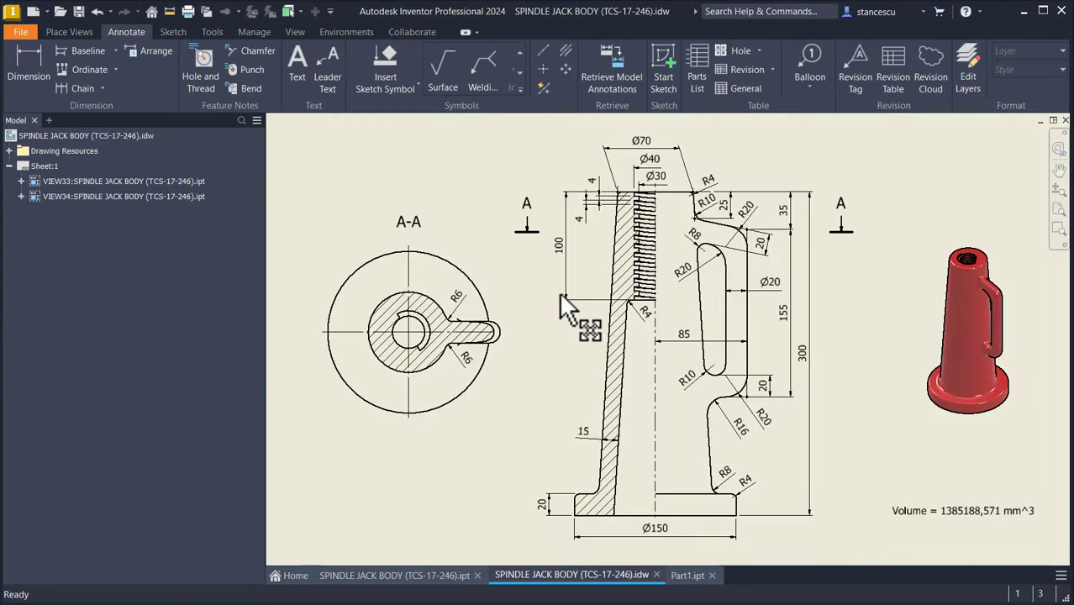
scroll(561, 290, up, 3)
mouse_move(611, 293)
middle_down()
mouse_move(521, 400)
mouse_move(518, 422)
middle_up()
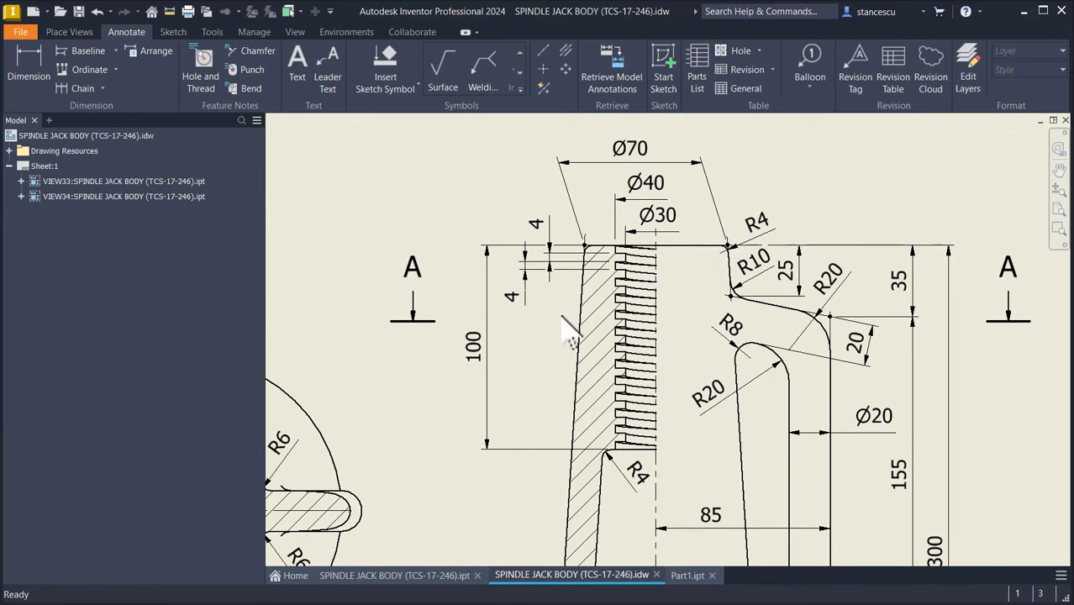
click(607, 266)
drag(609, 267, 616, 249)
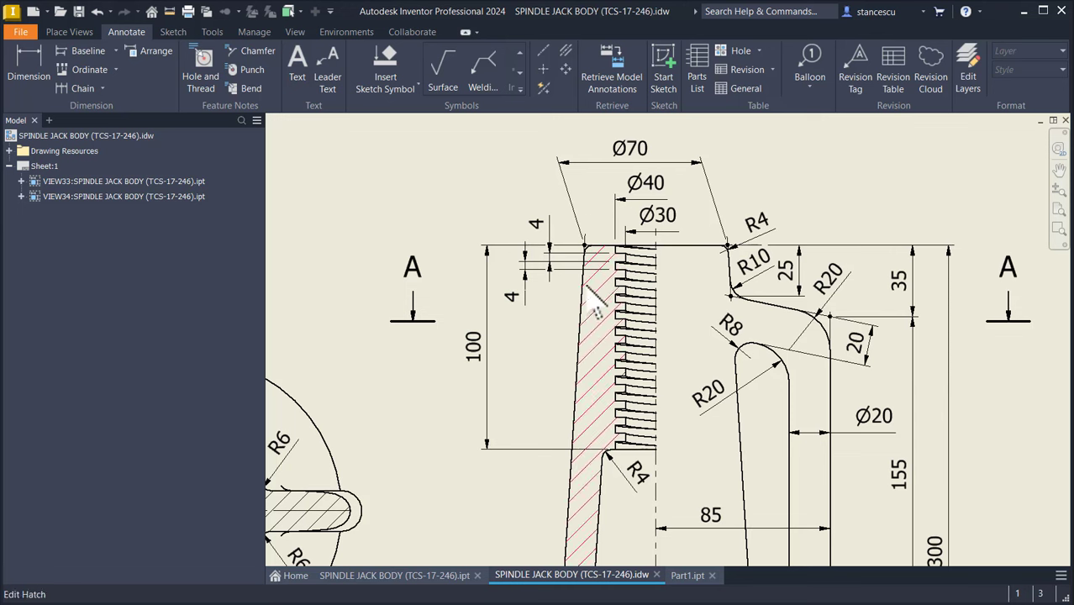
Check the upper 4 dimension and section view, then return to Part1.ipt.
click(580, 267)
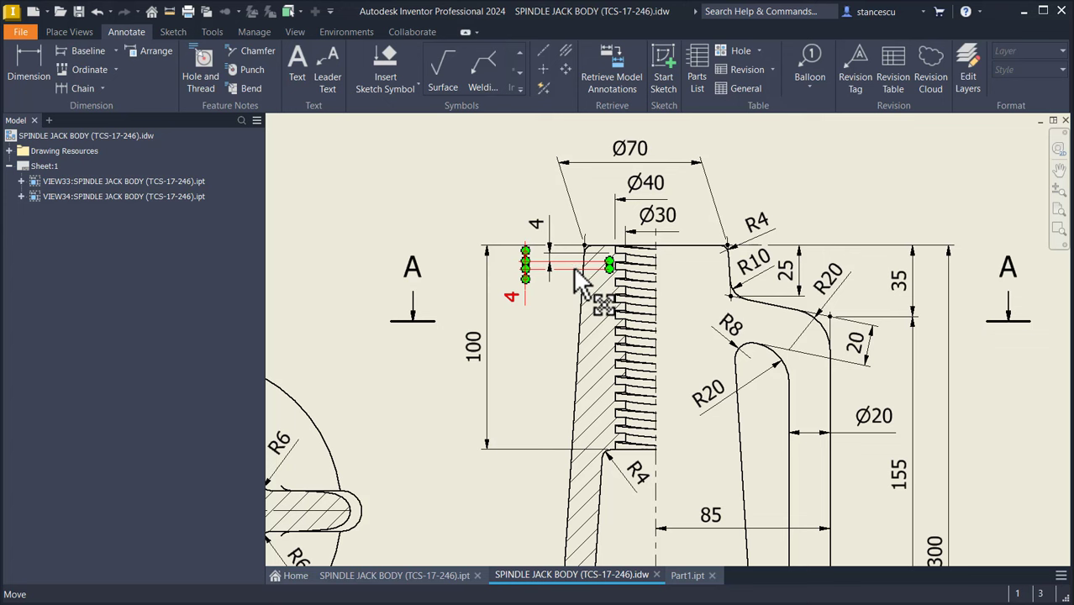
click(562, 320)
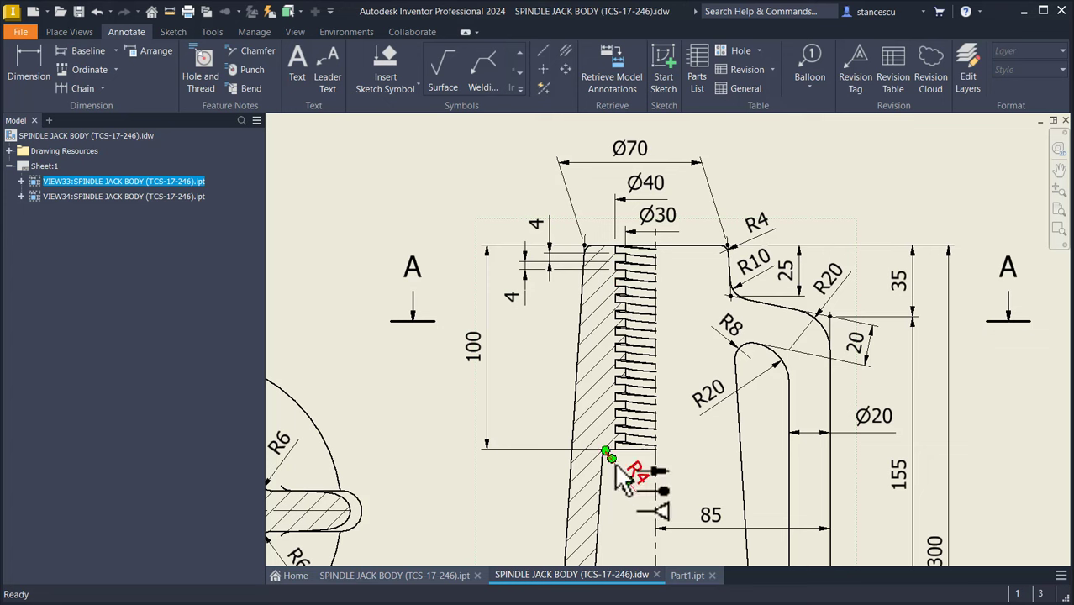
click(532, 349)
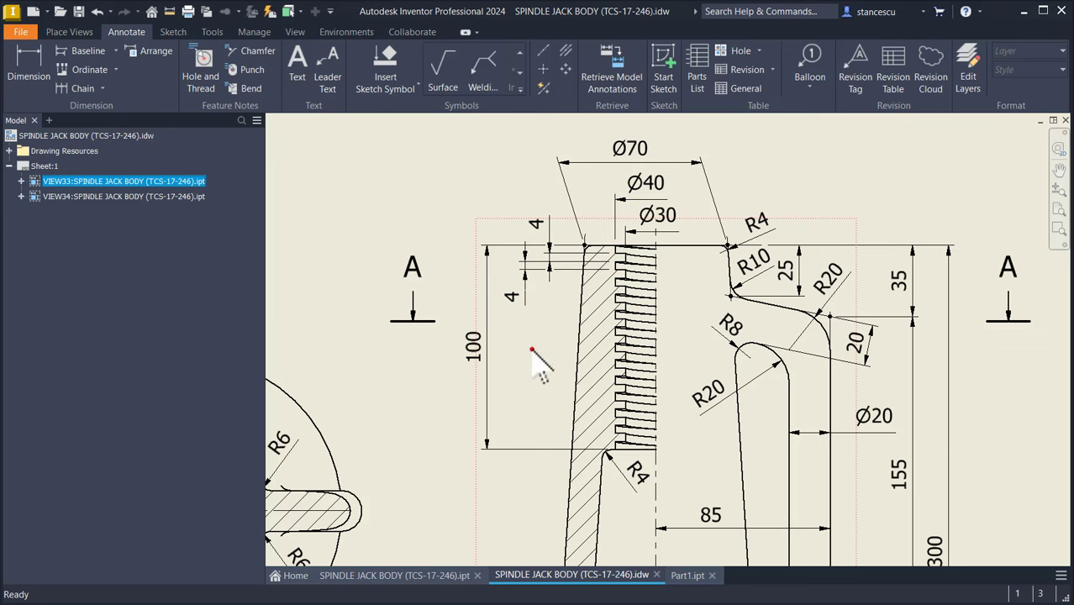
click(450, 392)
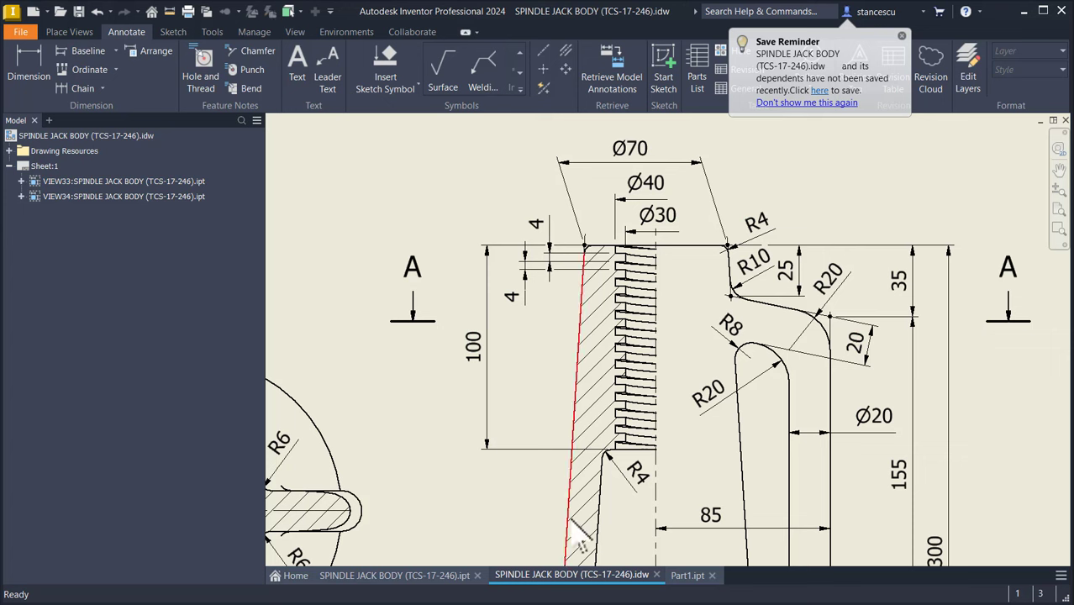
click(684, 576)
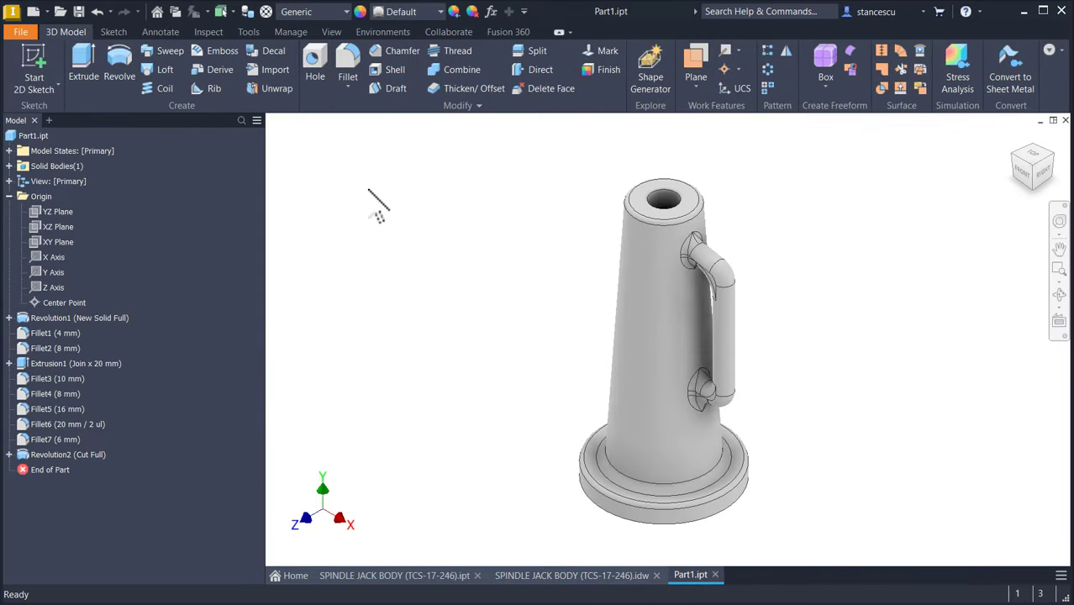
Start a sketch on the XY plane, slice the part, and project the bore's vertical edge.
click(50, 242)
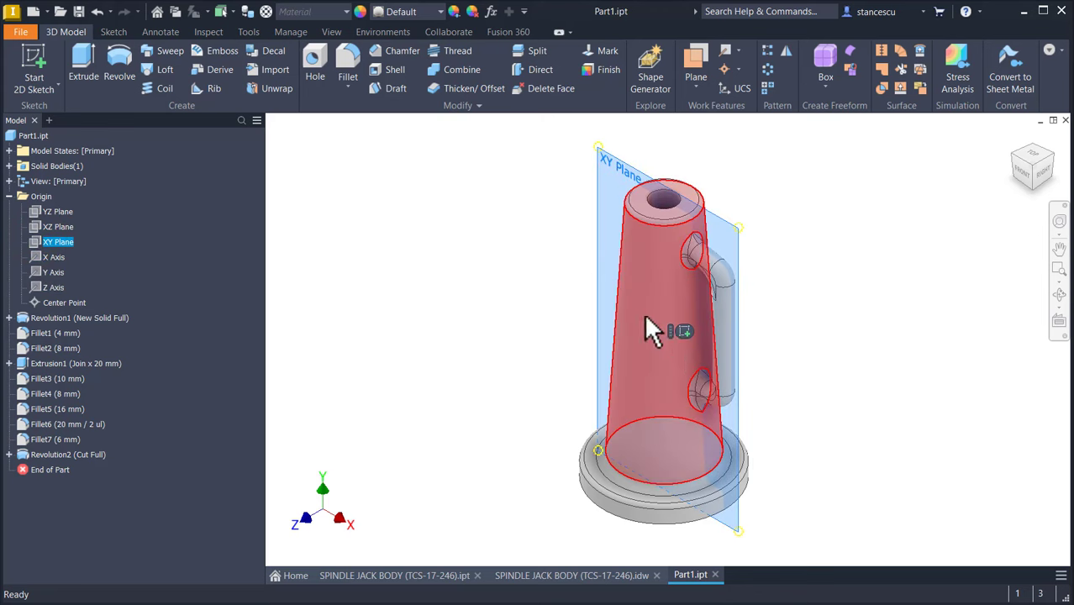
click(684, 332)
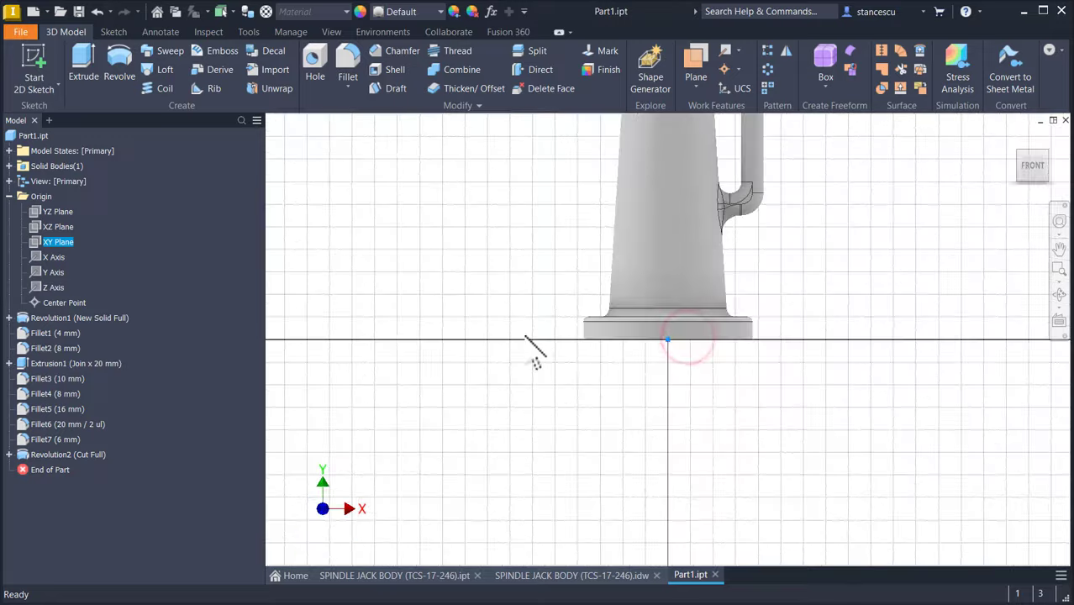
key(F7)
mouse_move(577, 285)
middle_down()
mouse_move(580, 389)
mouse_move(611, 391)
mouse_move(594, 391)
middle_up()
scroll(580, 390, down, 2)
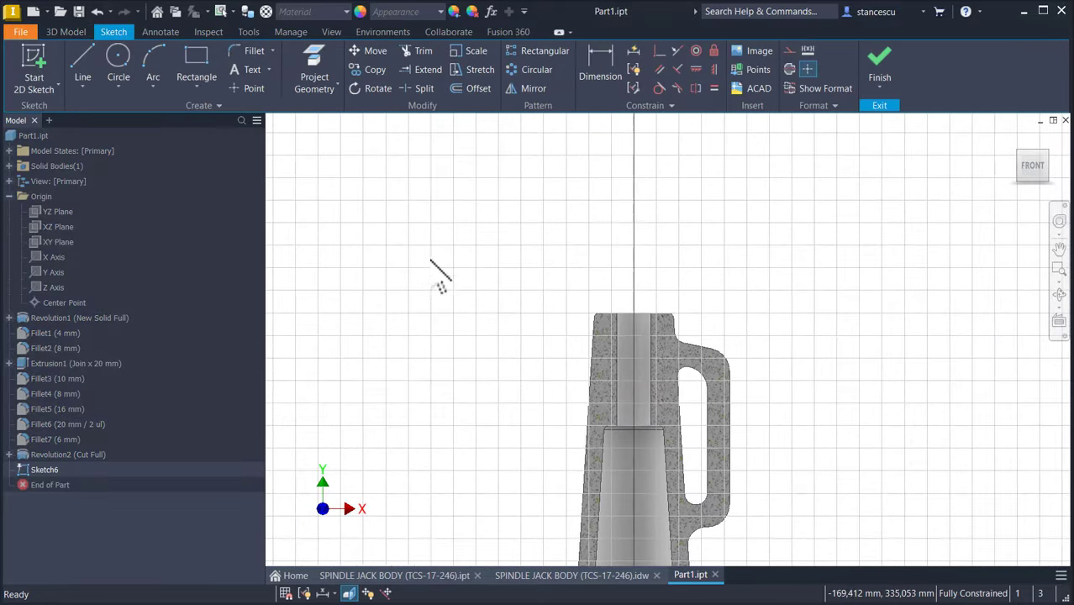
click(321, 58)
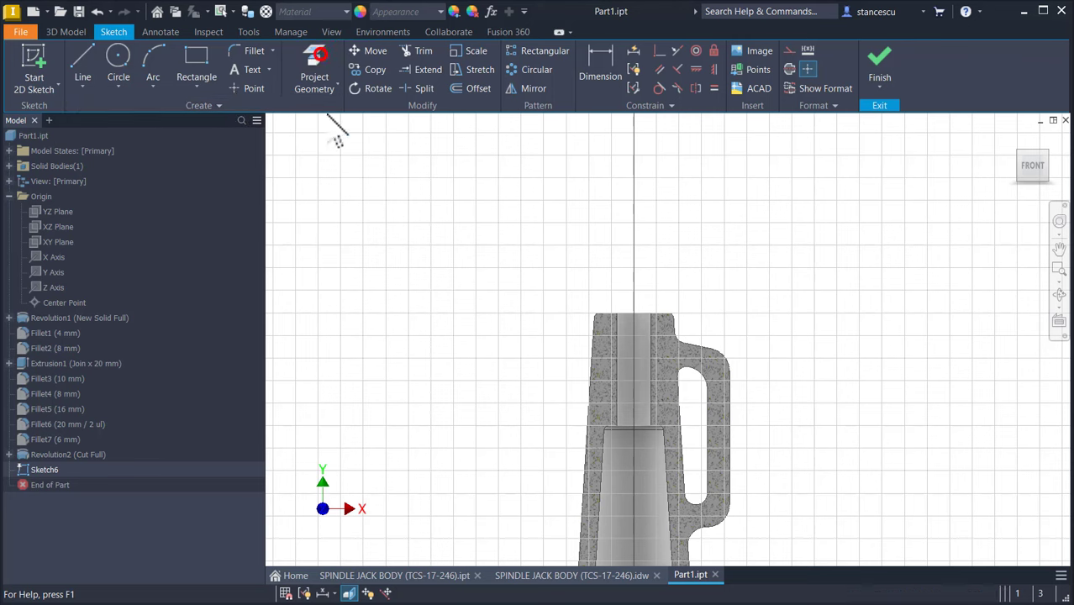
scroll(613, 216, up, 3)
middle_drag(683, 320, 632, 211)
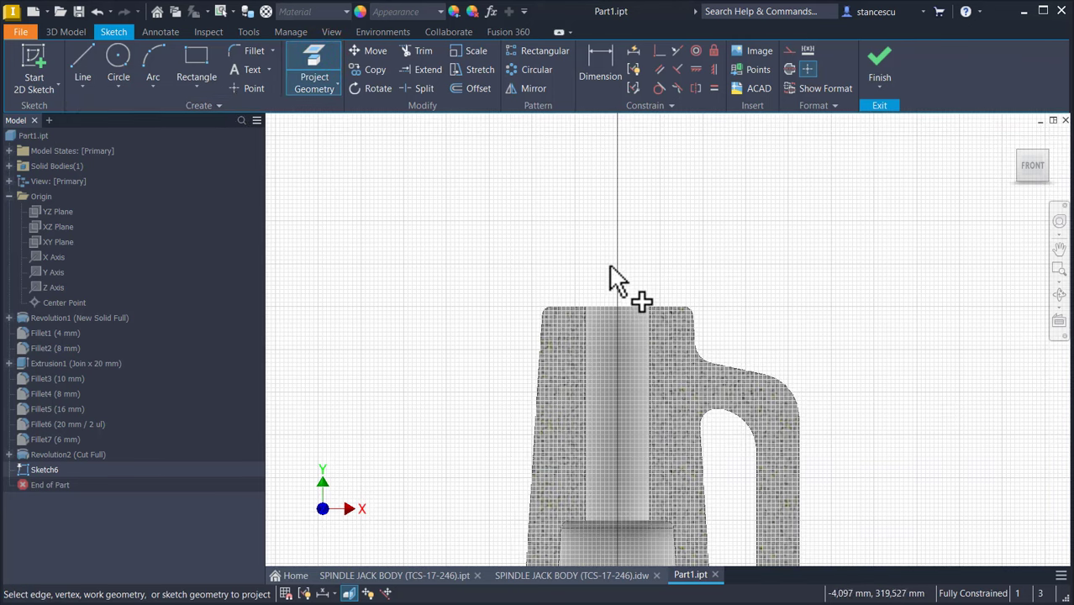
click(646, 312)
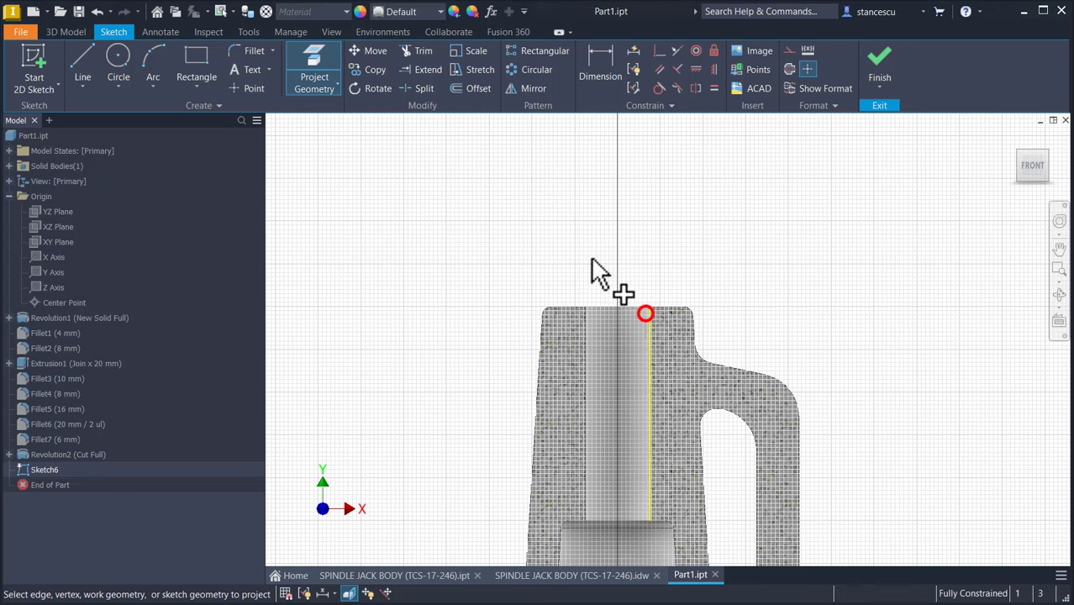
Draw a 5 × 4 mm rectangle at the projected edge's top and finish the sketch.
click(195, 60)
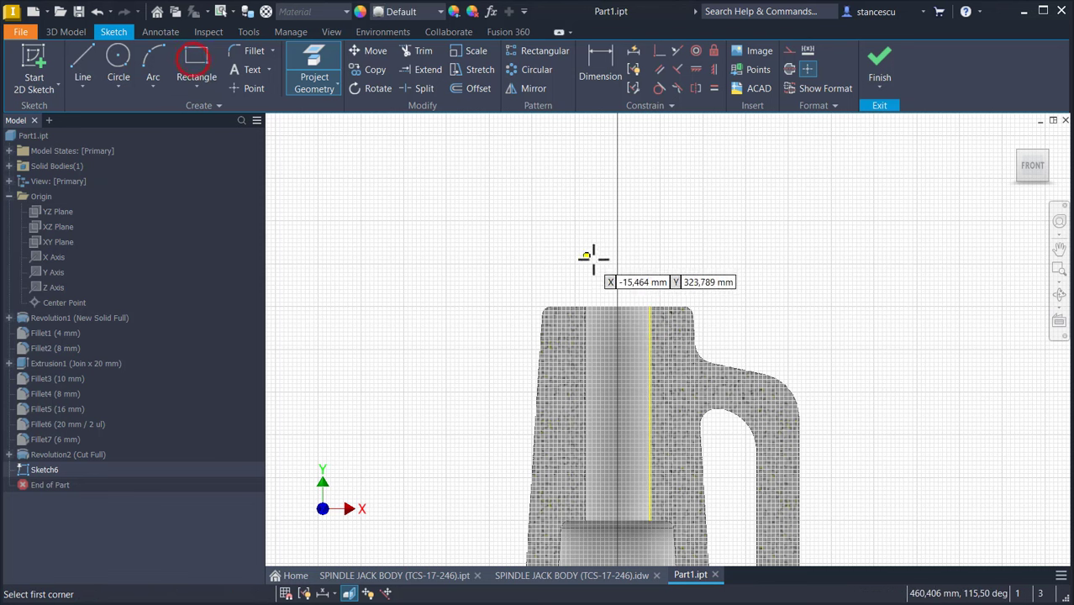
click(651, 306)
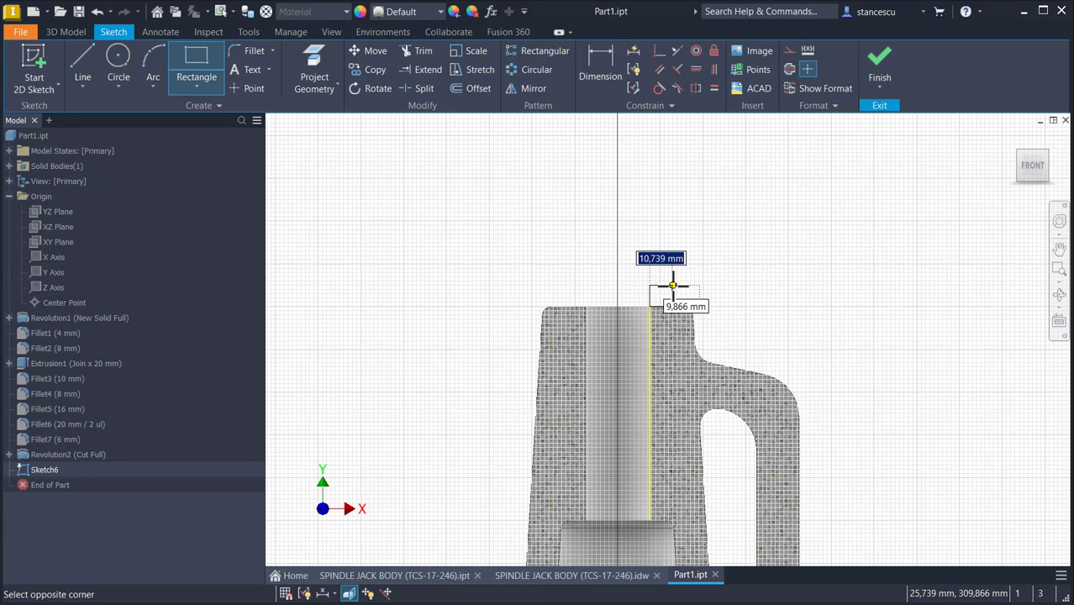
text(0-30)/2)
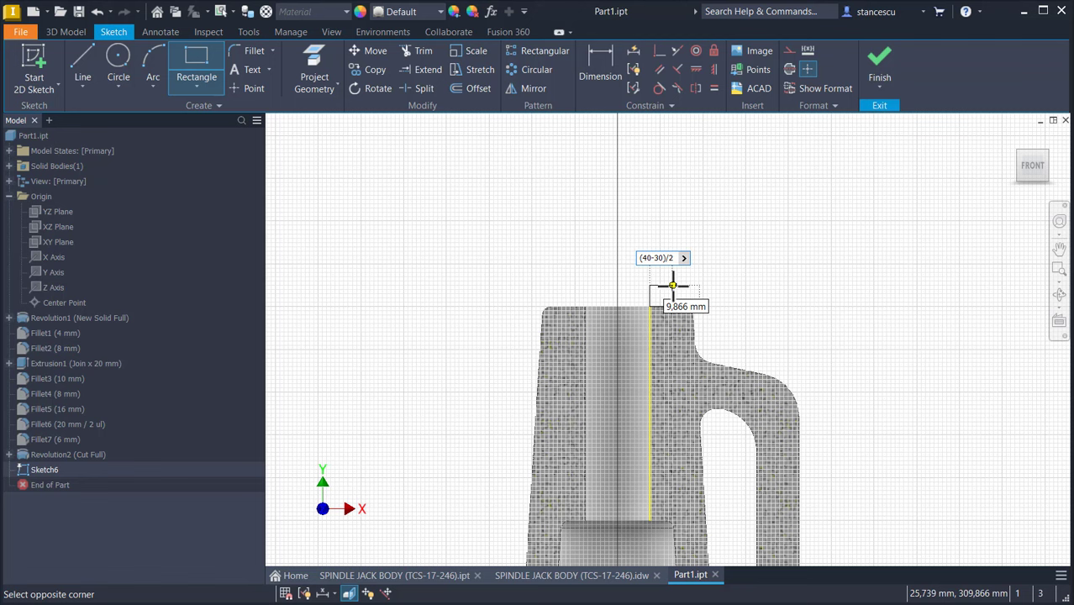
key(Tab)
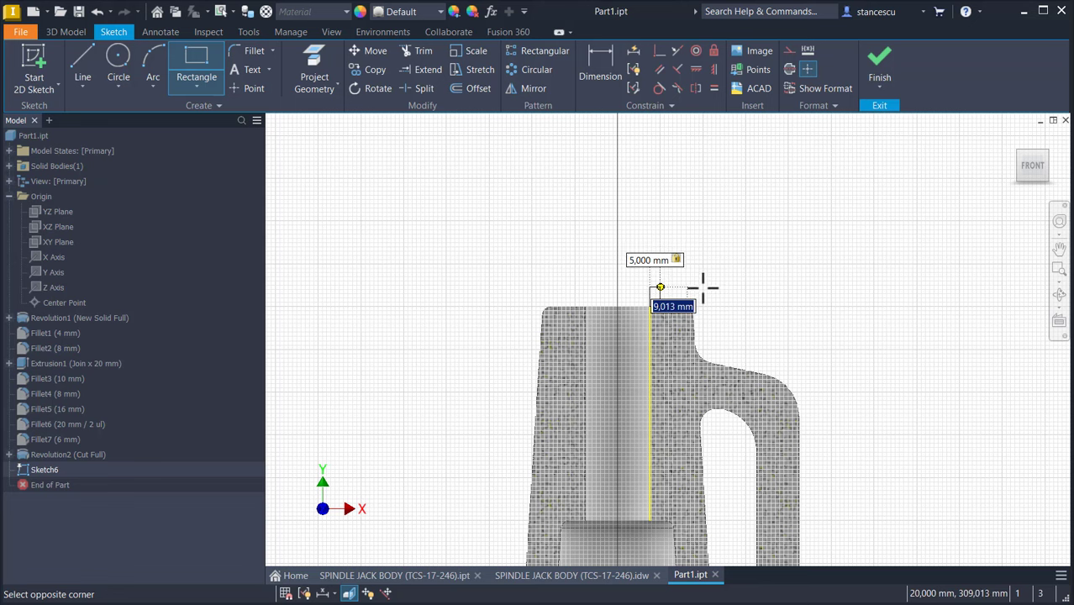
click(703, 288)
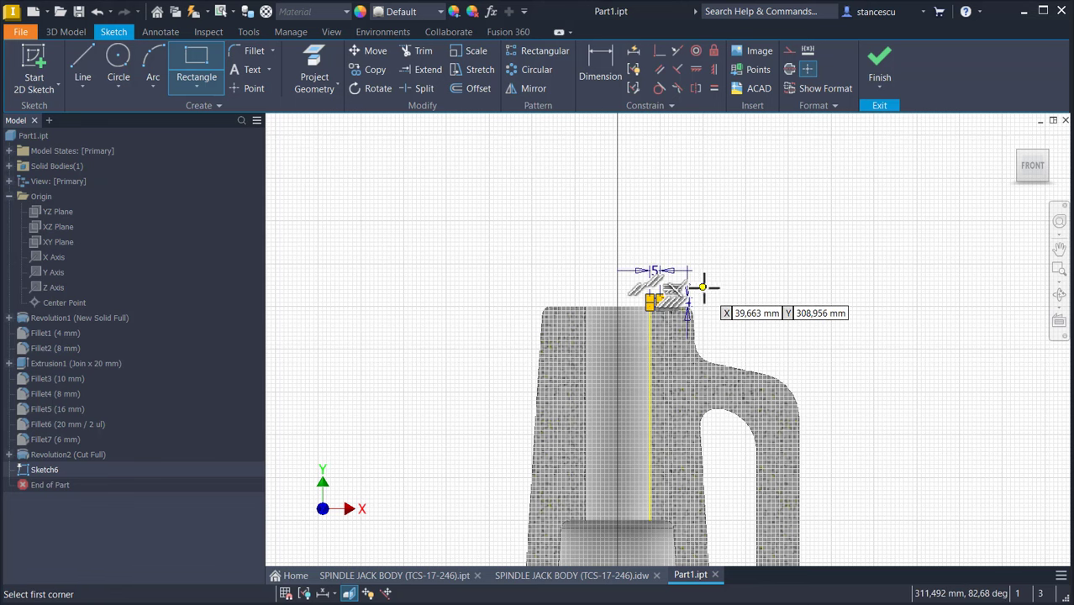
key(Escape)
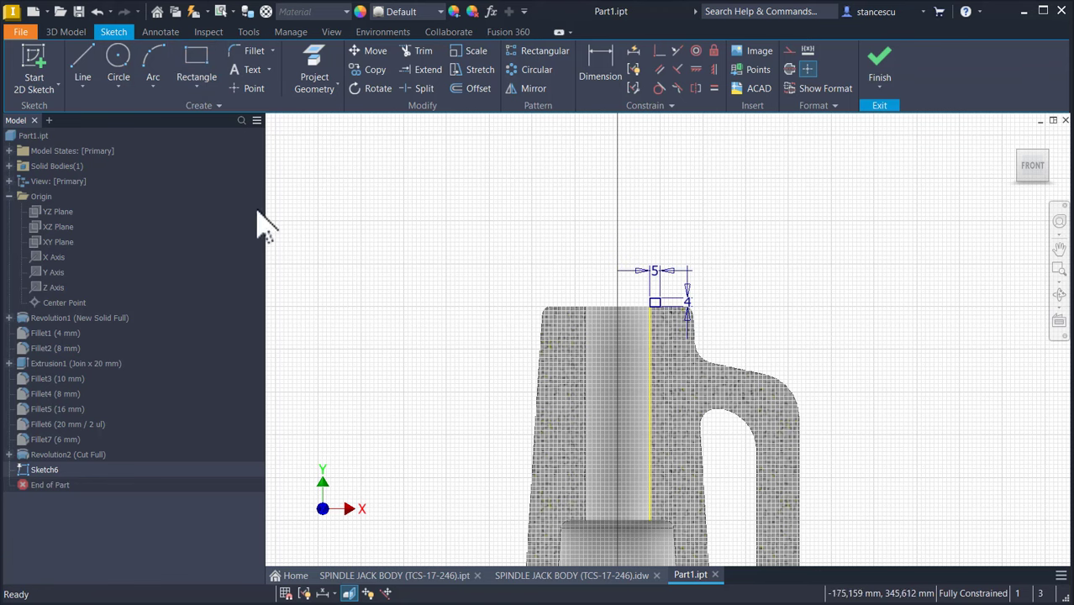
click(880, 66)
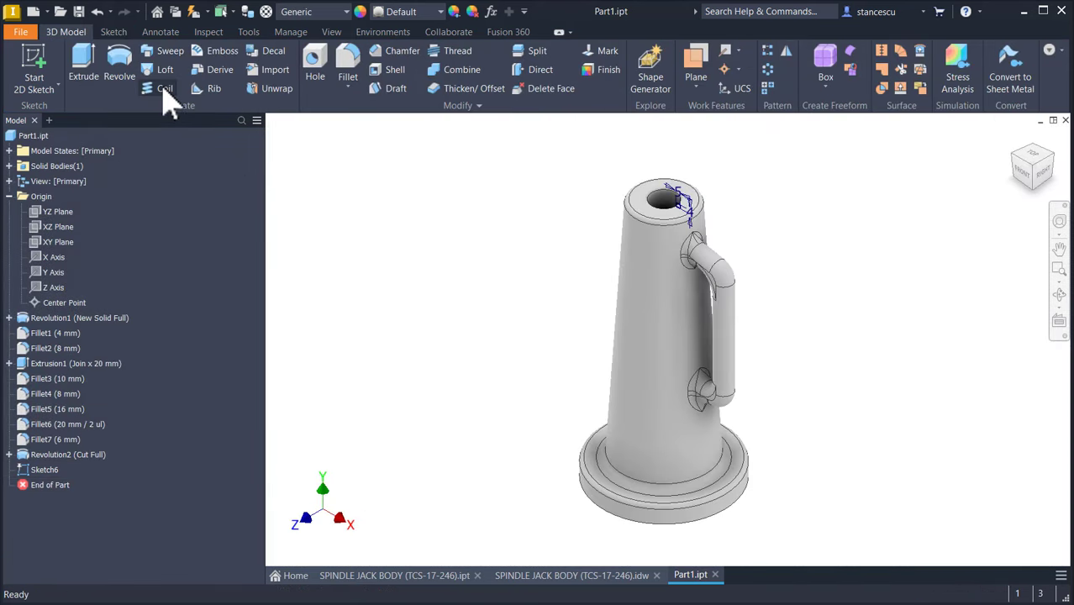
Create a Coil cut about the Y axis with pitch 4*2 and height THL + 10 mm.
click(163, 88)
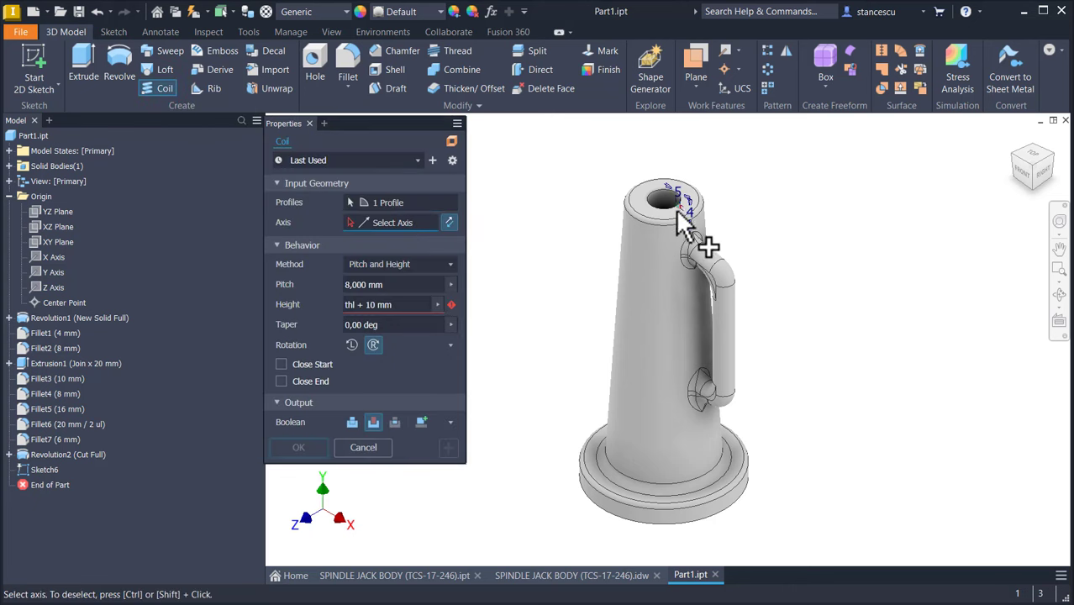
scroll(693, 220, up, 3)
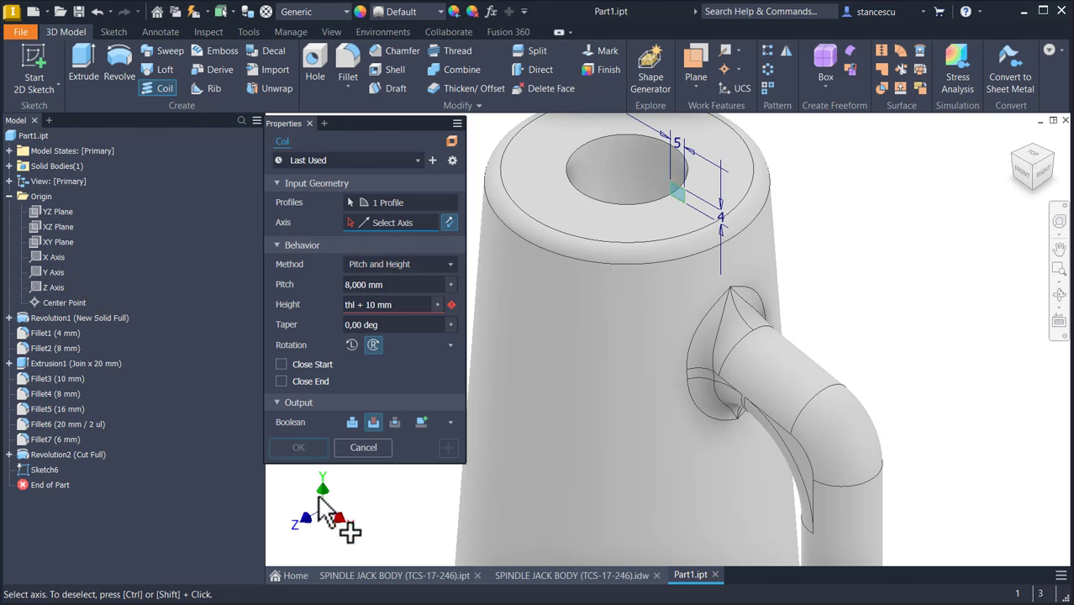
click(49, 272)
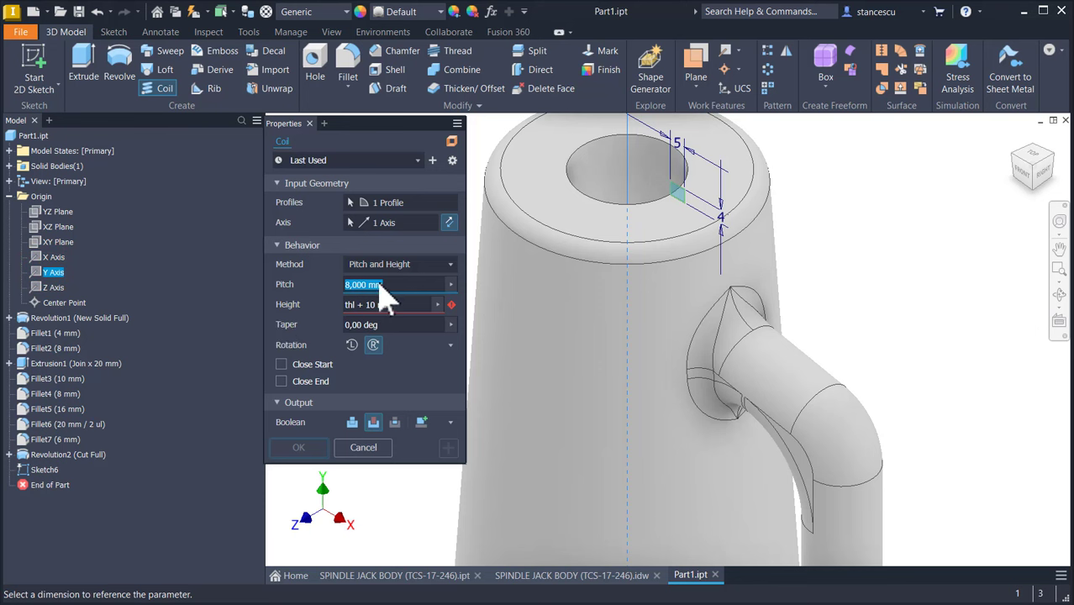
click(451, 266)
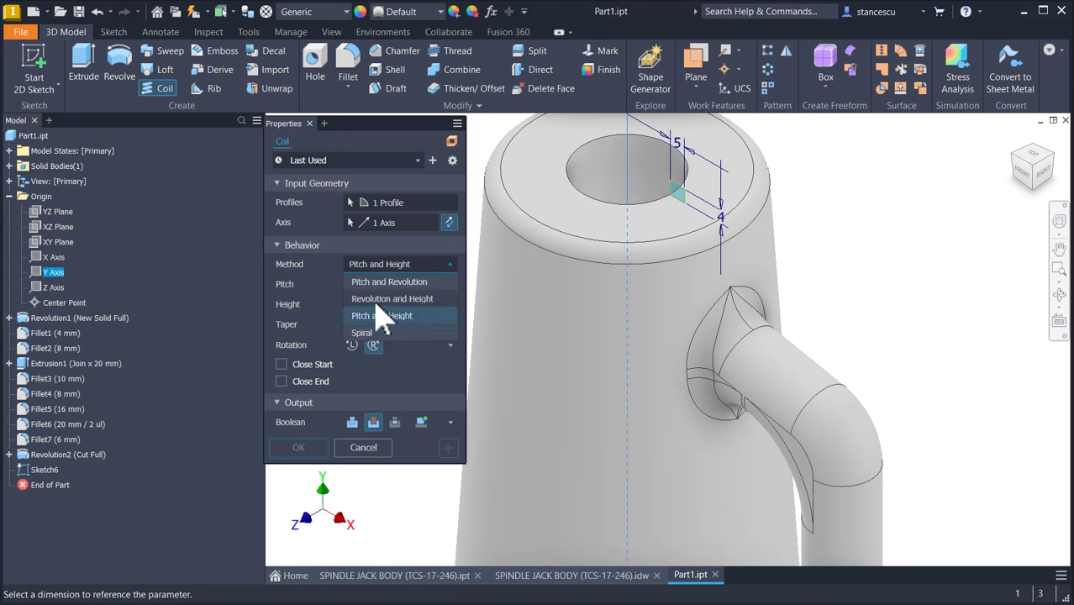
click(450, 267)
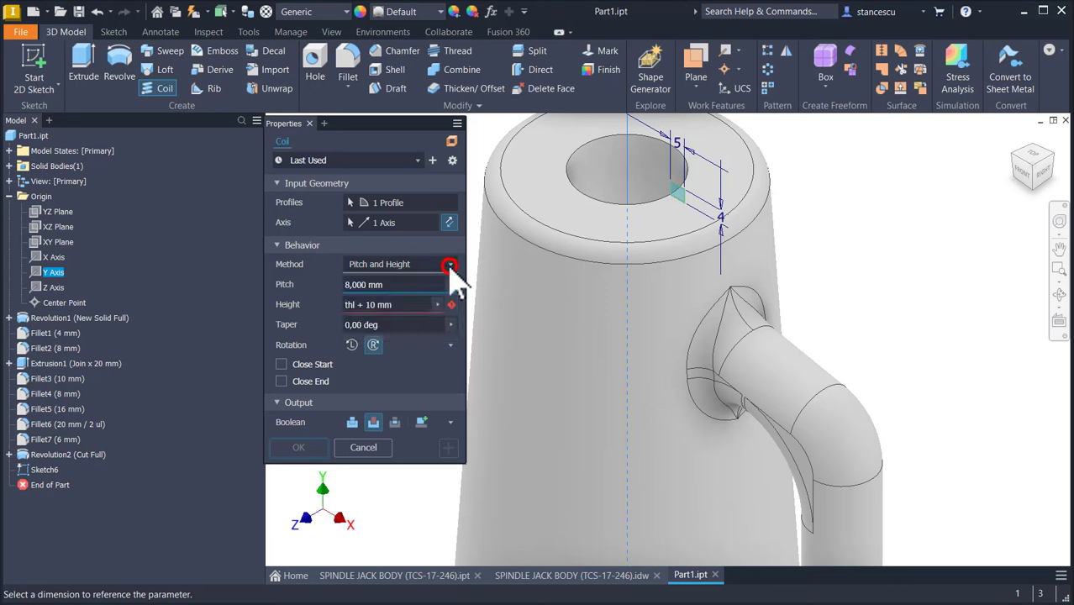
click(389, 286)
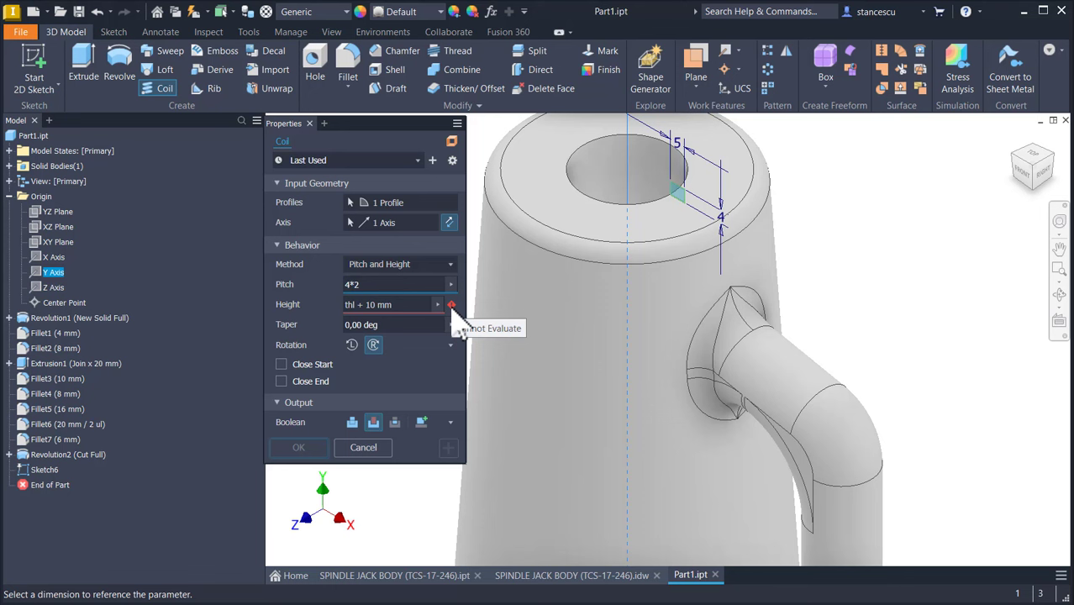
click(370, 304)
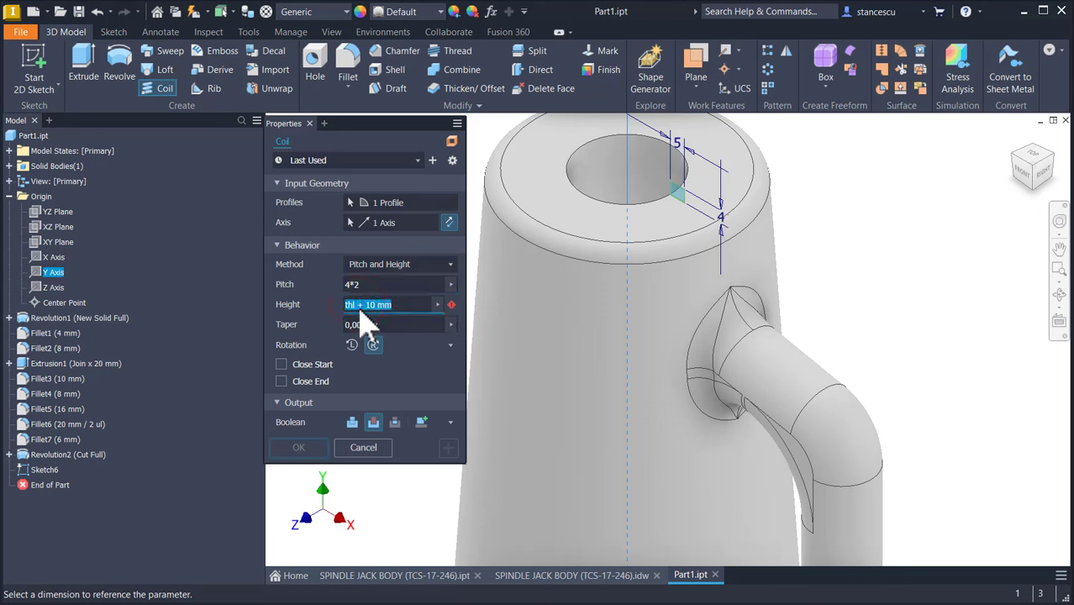
click(363, 308)
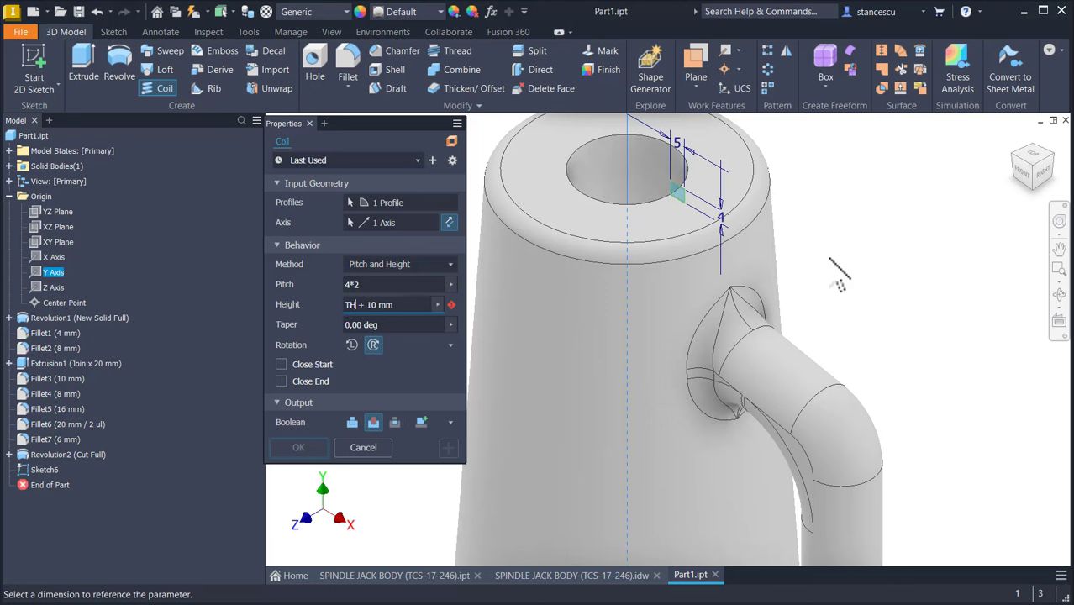
text(L)
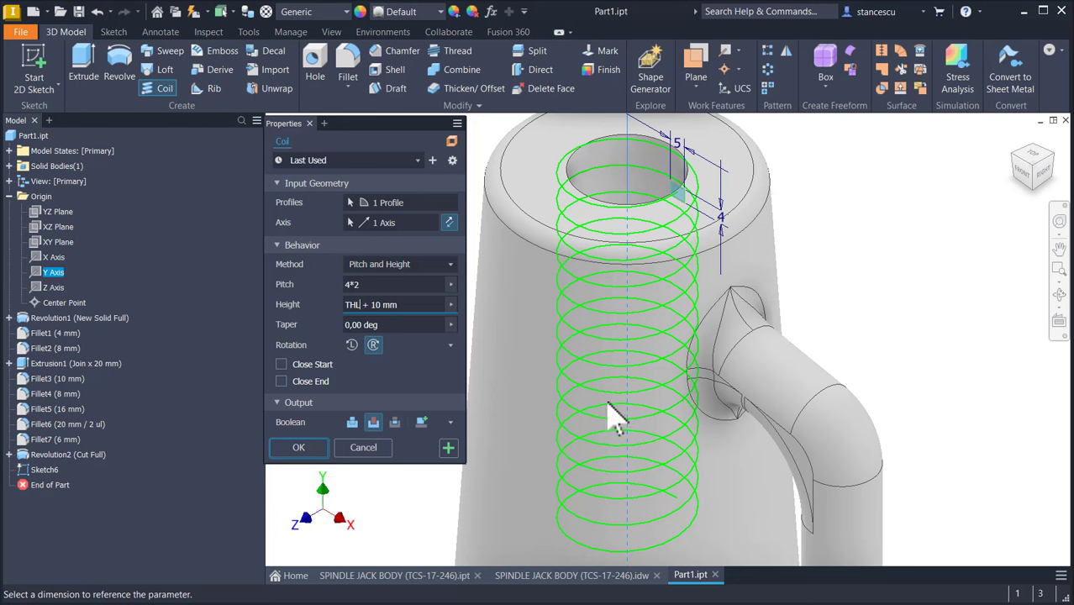
click(299, 448)
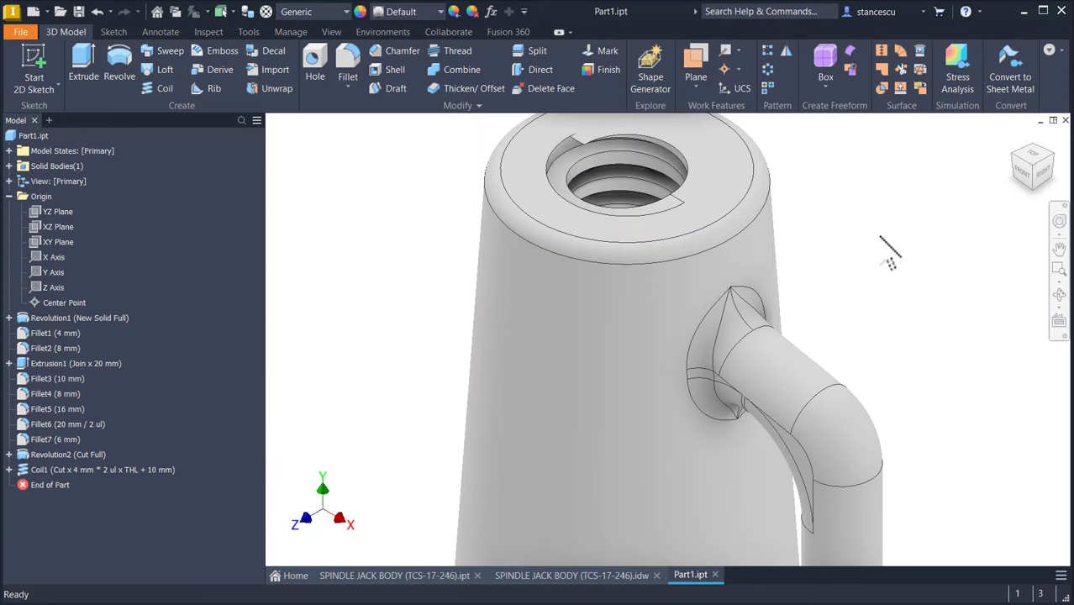
View the threaded part from top, bottom and home, then select the XY Plane.
key(F5)
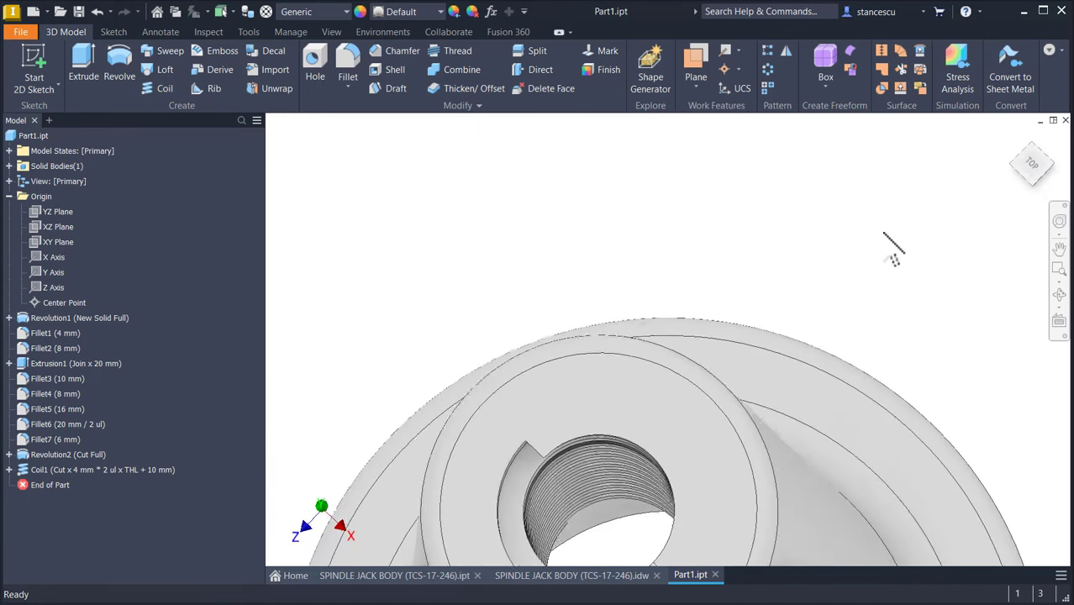
key(F5)
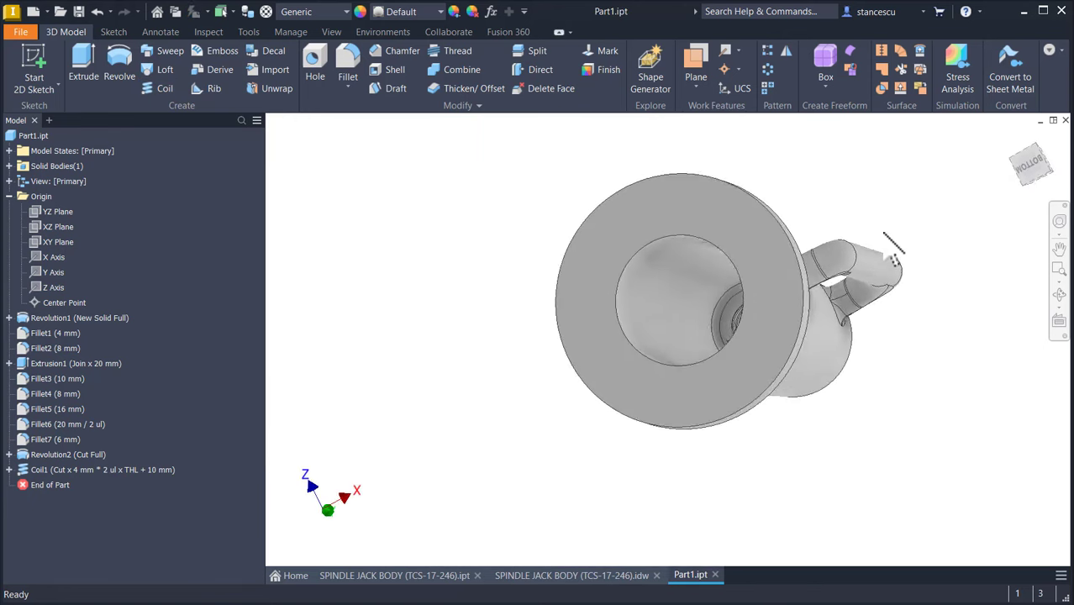
key(F6)
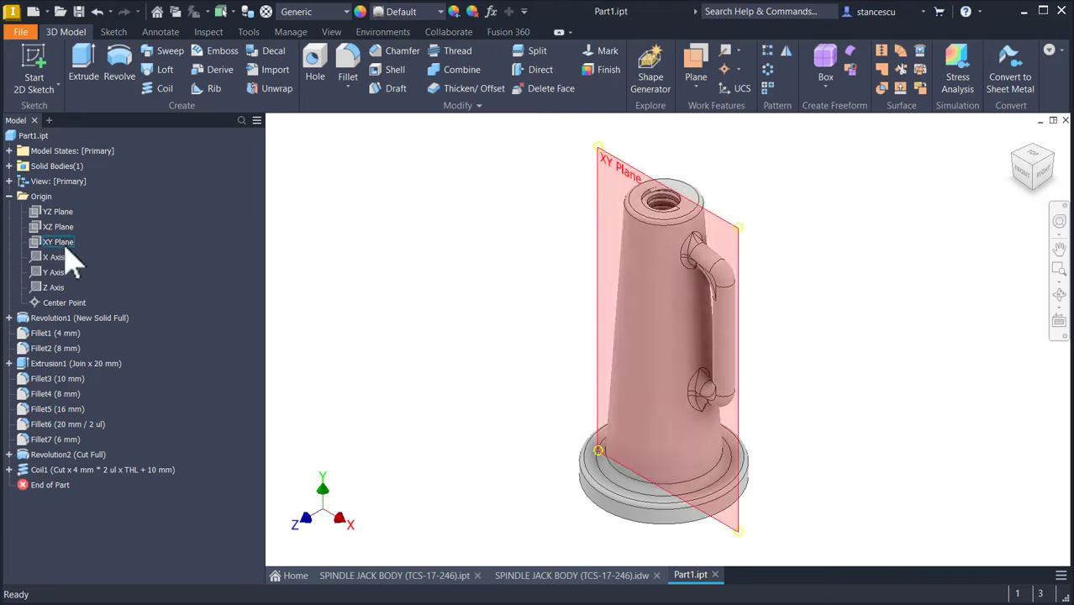
click(39, 242)
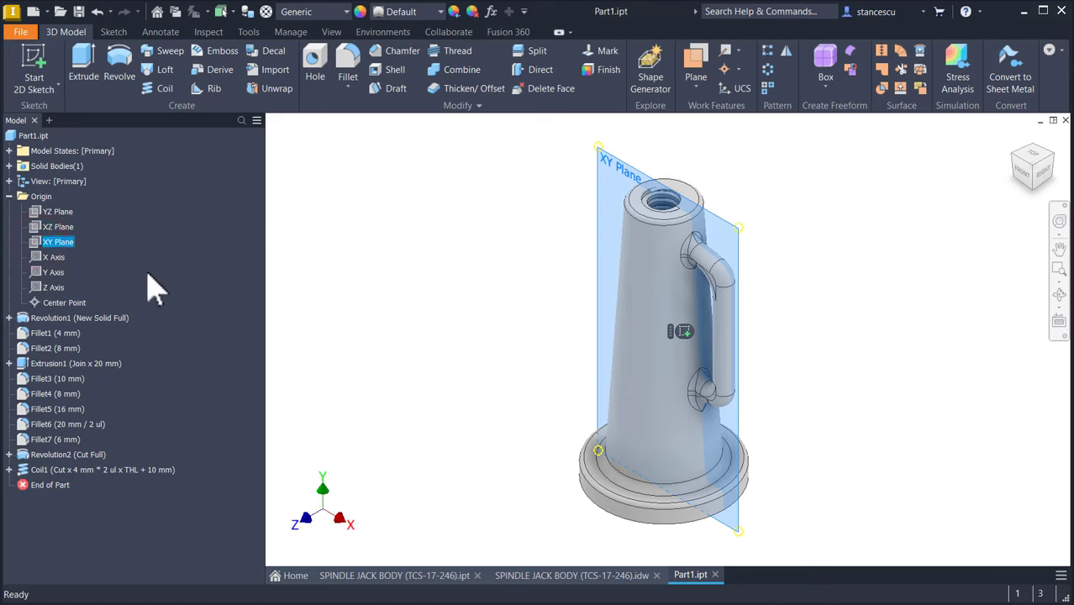
Create Sketch7 on the XY Plane, slice and orbit to inspect the thread section, then finish.
click(682, 331)
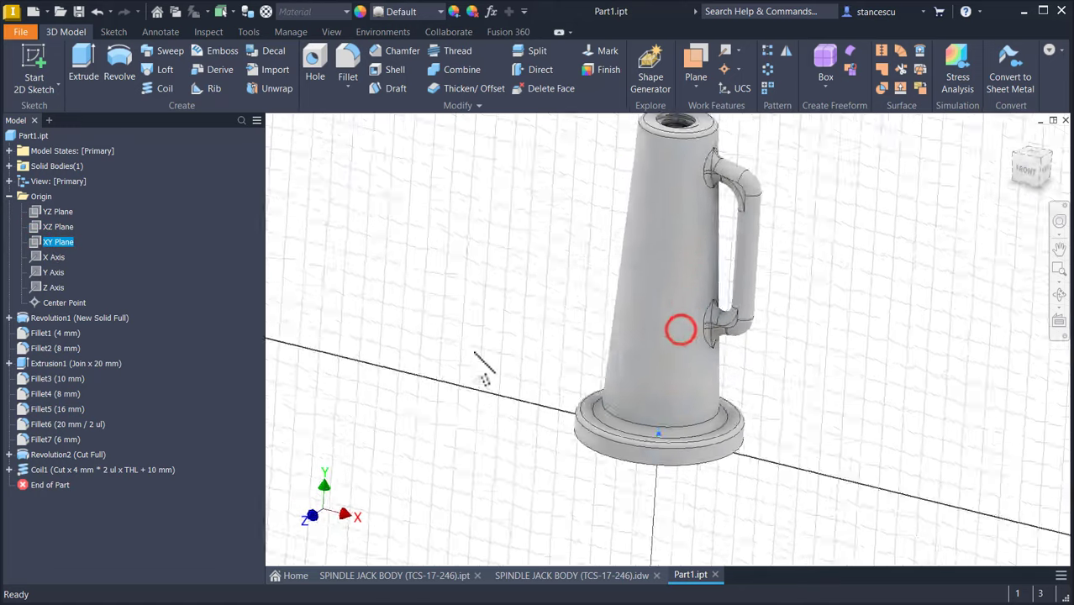
key(F7)
scroll(632, 328, down, 2)
middle_drag(632, 328, 594, 492)
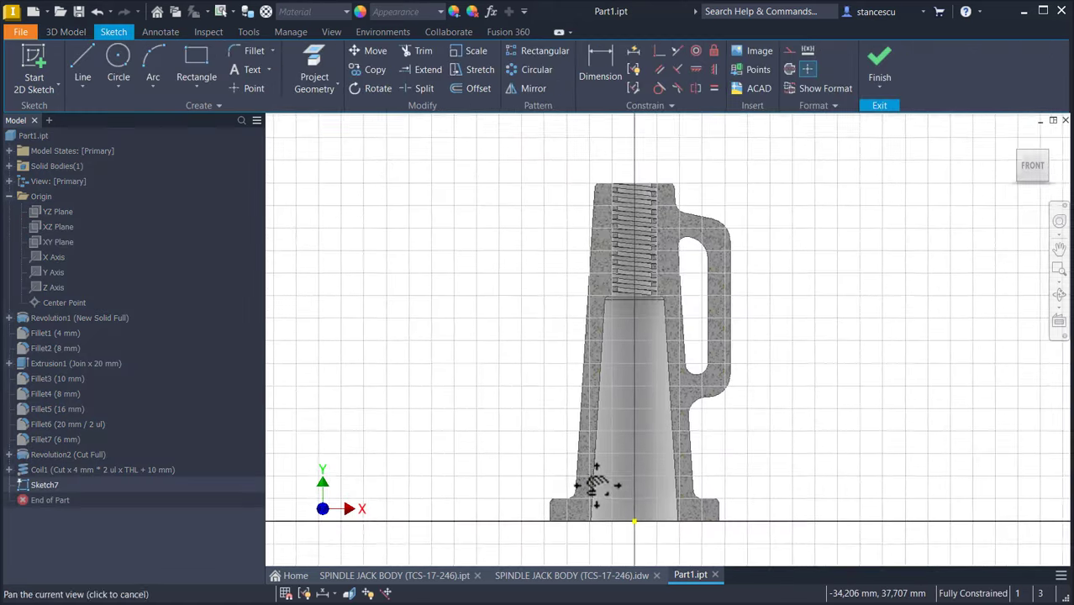
scroll(613, 372, up, 5)
scroll(628, 355, up, 2)
mouse_move(807, 307)
shift+middle_down()
mouse_move(851, 307)
mouse_move(852, 320)
shift+middle_up()
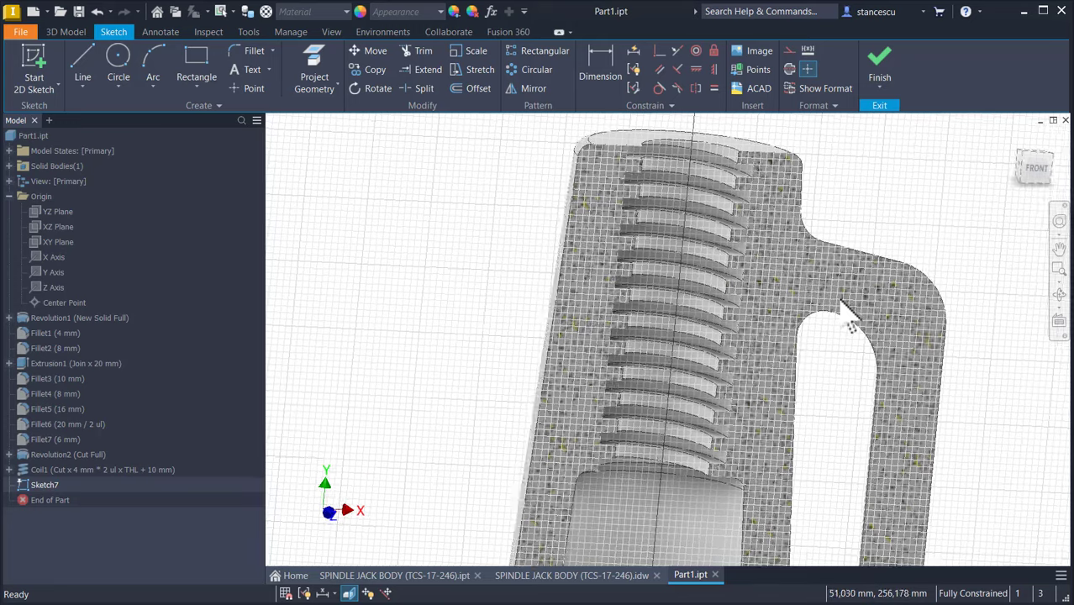
click(1039, 170)
scroll(757, 302, up, 3)
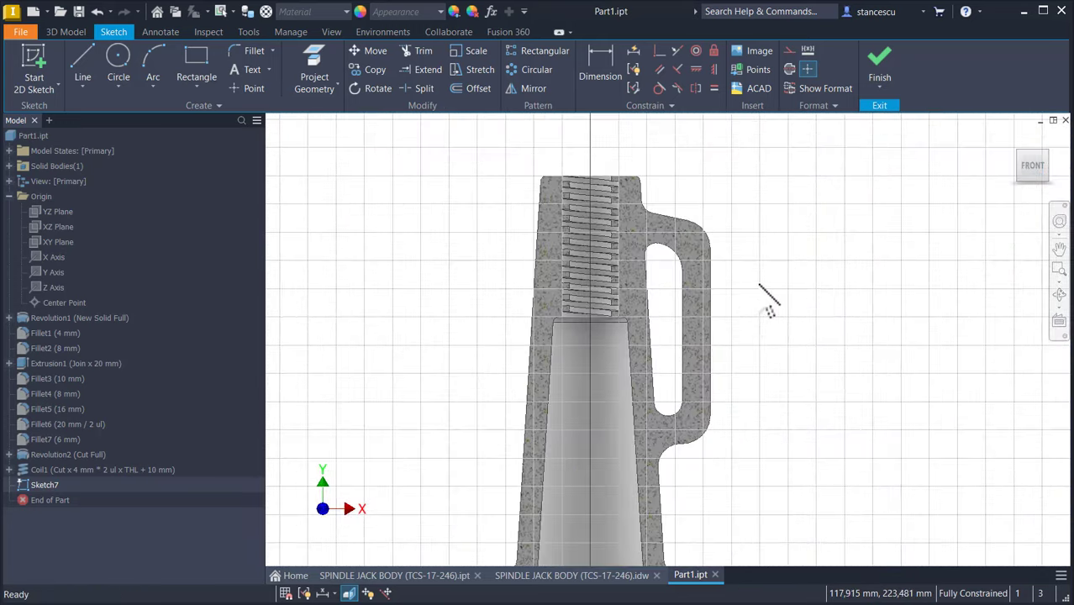
middle_drag(791, 300, 822, 341)
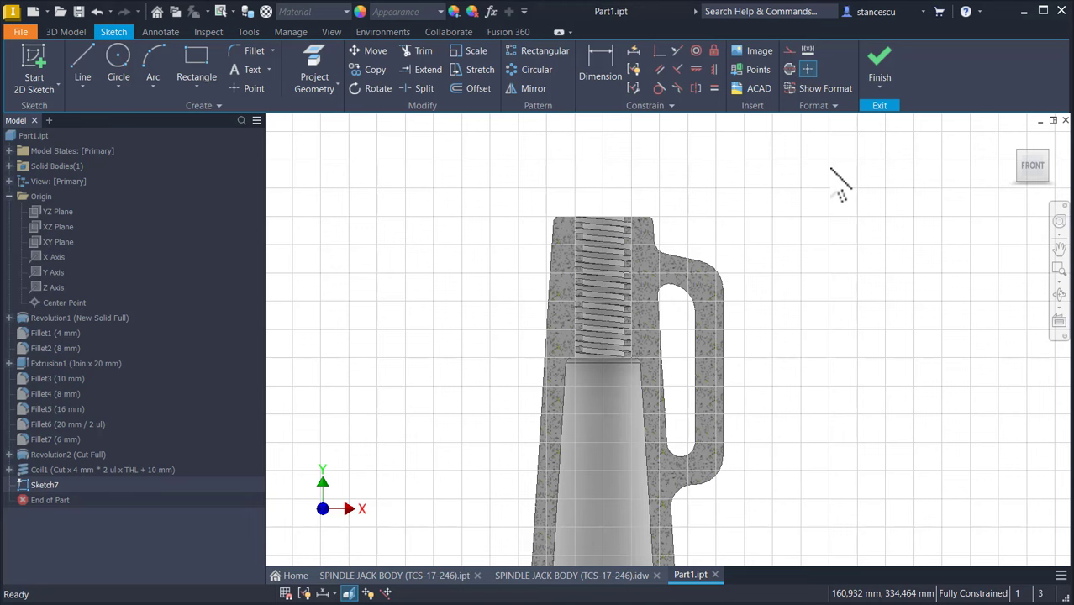
click(880, 71)
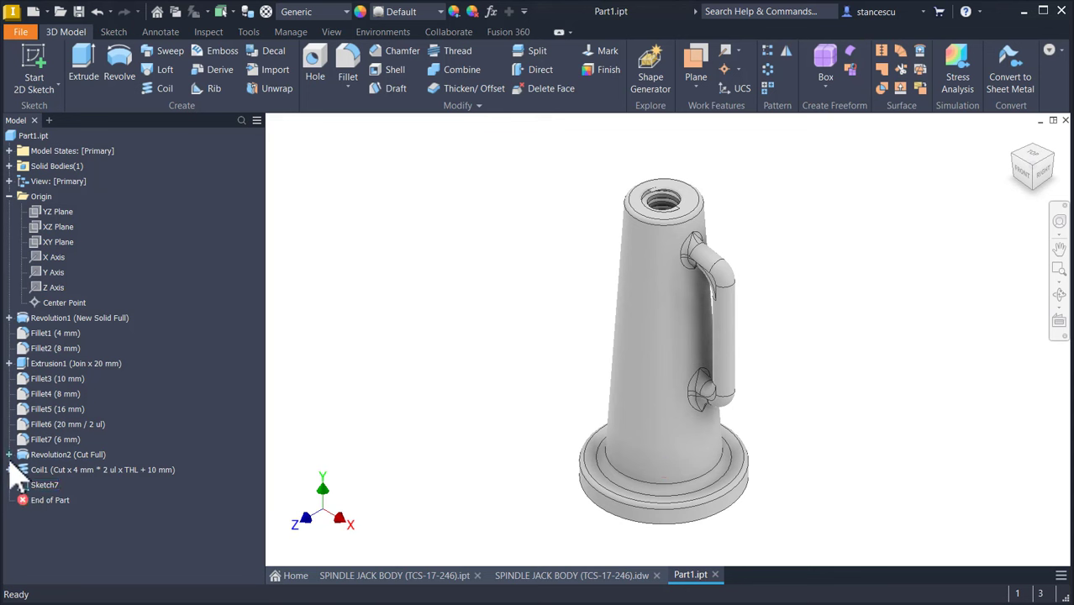
Change Sketch5's THL bore depth from 100 to 120 mm and finish the sketch.
click(9, 454)
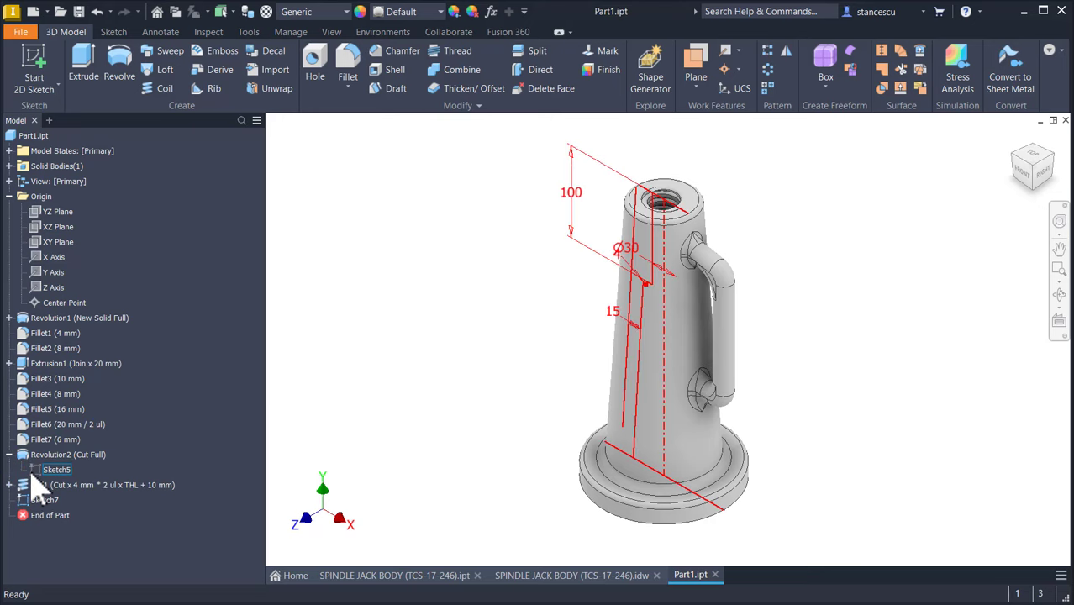
double_click(38, 473)
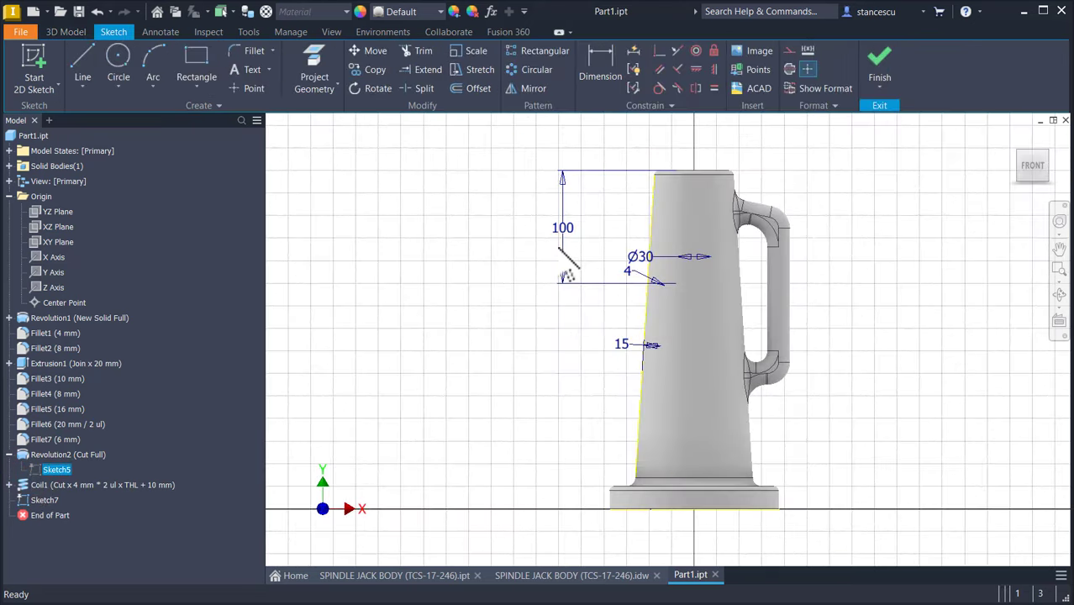
click(568, 237)
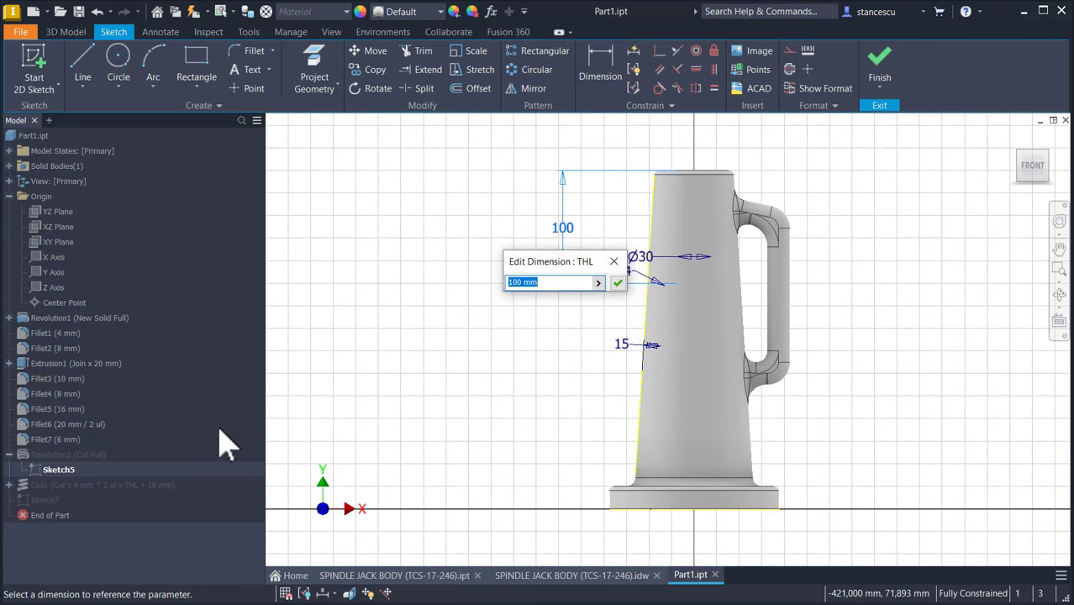
key(Return)
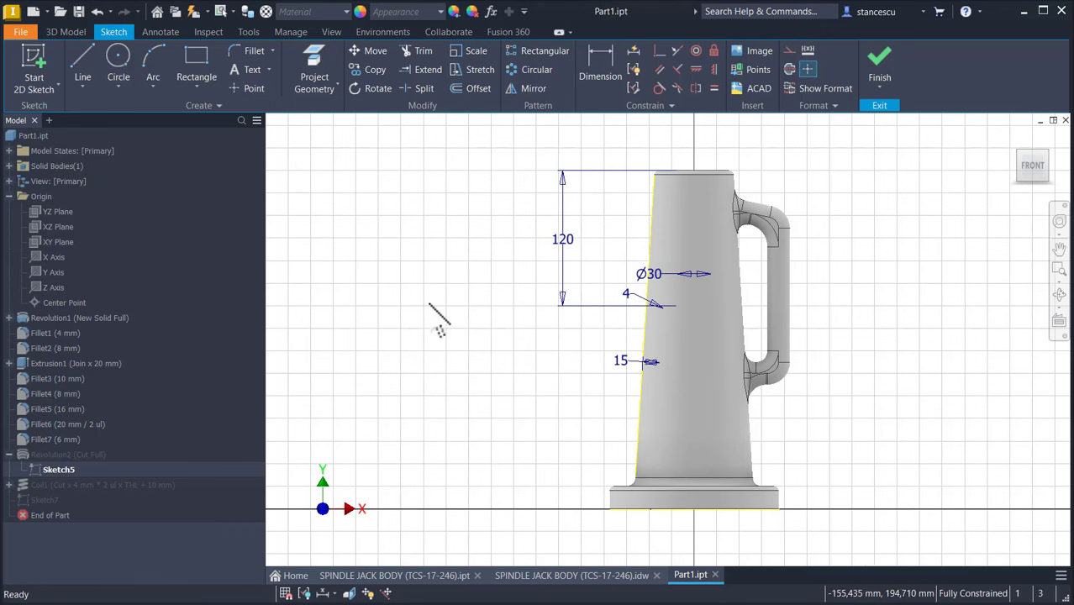
click(879, 74)
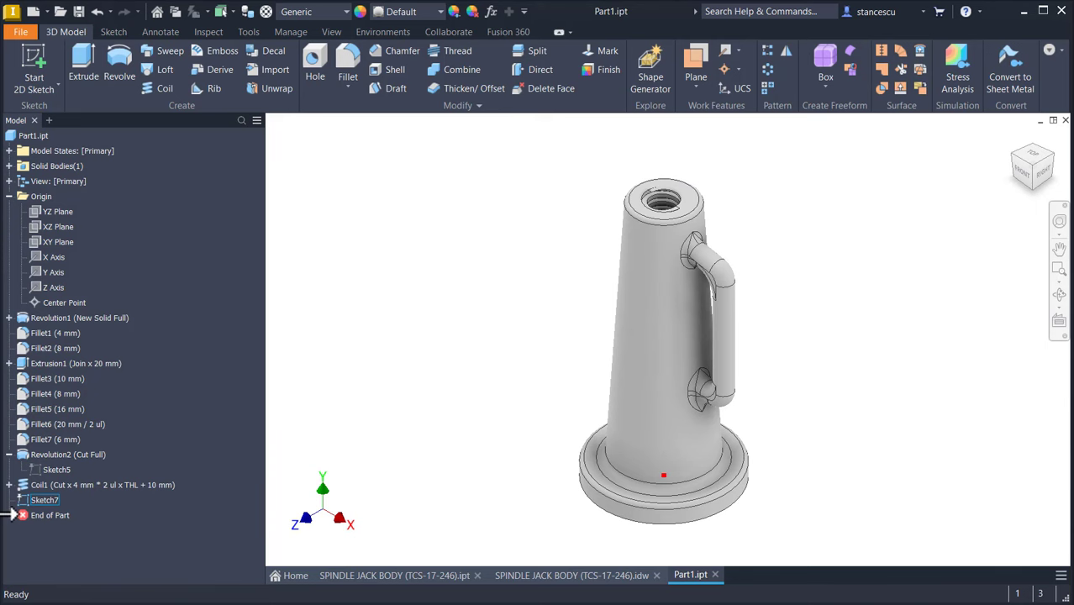
double_click(34, 500)
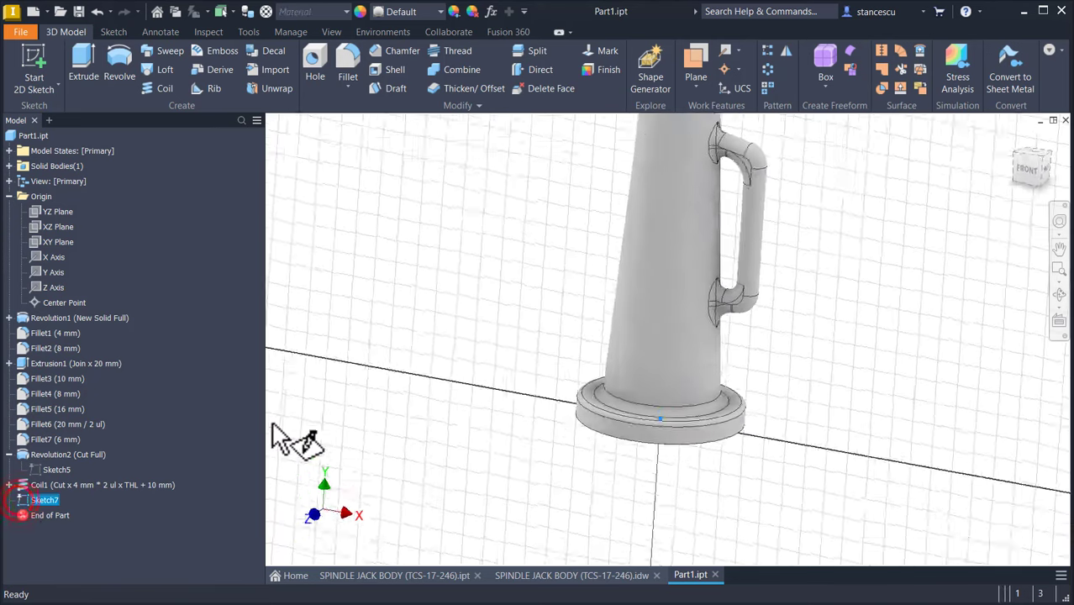
key(F7)
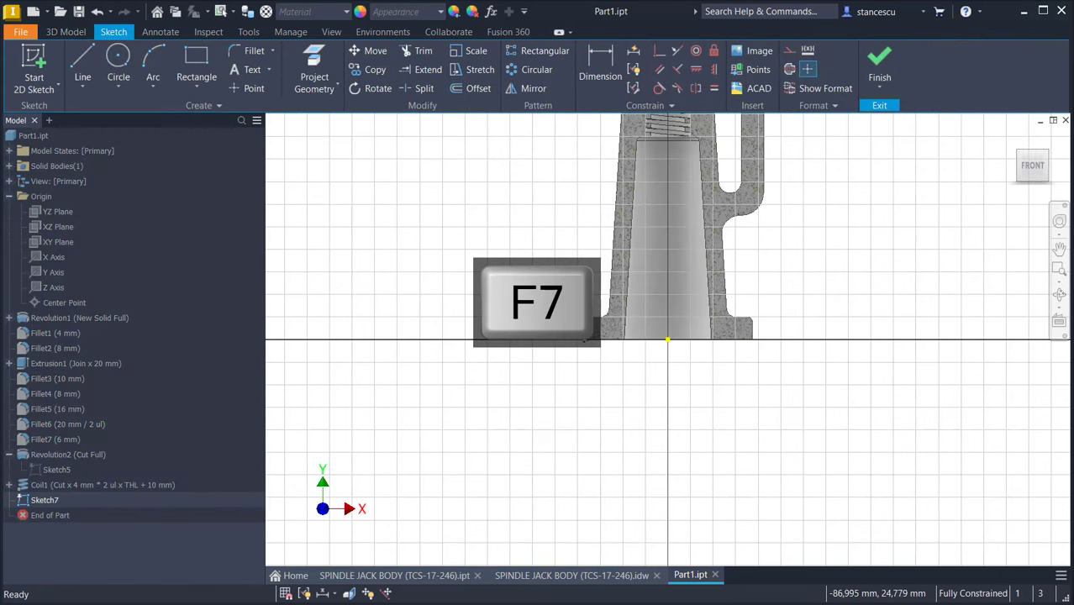
middle_drag(571, 323, 546, 491)
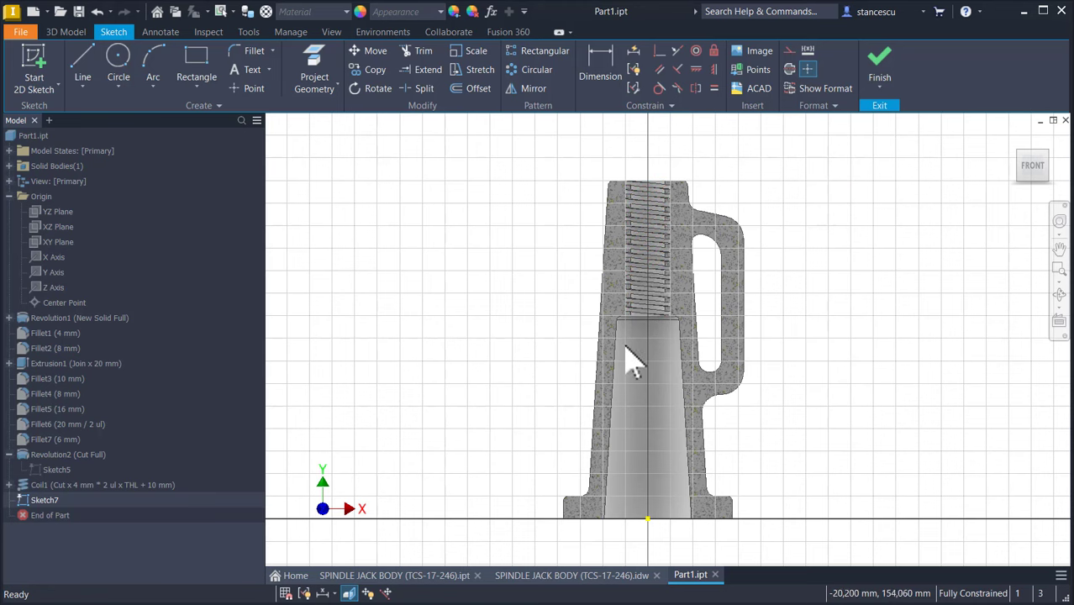
scroll(630, 328, up, 3)
scroll(607, 371, down, 2)
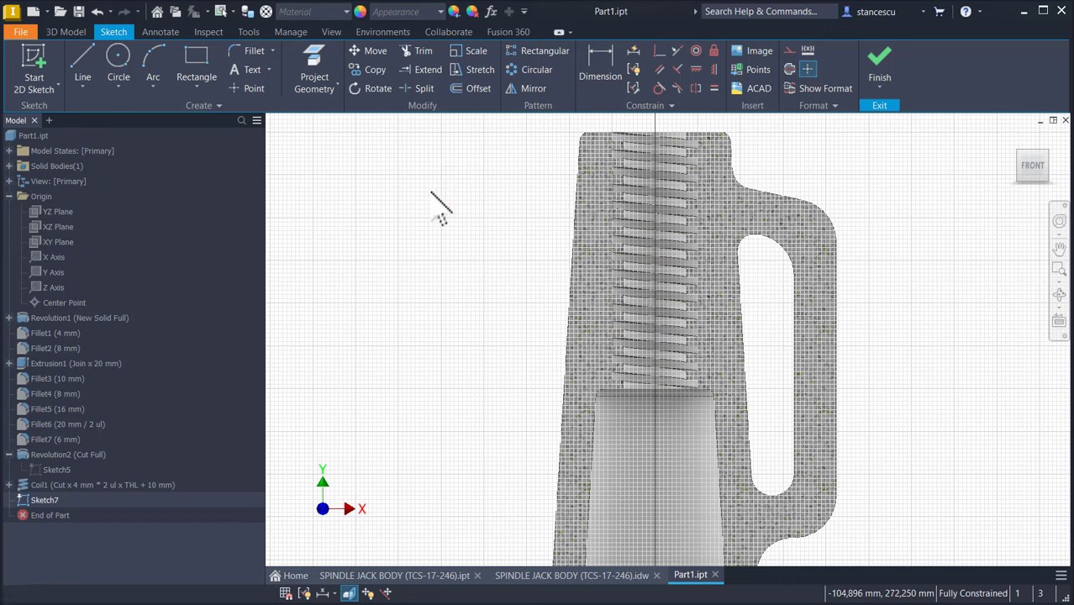
Measure from the thread-end edge to the top face, confirming 120 mm, then finish Sketch7.
right_drag(431, 192, 443, 217)
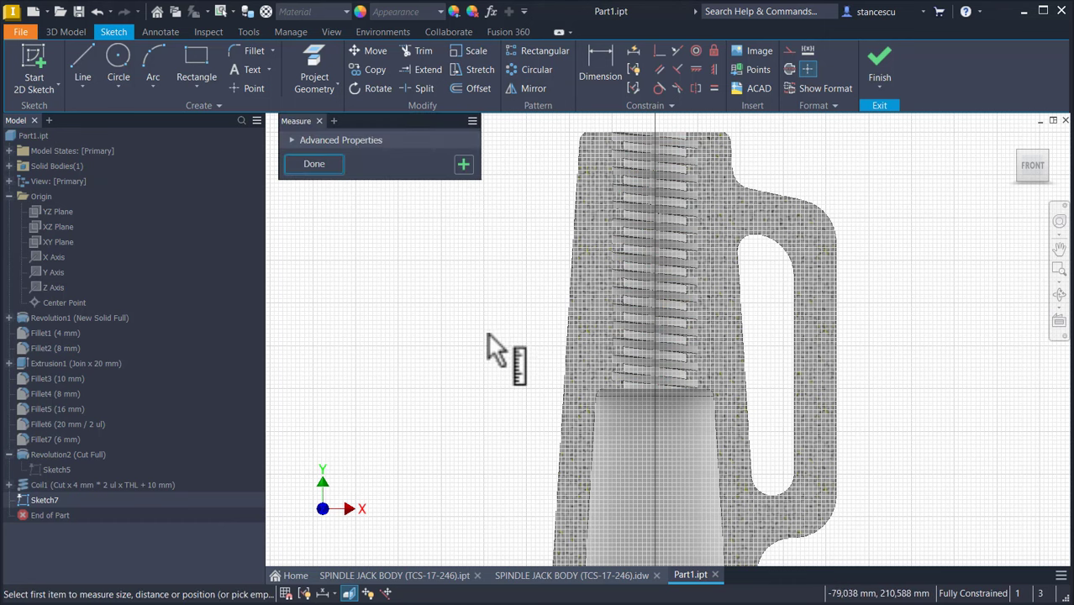
click(611, 388)
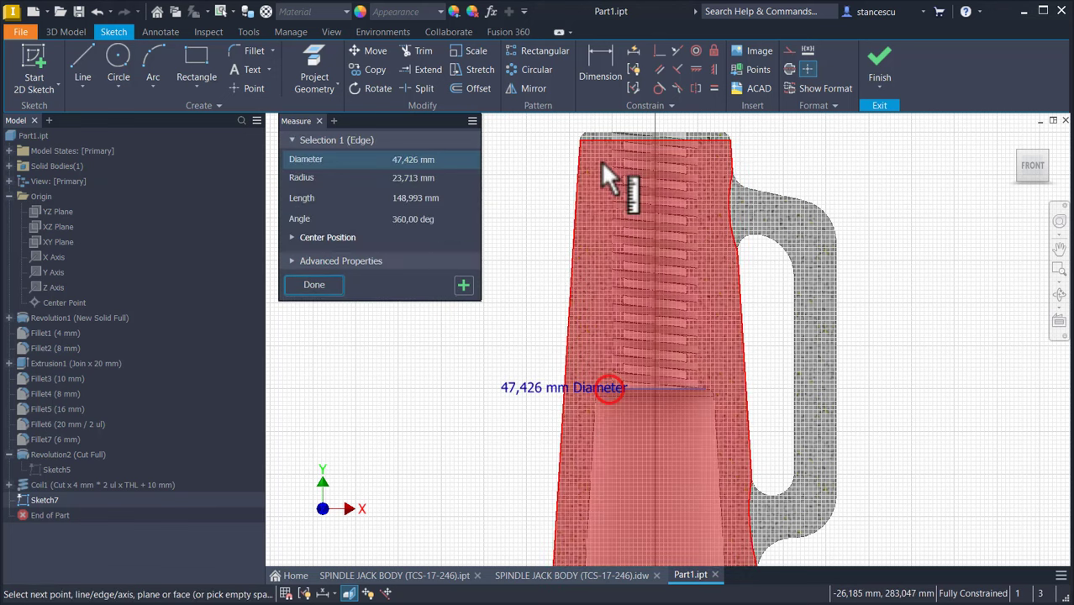
click(608, 134)
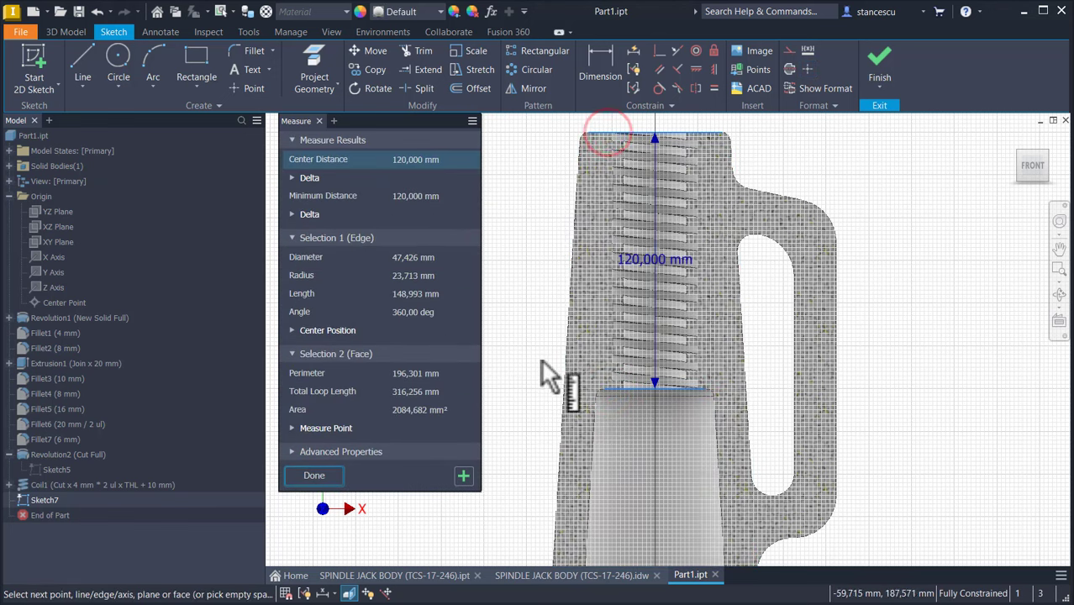
click(314, 475)
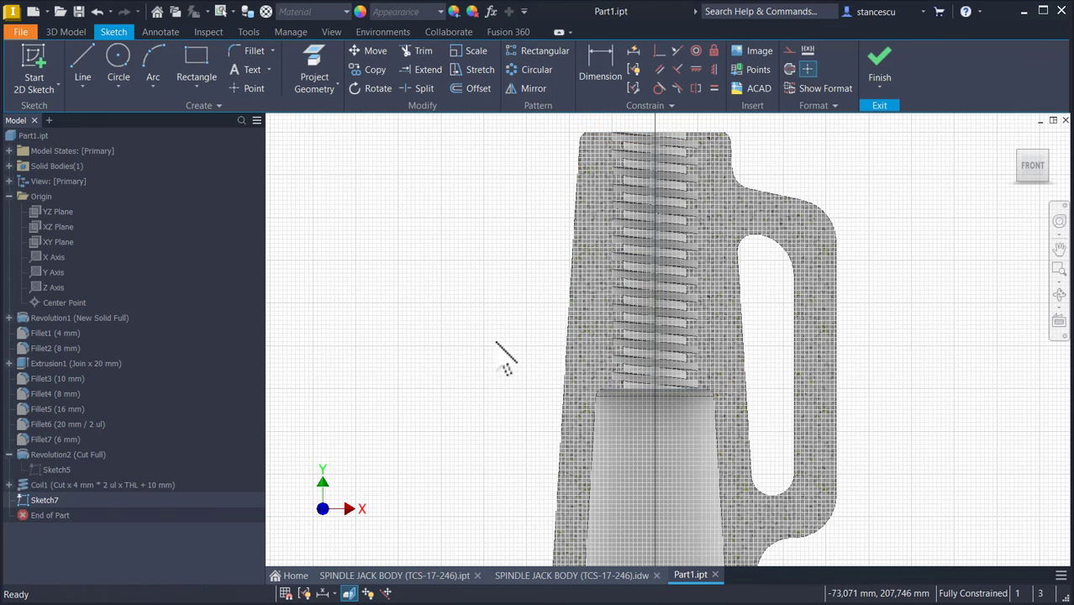
click(880, 59)
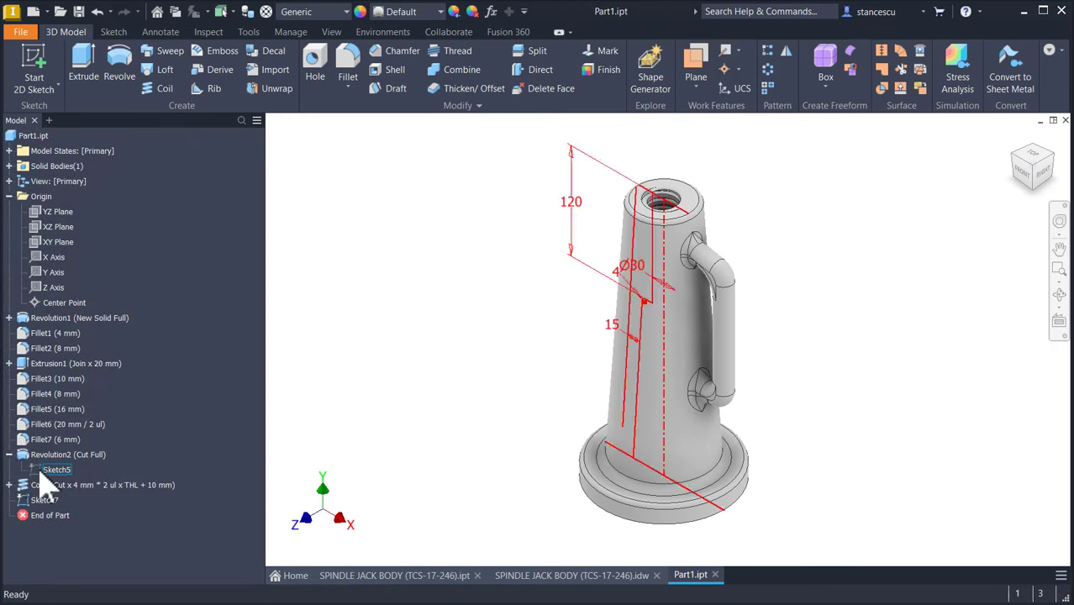
Reopen Sketch5 with dimensions shown as Expression to reveal THL = 120 mm, then finish it.
double_click(51, 470)
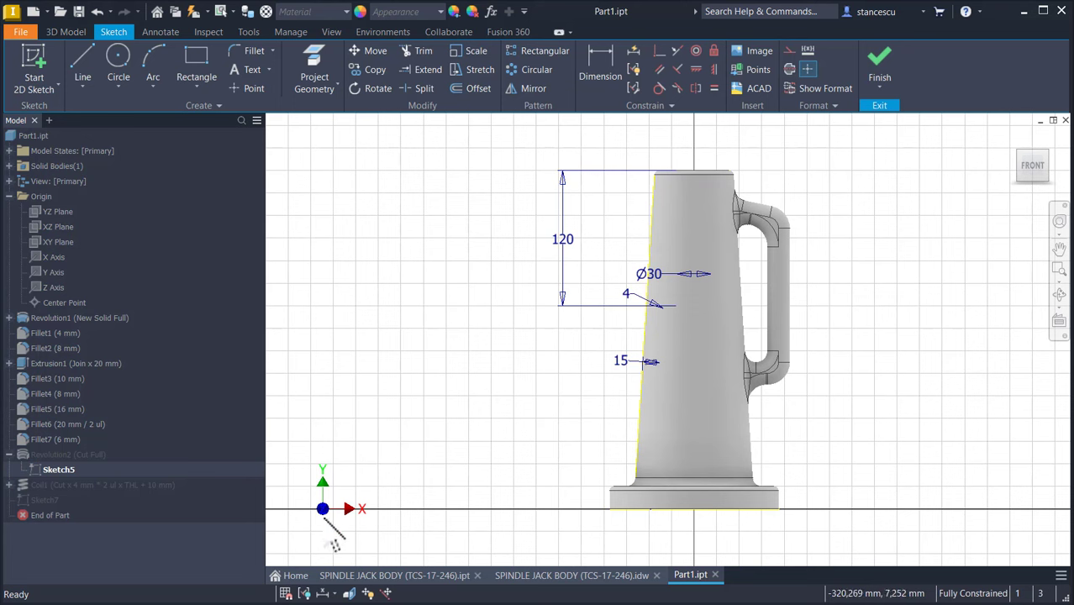
click(322, 594)
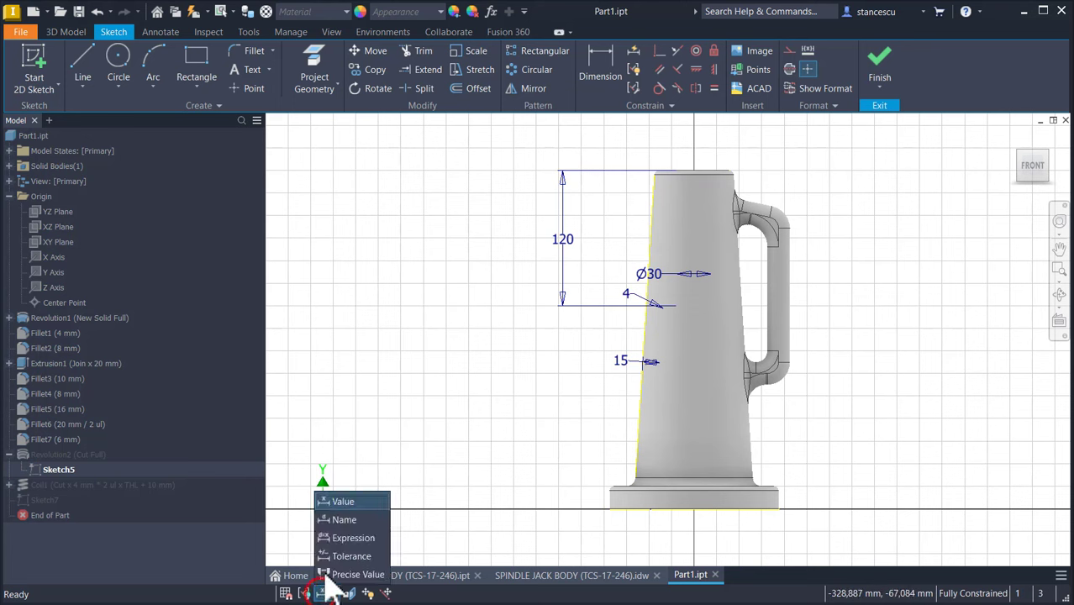
click(339, 536)
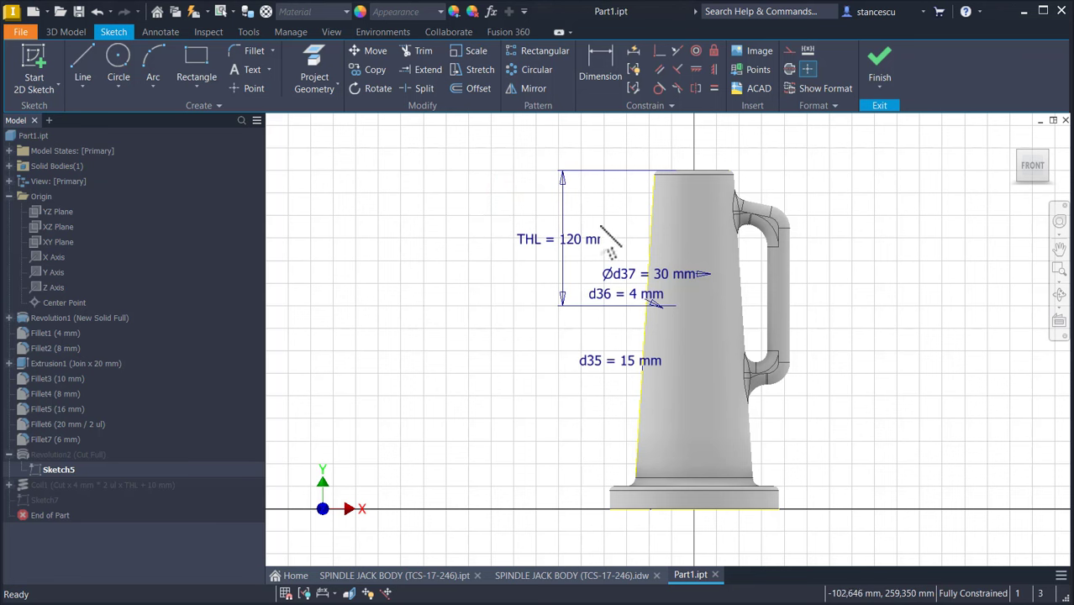
click(883, 66)
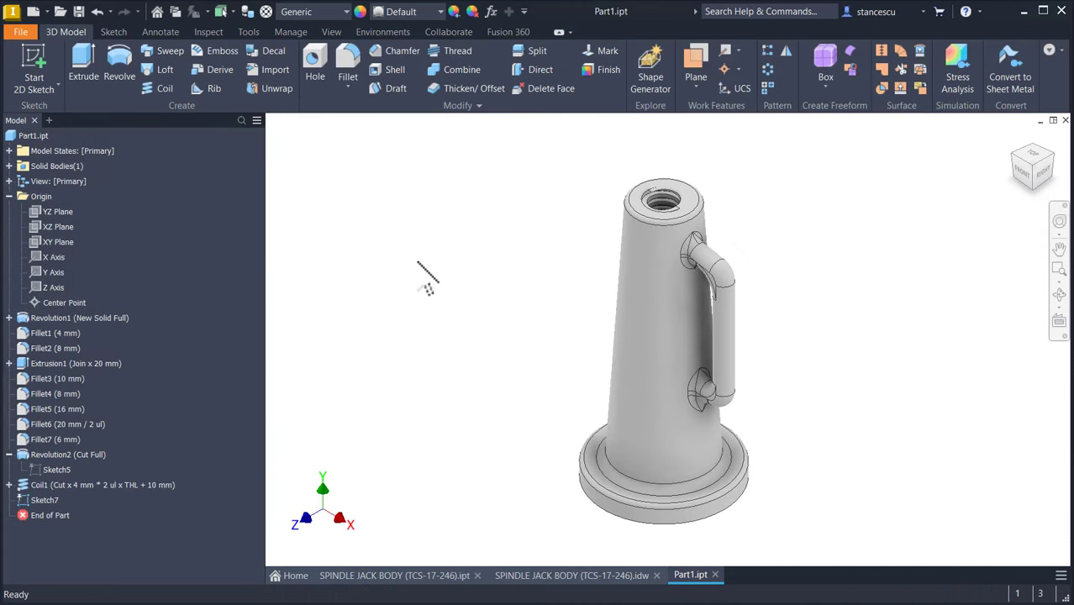
In Sketch5, change THL to 100 mm and set dimension display back to Value.
double_click(35, 470)
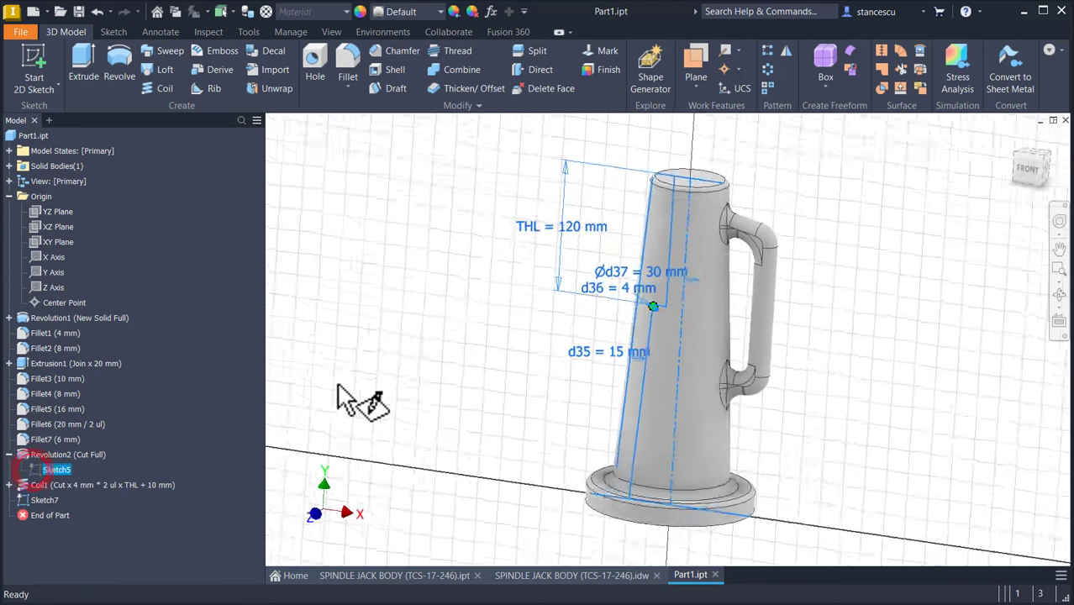
double_click(568, 239)
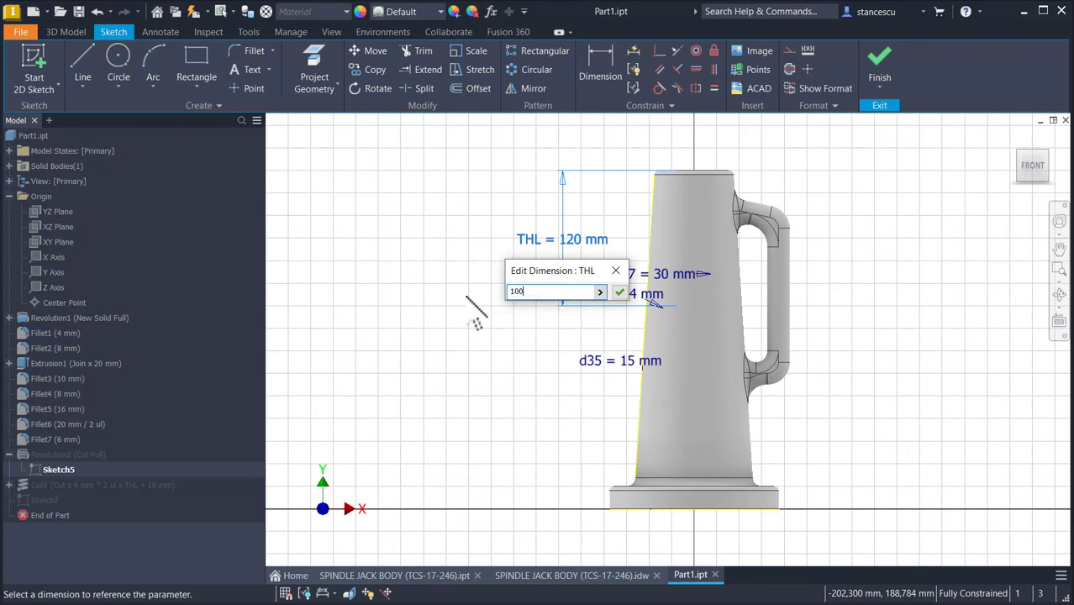
key(Return)
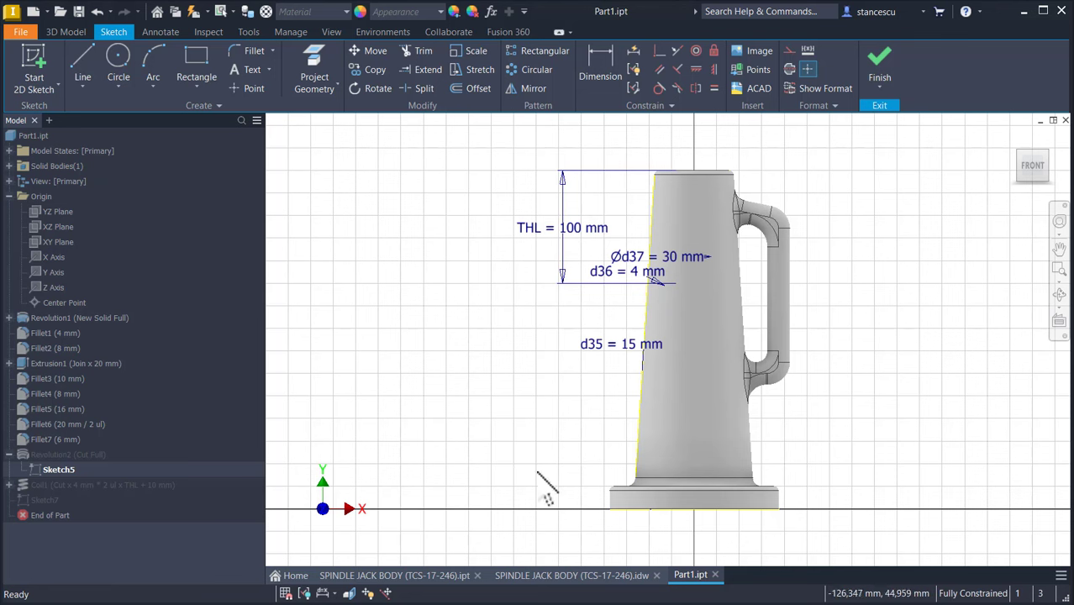
click(322, 594)
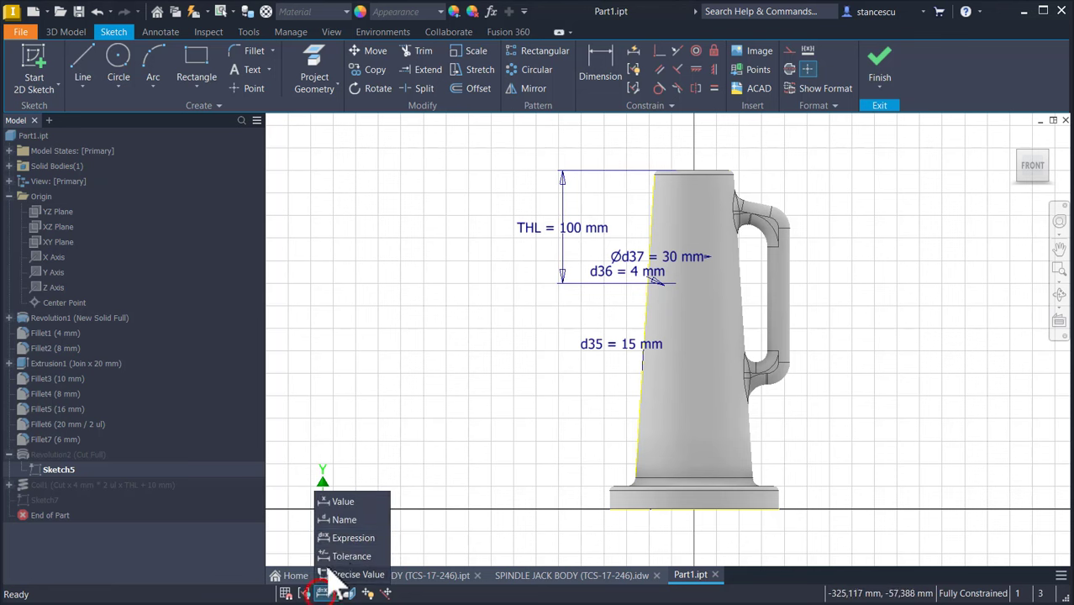
click(343, 501)
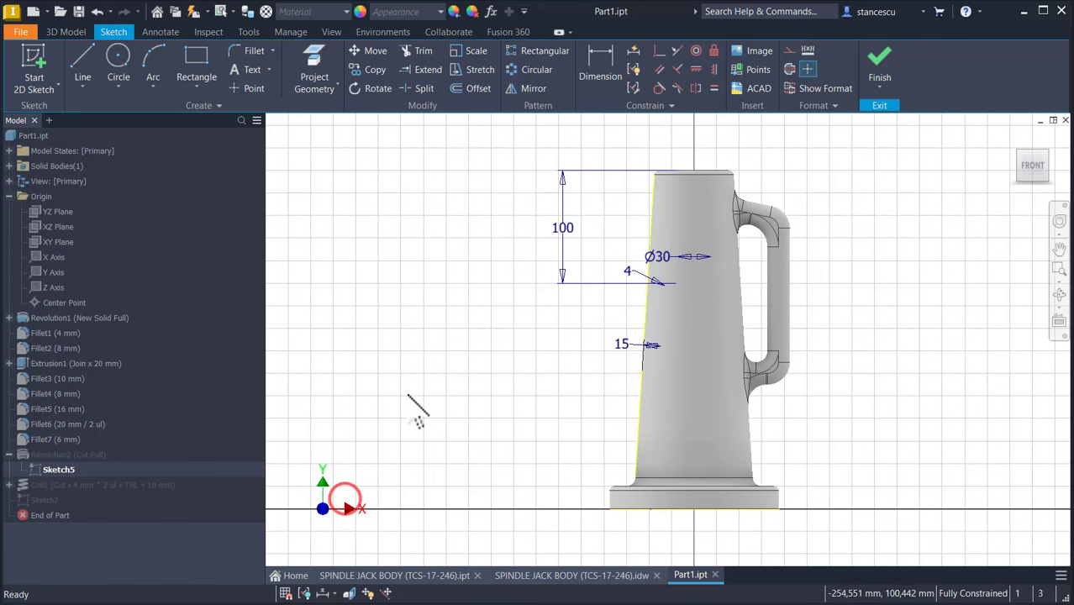
Finish Sketch5, delete Sketch7 from the browser, and collapse Revolution2 and Origin.
click(880, 63)
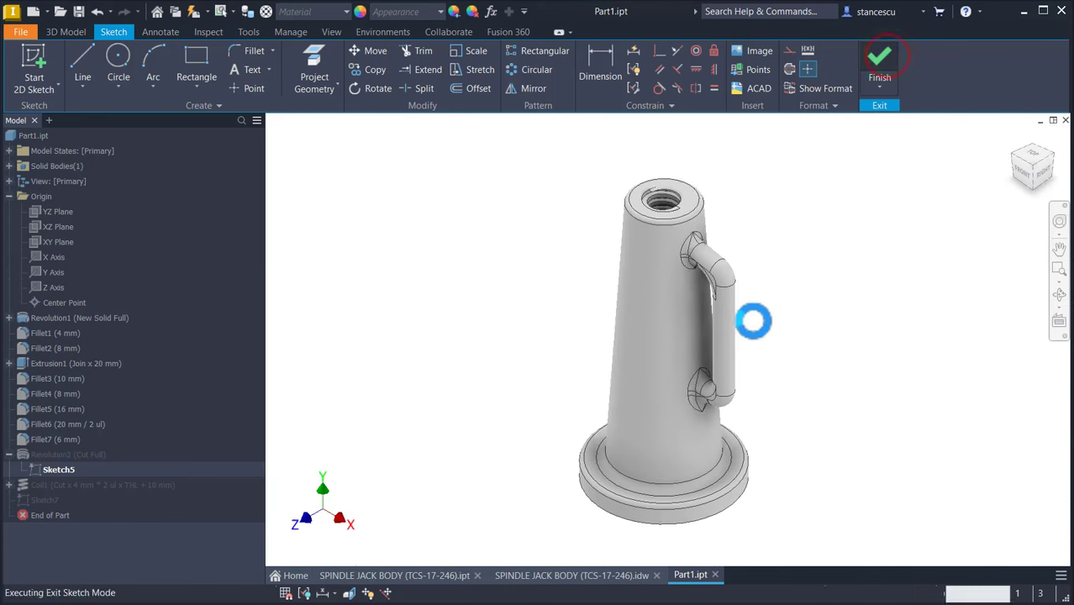
click(9, 455)
click(22, 486)
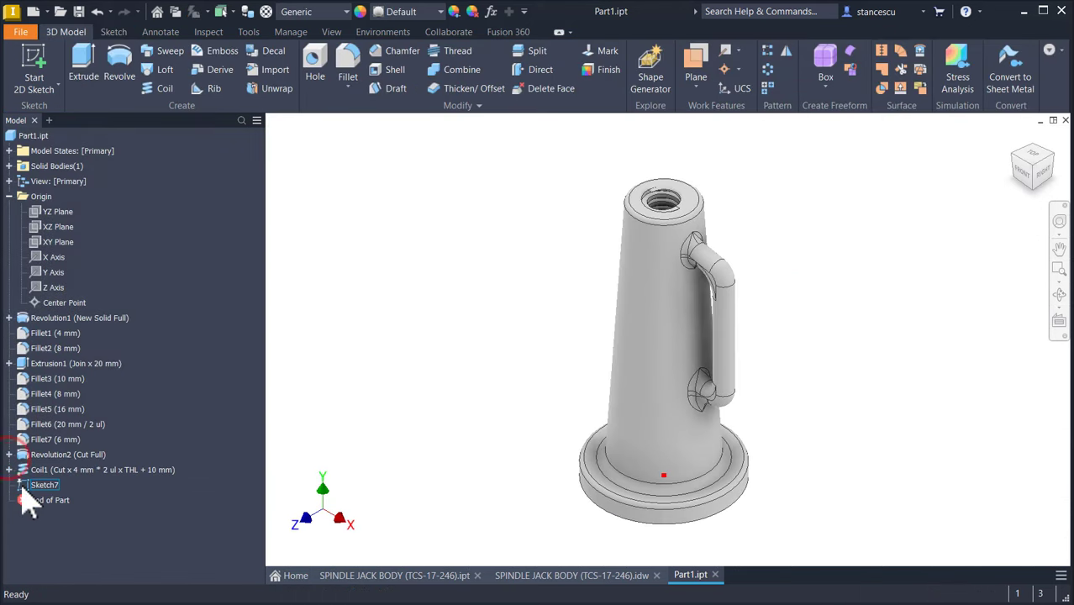
right_click(28, 500)
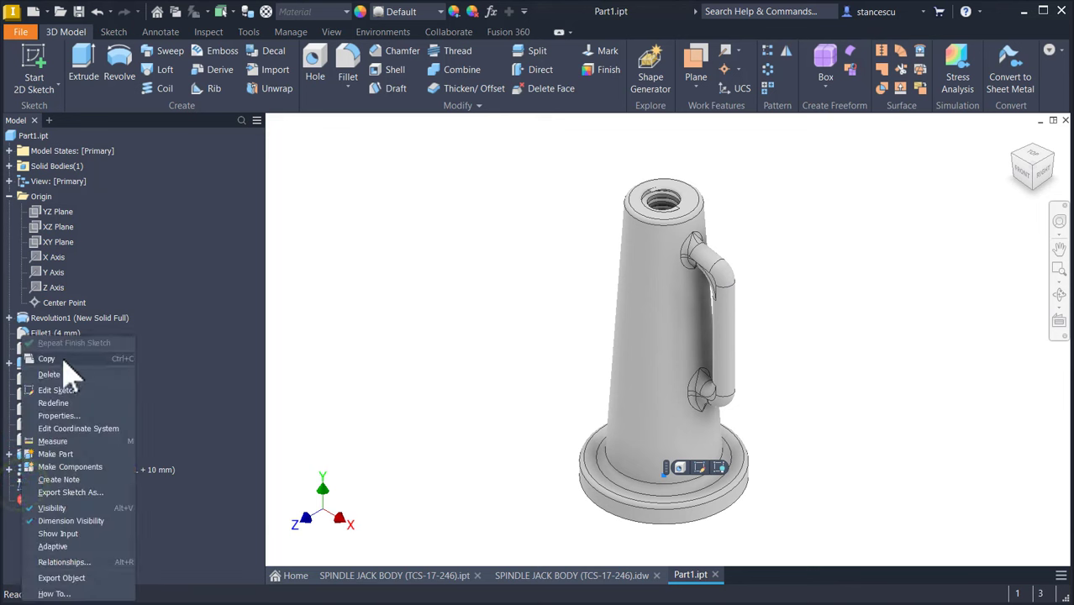
click(66, 379)
click(443, 284)
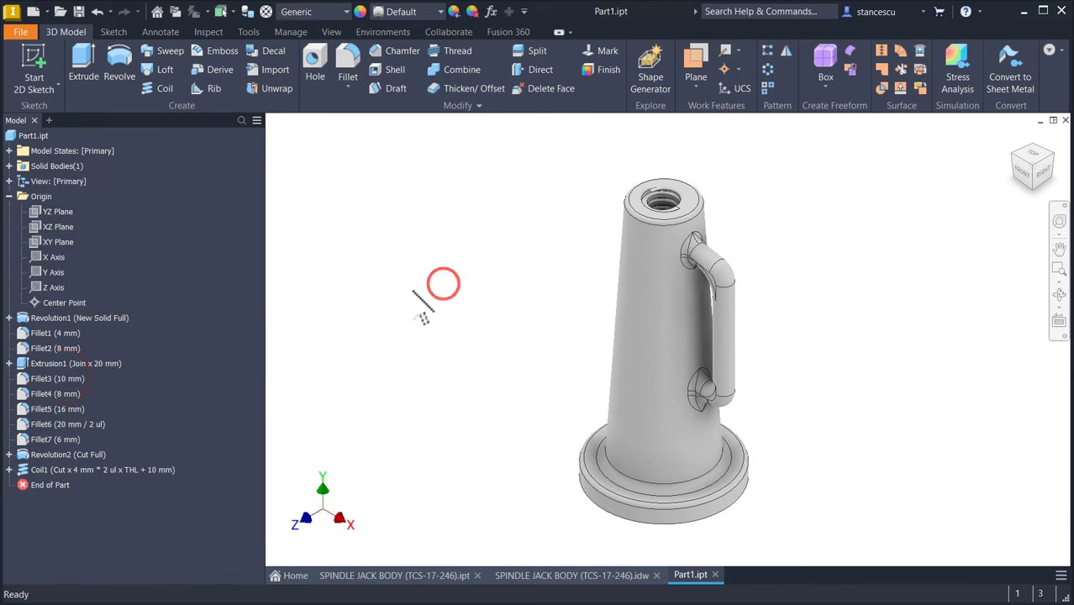
click(9, 197)
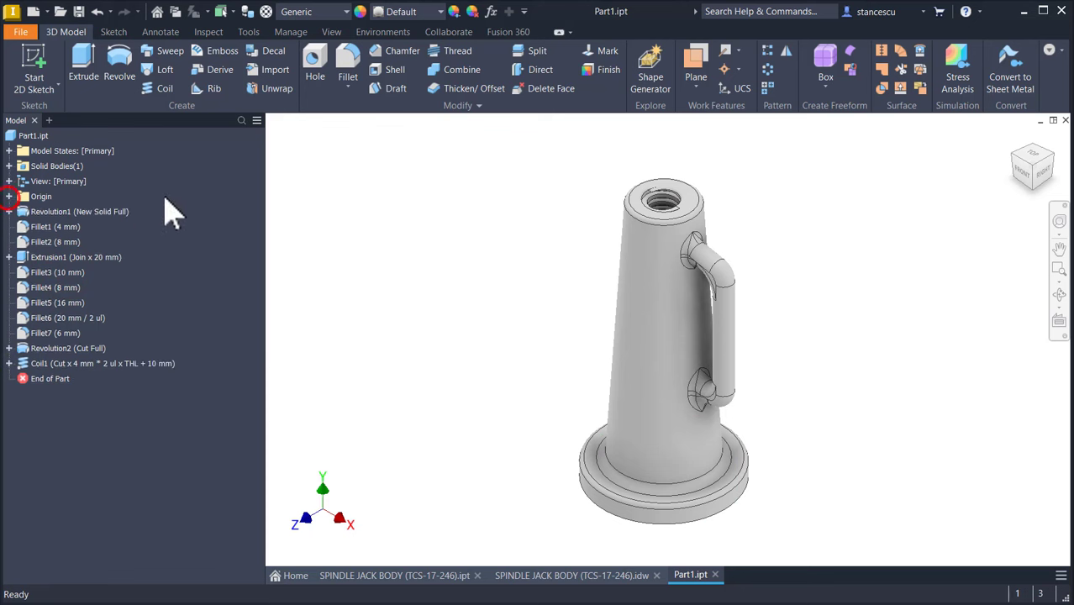
click(365, 197)
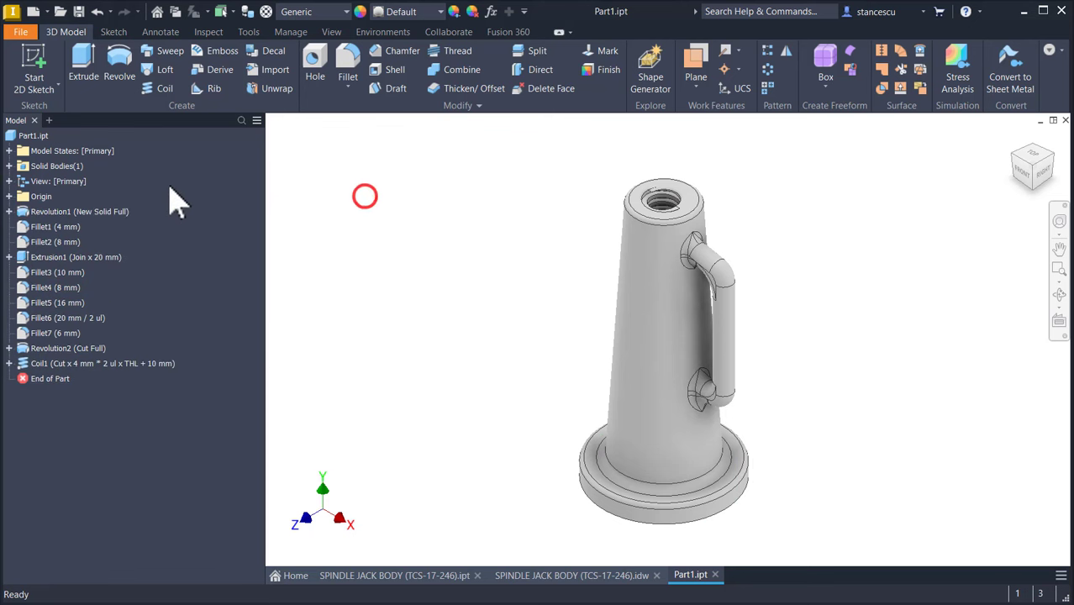
Update Part1's Physical iProperties and copy the 1359509,567 mm^3 volume value.
right_click(21, 137)
click(57, 318)
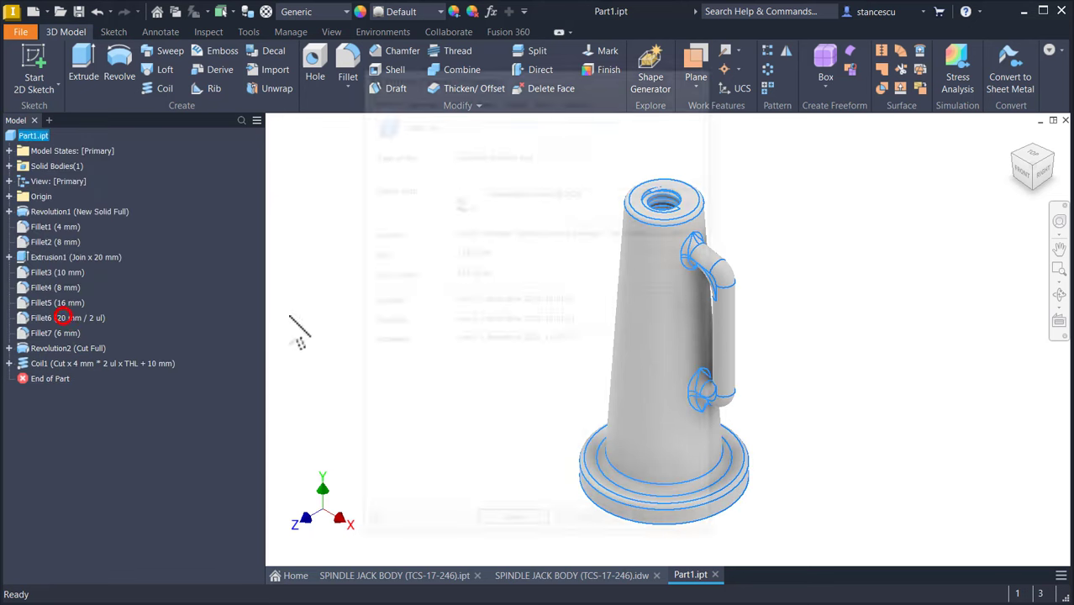
click(579, 97)
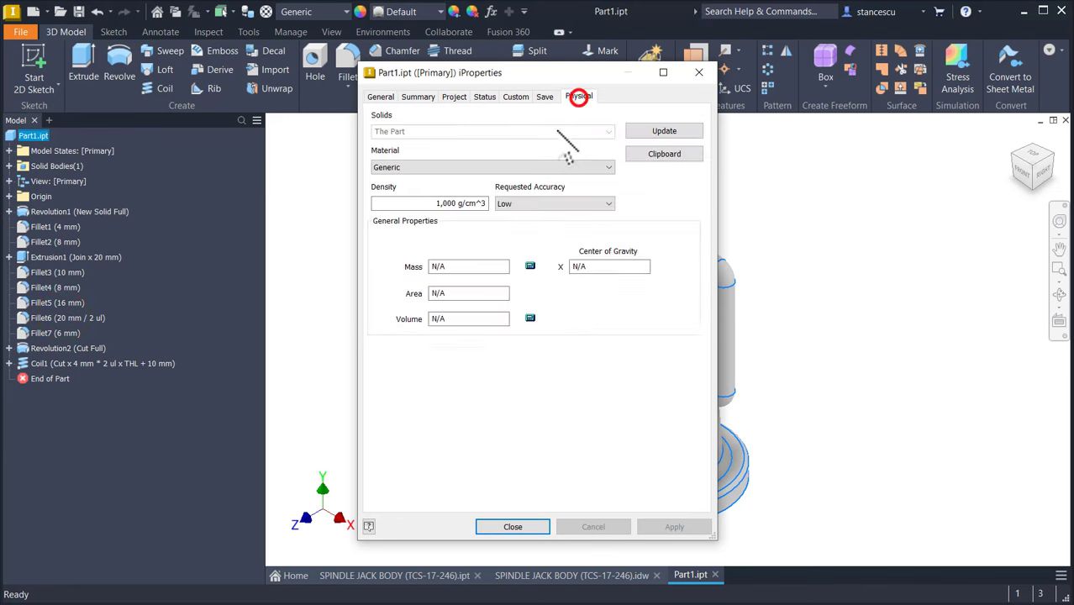
click(643, 131)
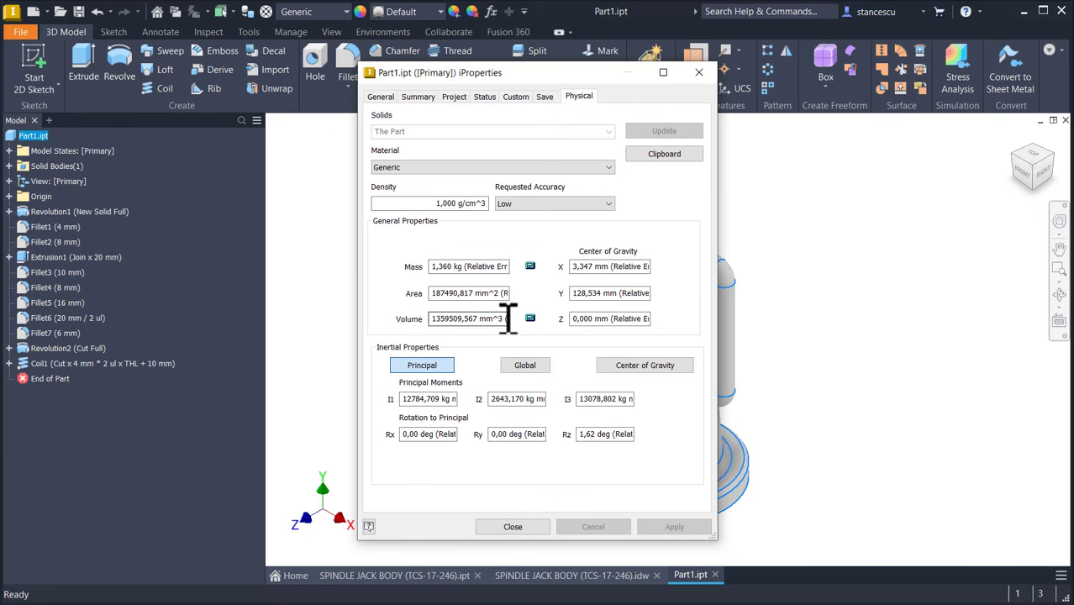
drag(503, 318, 432, 318)
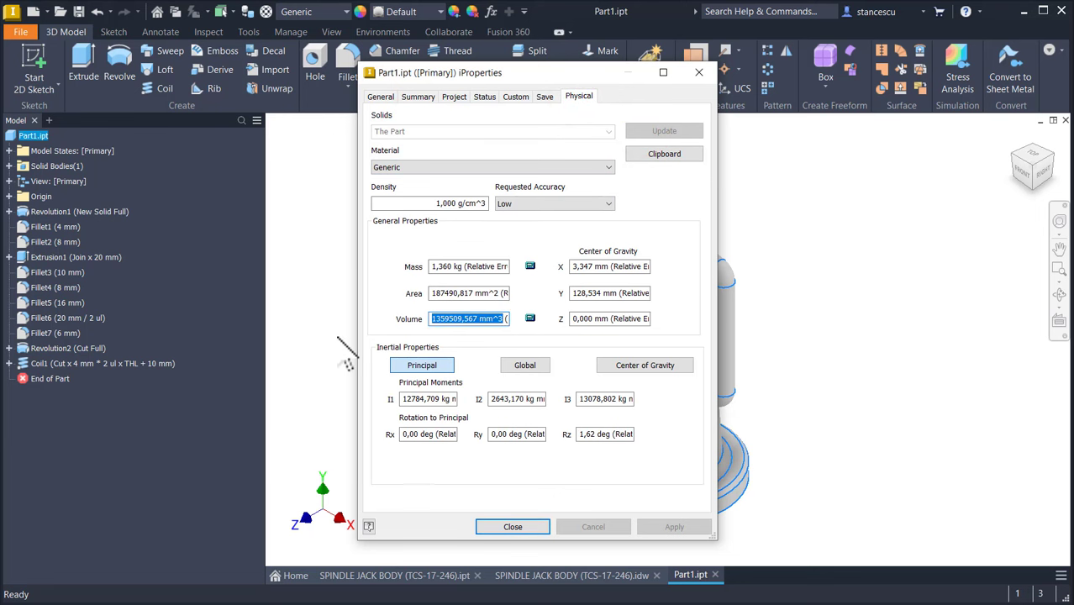
key(ctrl+c)
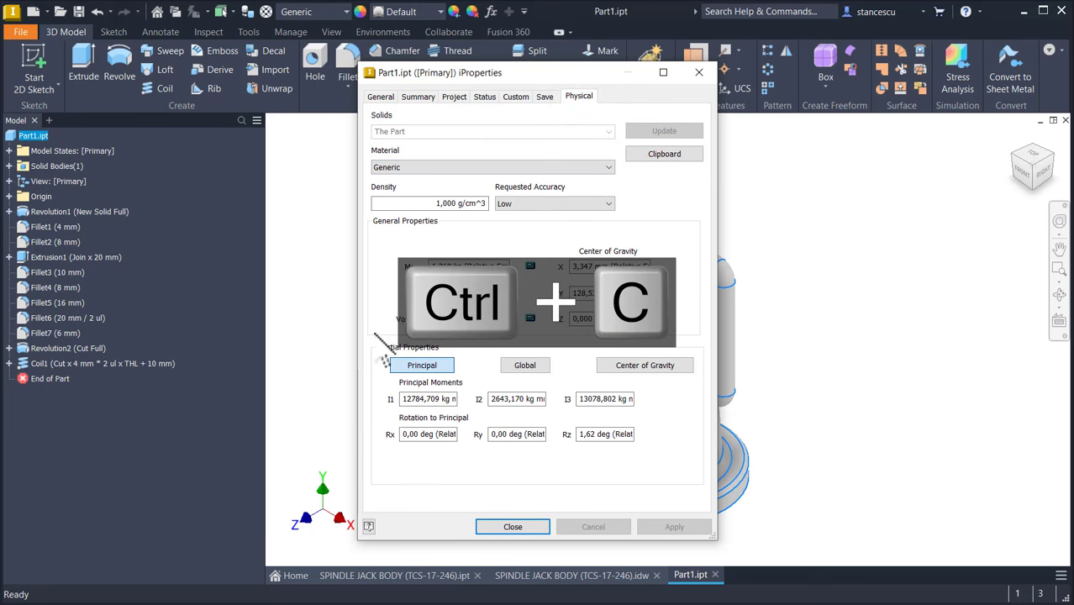
click(513, 527)
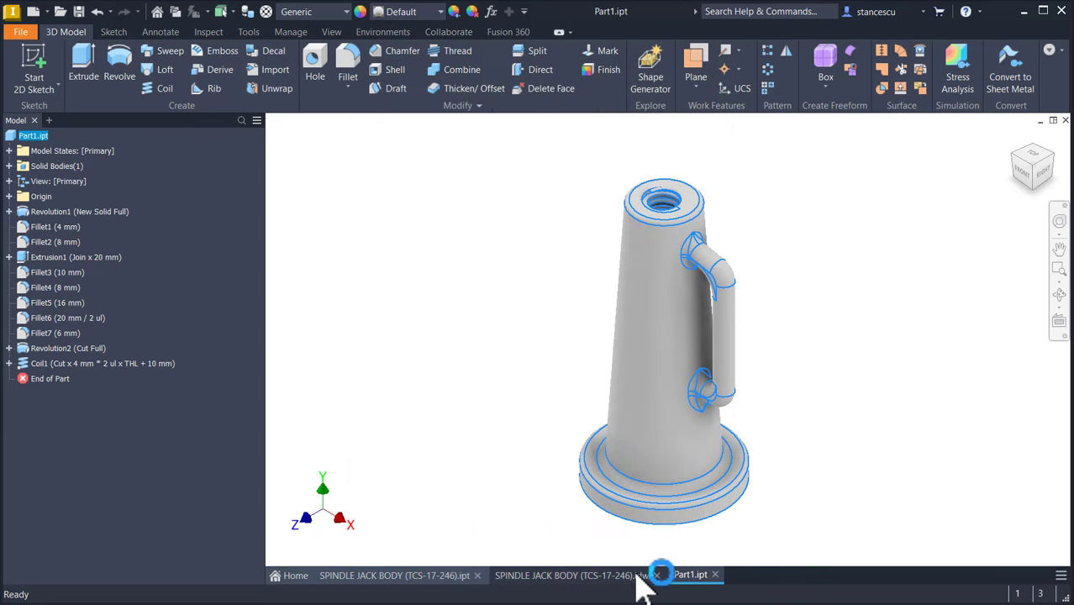
Replace the old value in the drawing's volume note with the pasted 1359509,567 mm^3.
click(580, 577)
click(779, 354)
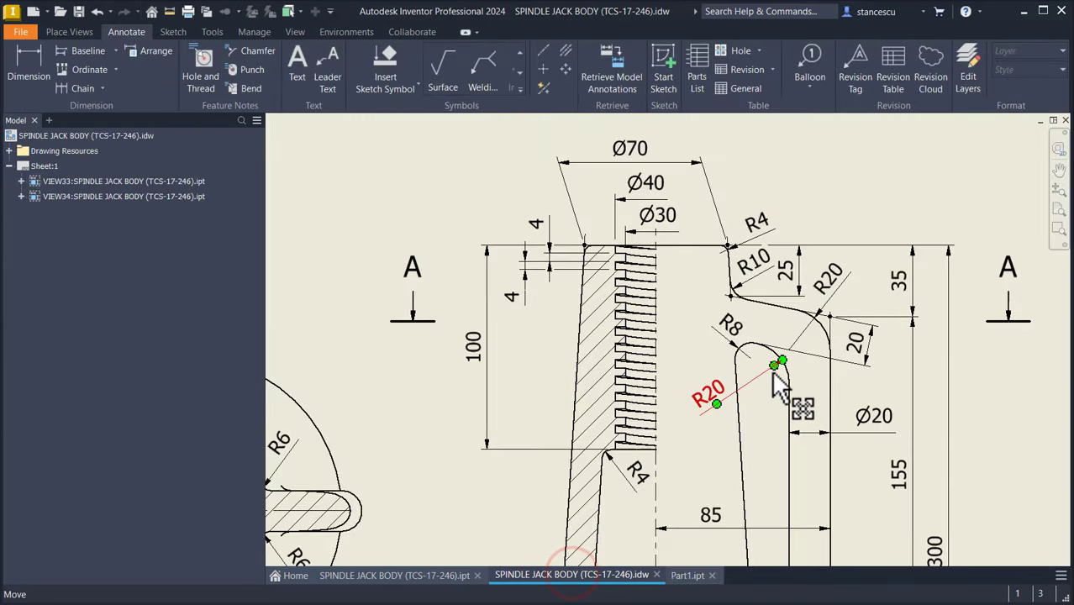
scroll(774, 367, down, 3)
click(917, 510)
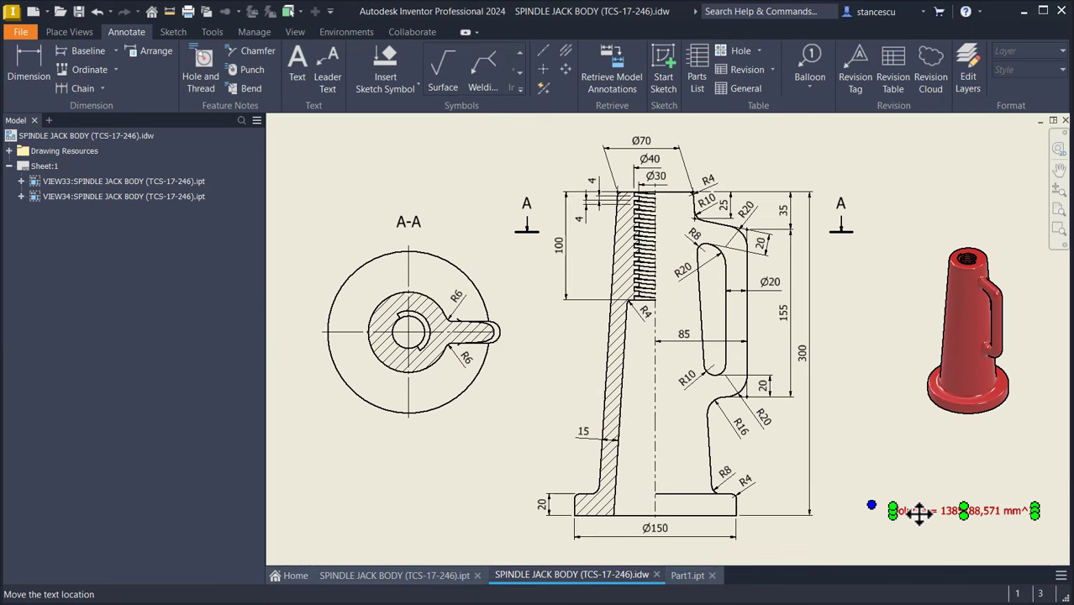
double_click(918, 510)
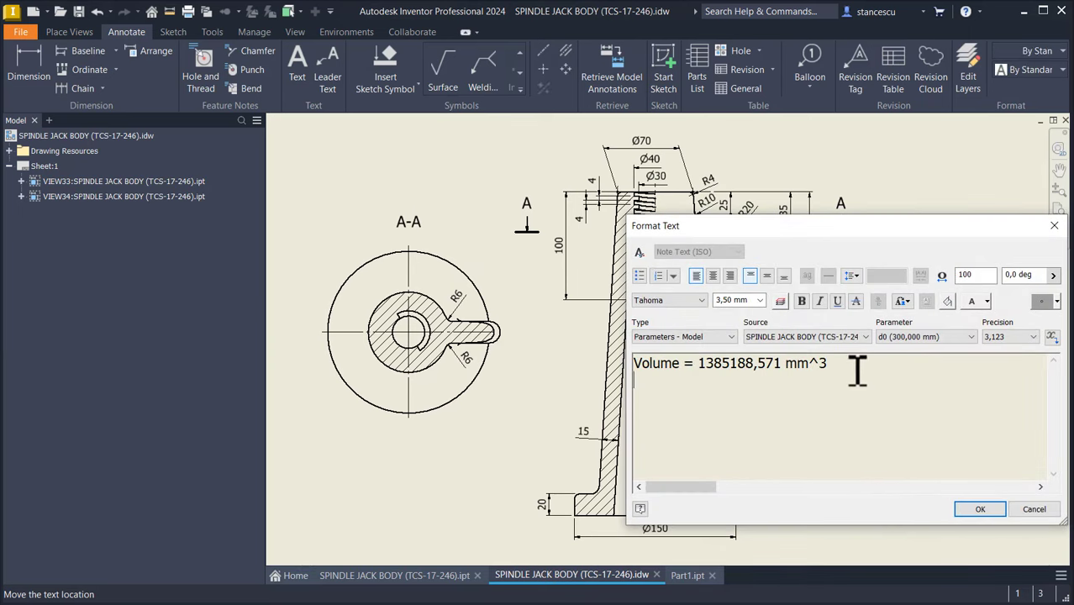
key(ctrl+v)
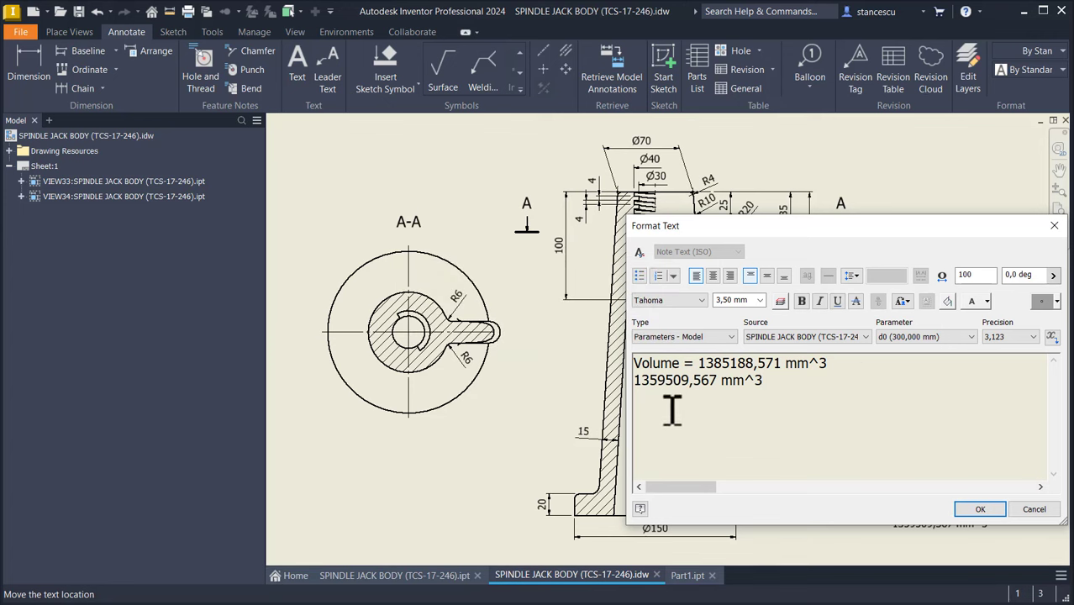
drag(701, 364, 851, 364)
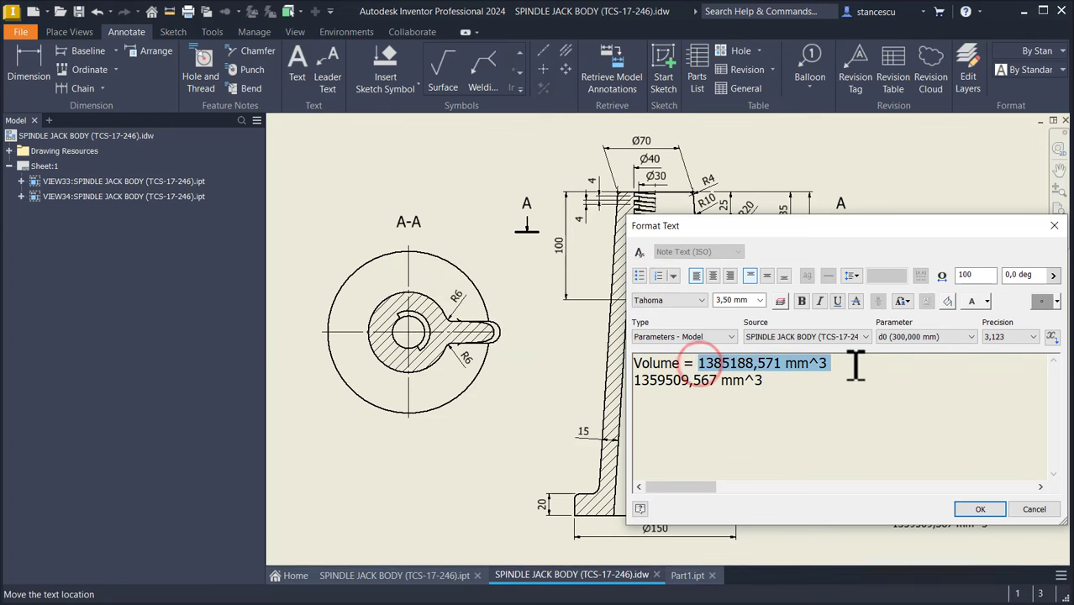
key(Delete)
key(Delete)
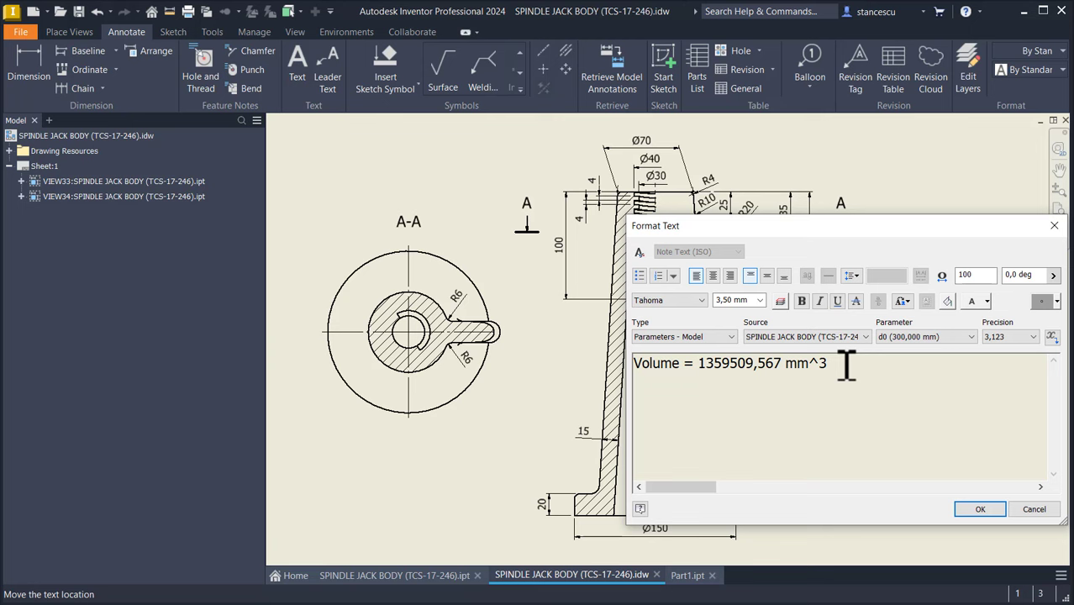
click(985, 509)
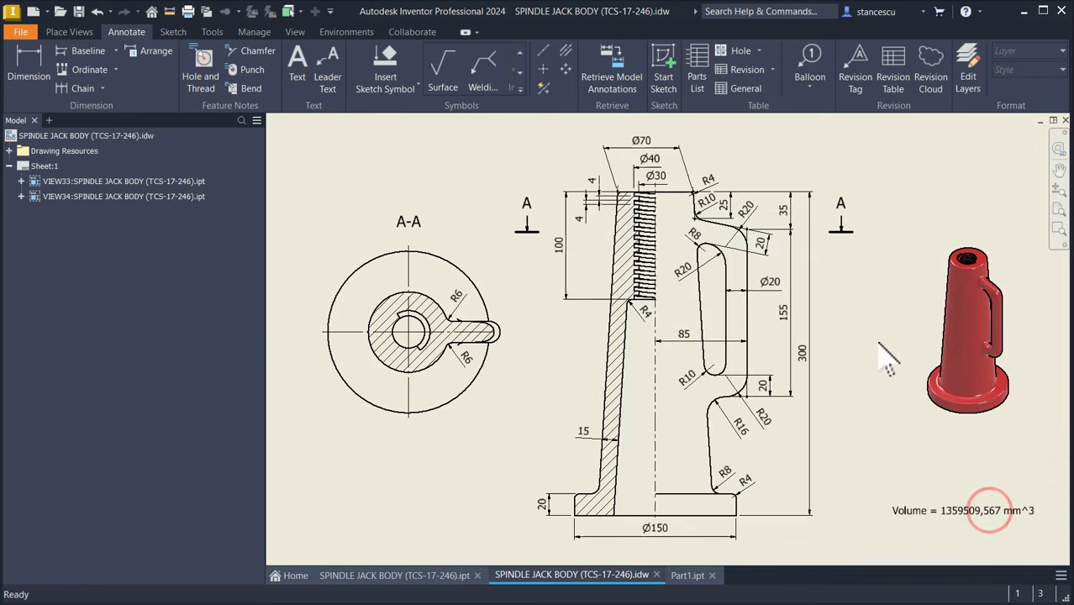
Set Part1's material to Steel, Cast and its appearance to Red.
click(691, 575)
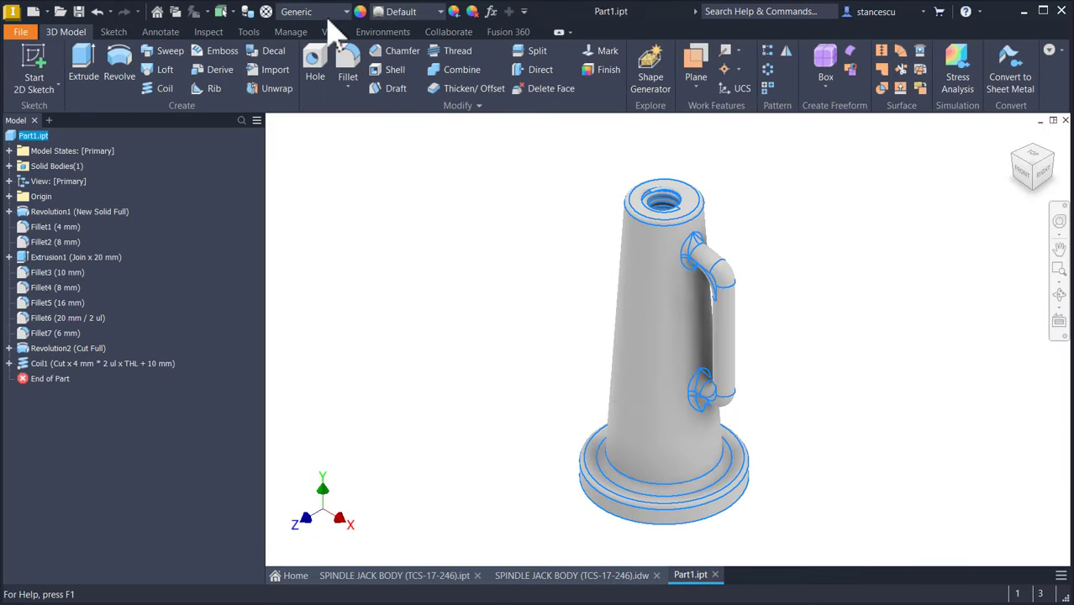
click(325, 11)
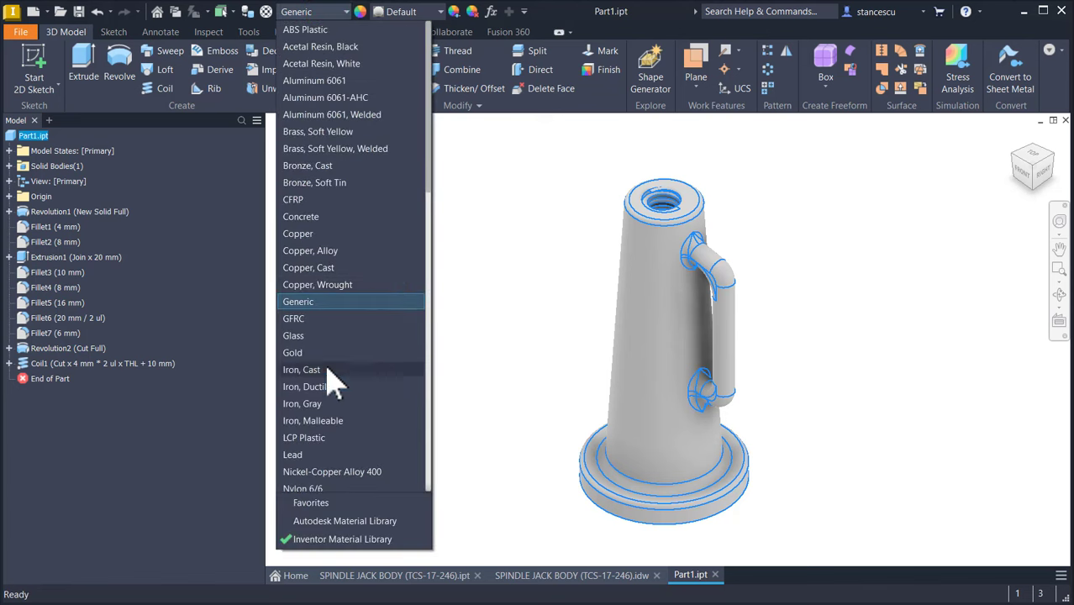
scroll(349, 361, down, 10)
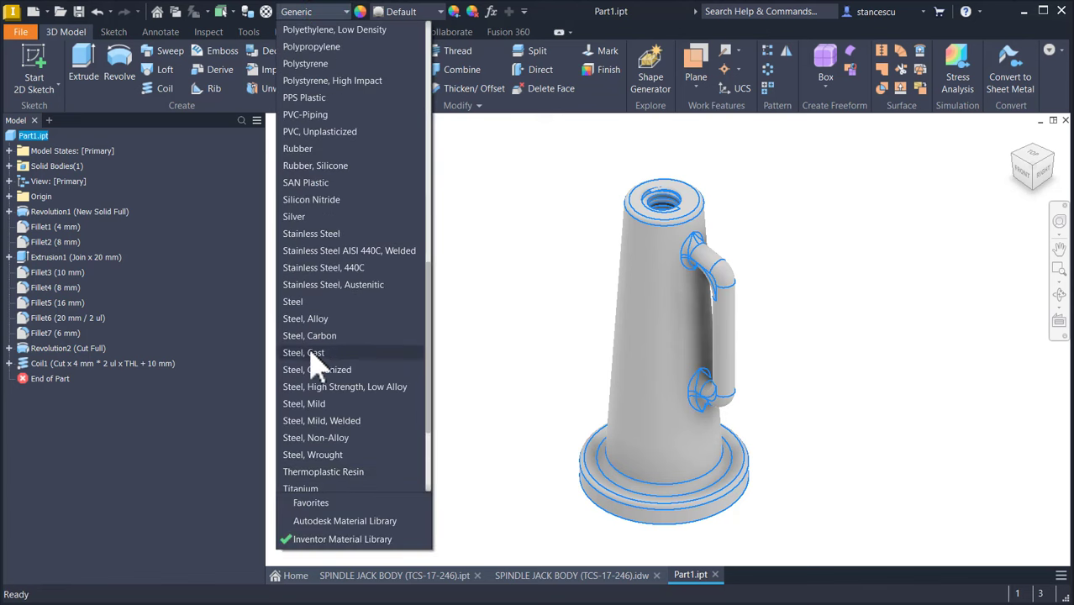
click(311, 352)
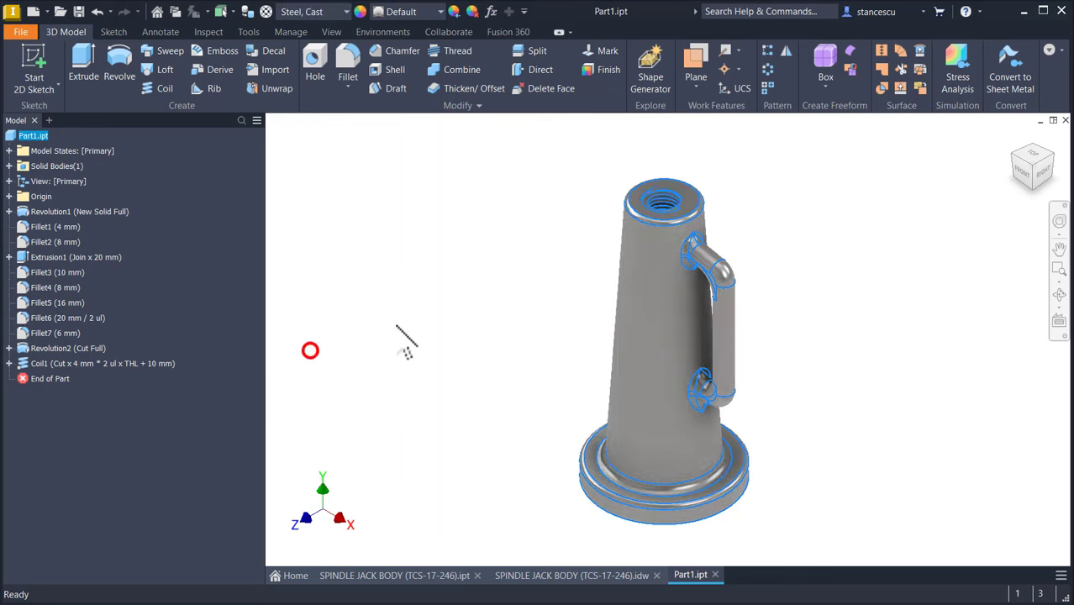
click(428, 12)
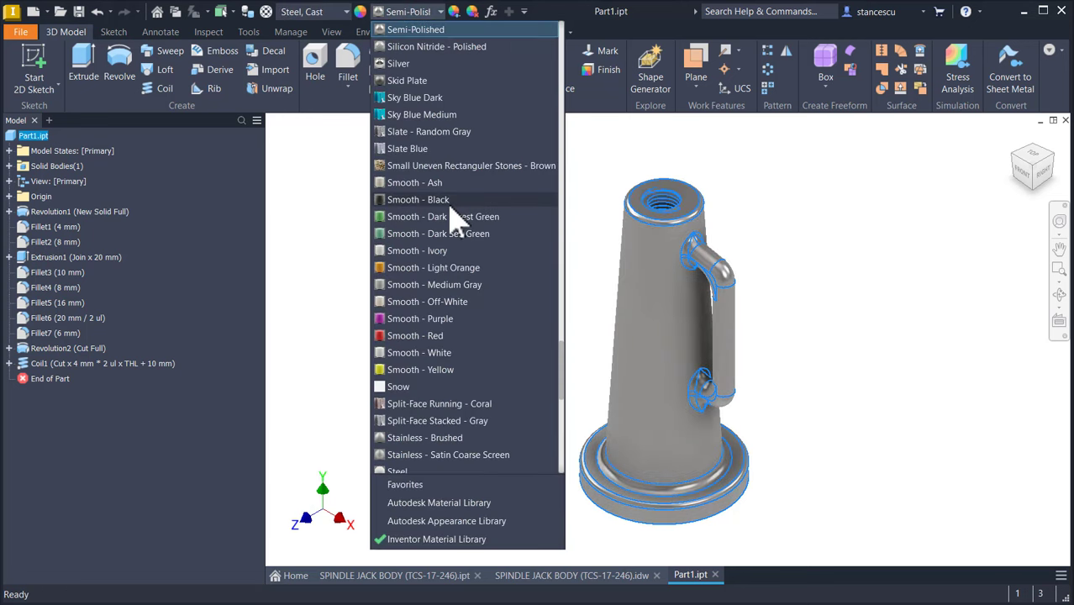
scroll(446, 194, up, 4)
click(388, 29)
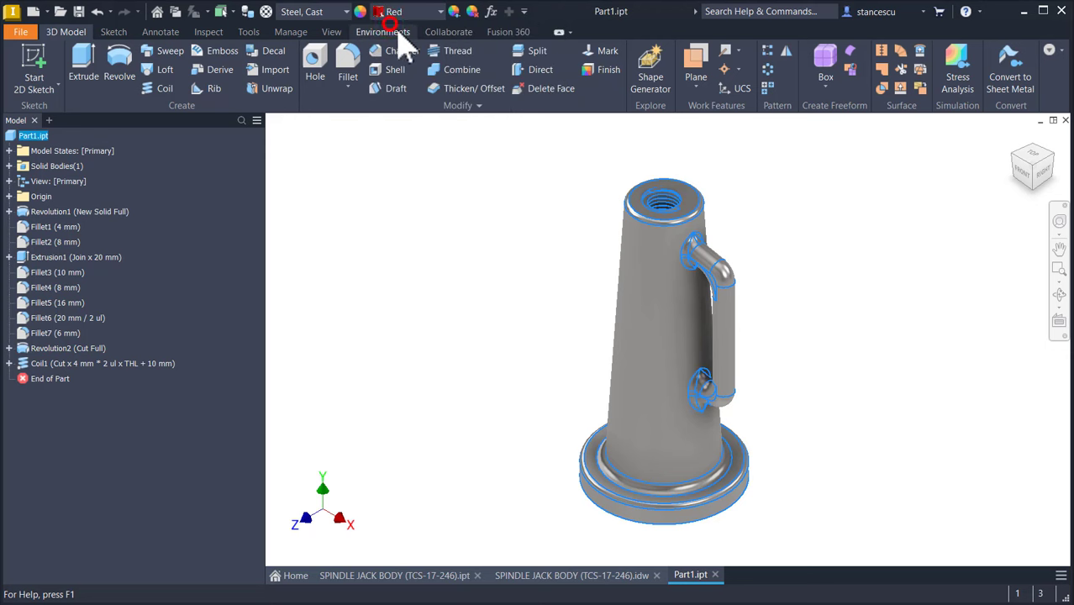
Check the appearance of the flange's bottom face, then restore the home view.
click(487, 340)
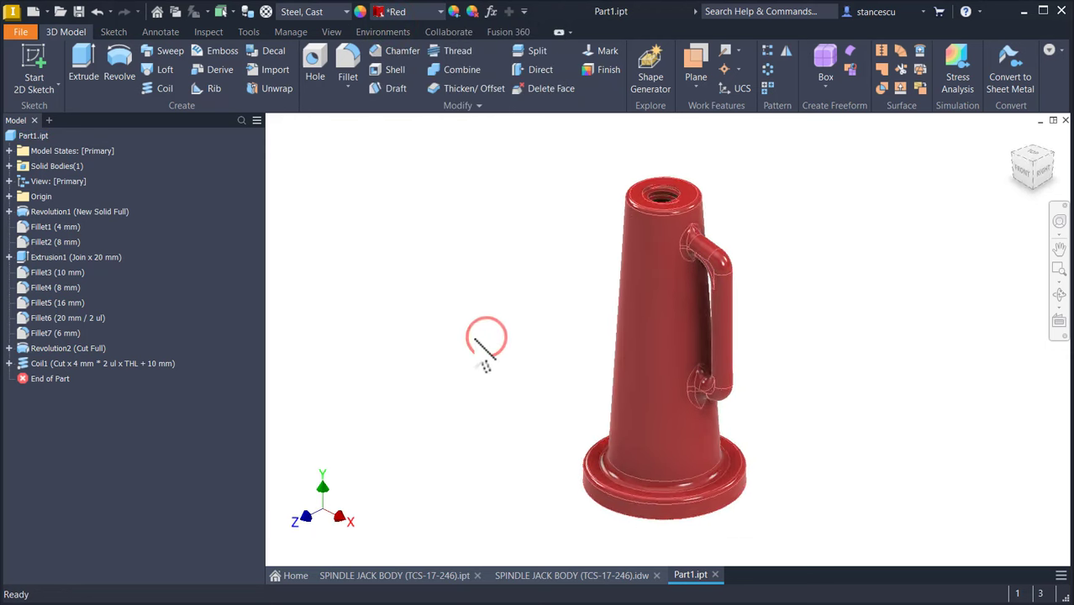
shift+middle_drag(492, 359, 604, 487)
click(597, 478)
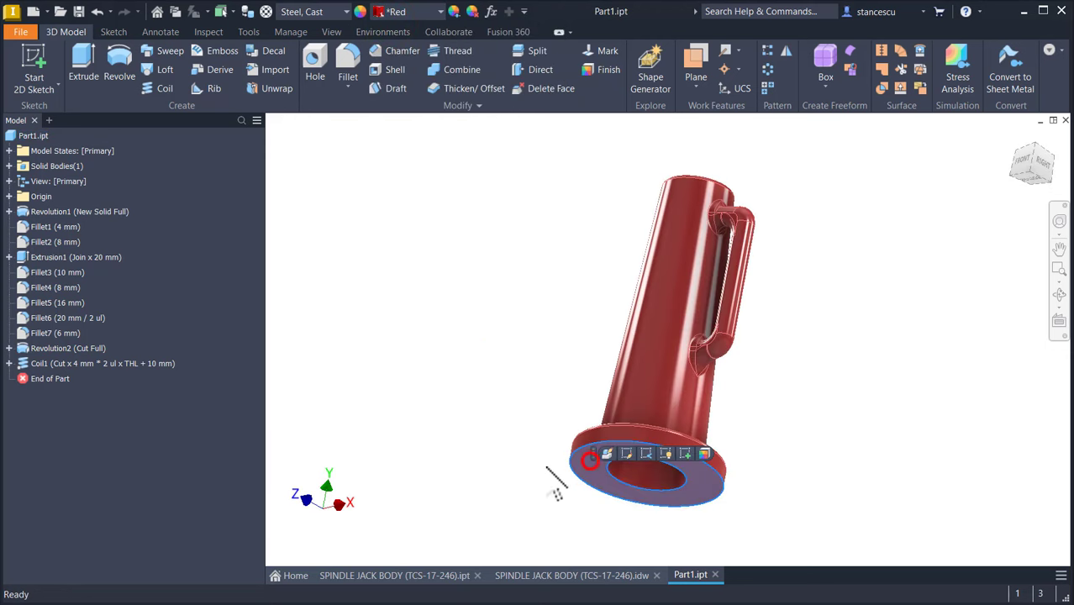
click(441, 11)
scroll(445, 223, down, 6)
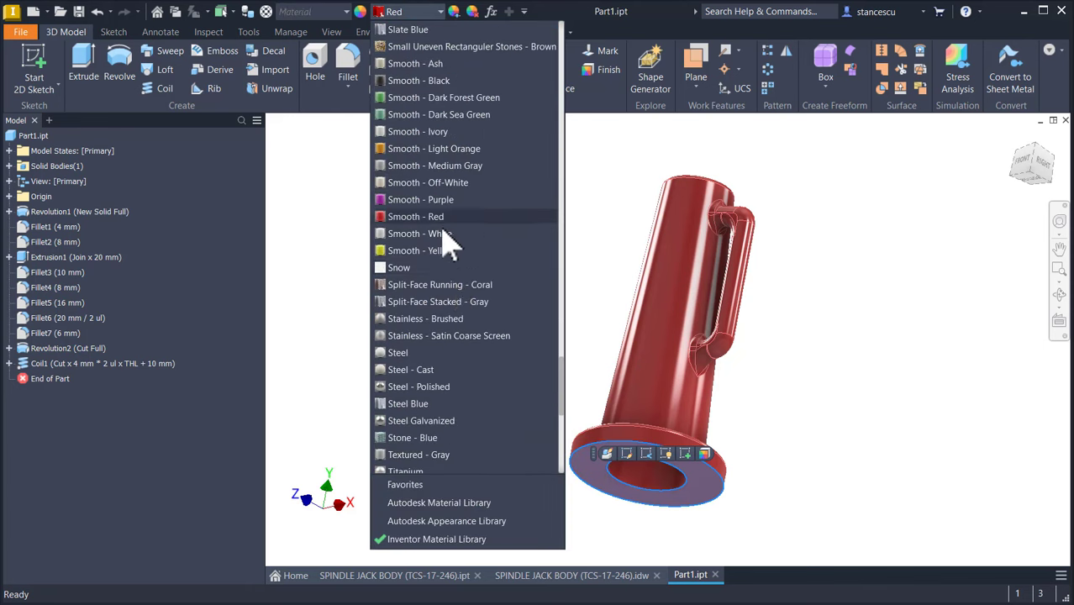
click(436, 389)
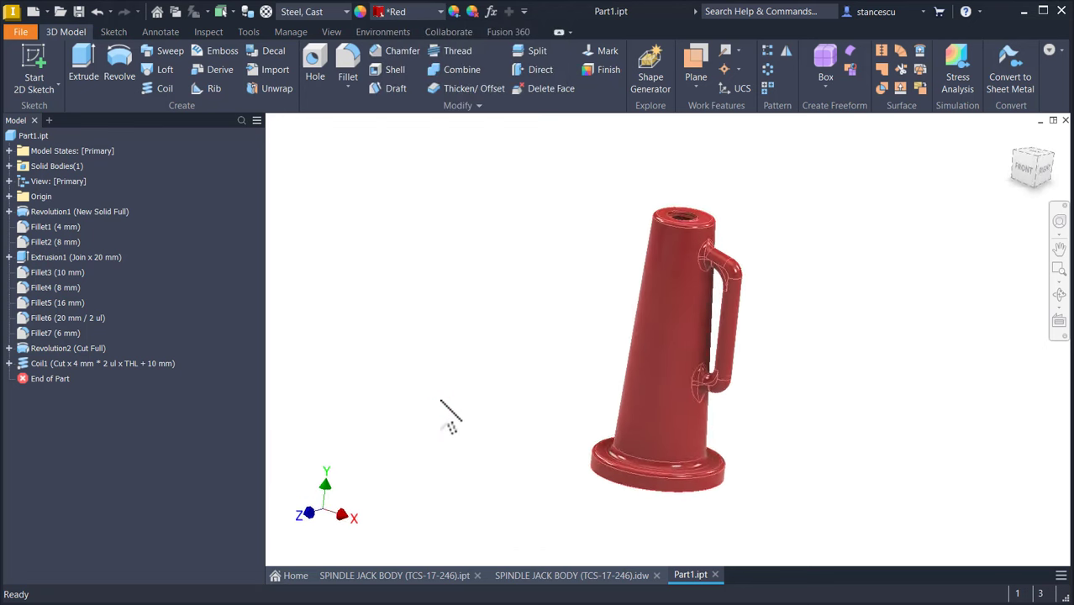
key(F6)
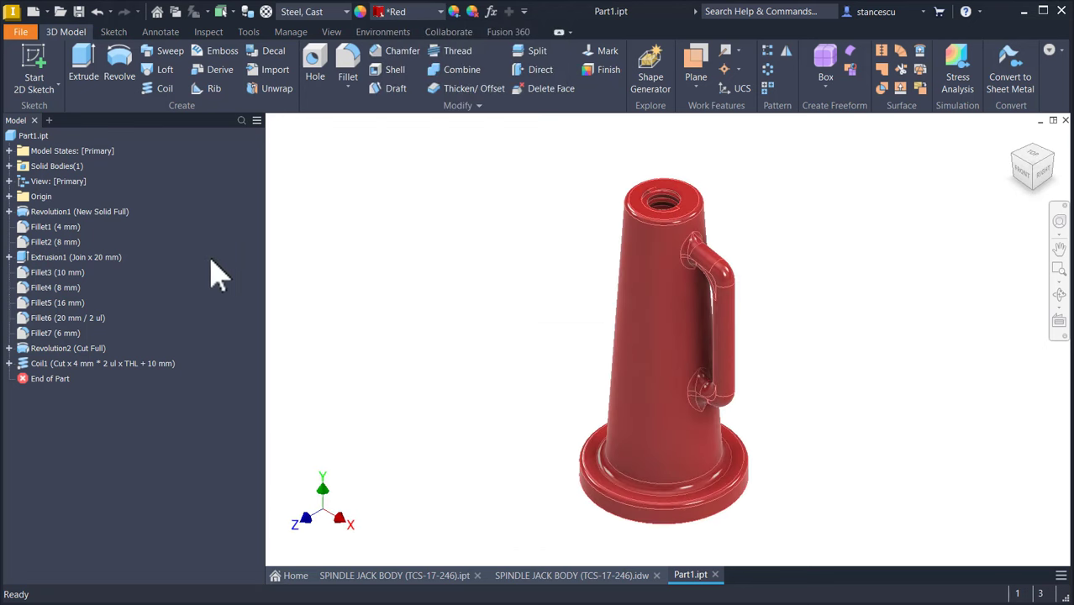
Set the visual style to Shaded without edges and return to the home view.
click(330, 32)
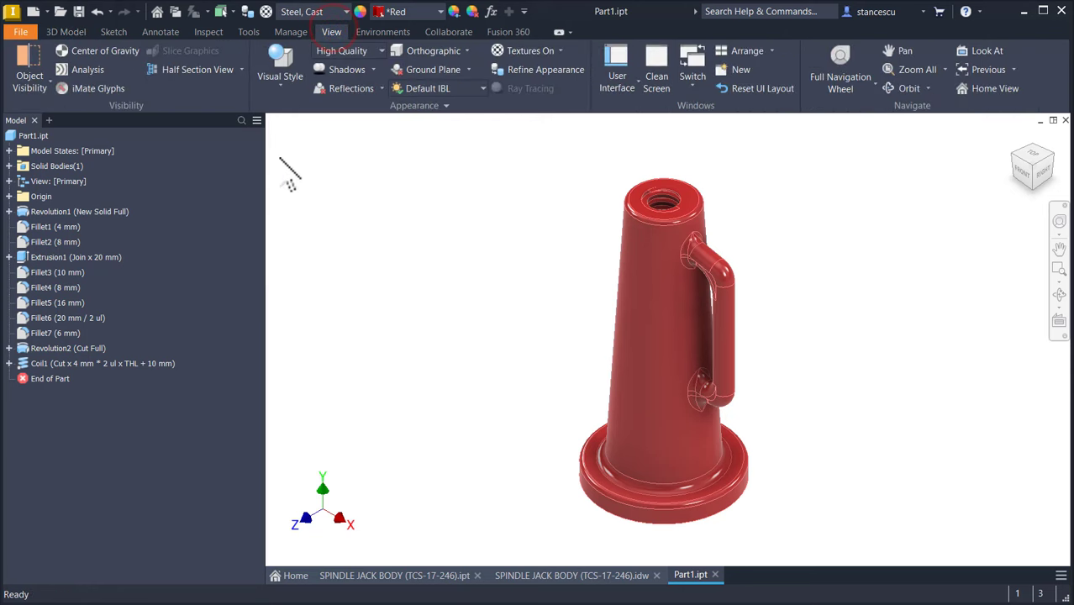
click(283, 77)
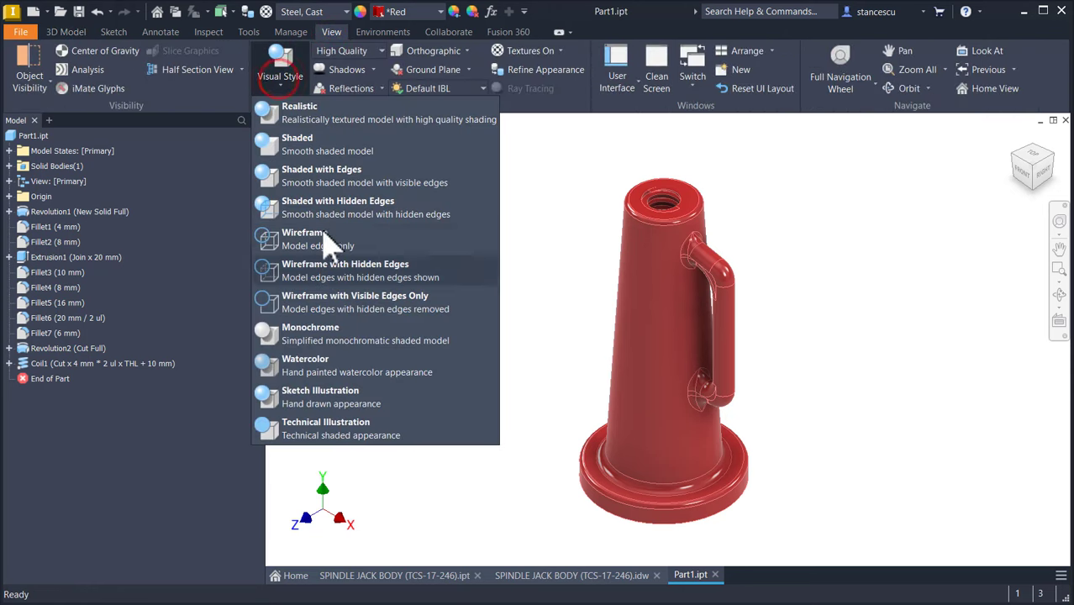
click(313, 141)
key(F6)
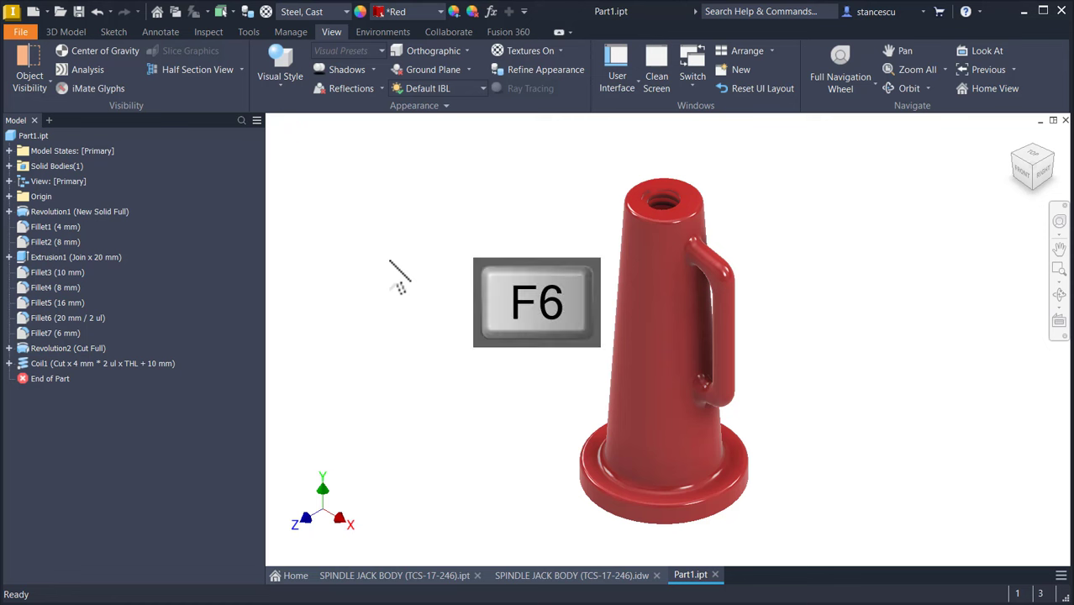
Compare Part1 with the SPINDLE JACK BODY part, then return to Part1.ipt.
click(418, 575)
click(686, 576)
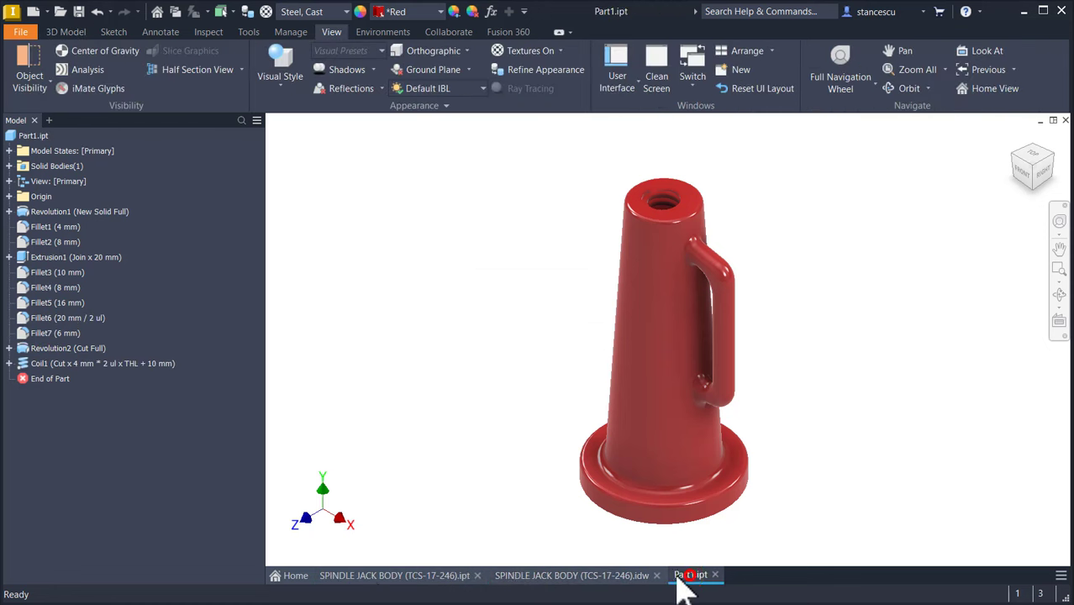
click(393, 575)
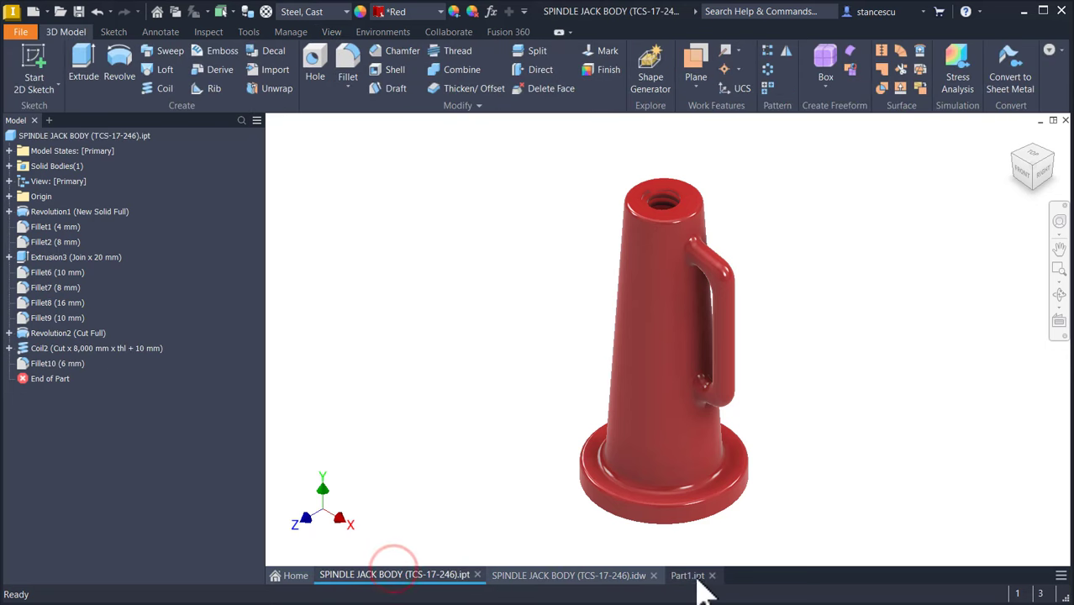
click(691, 576)
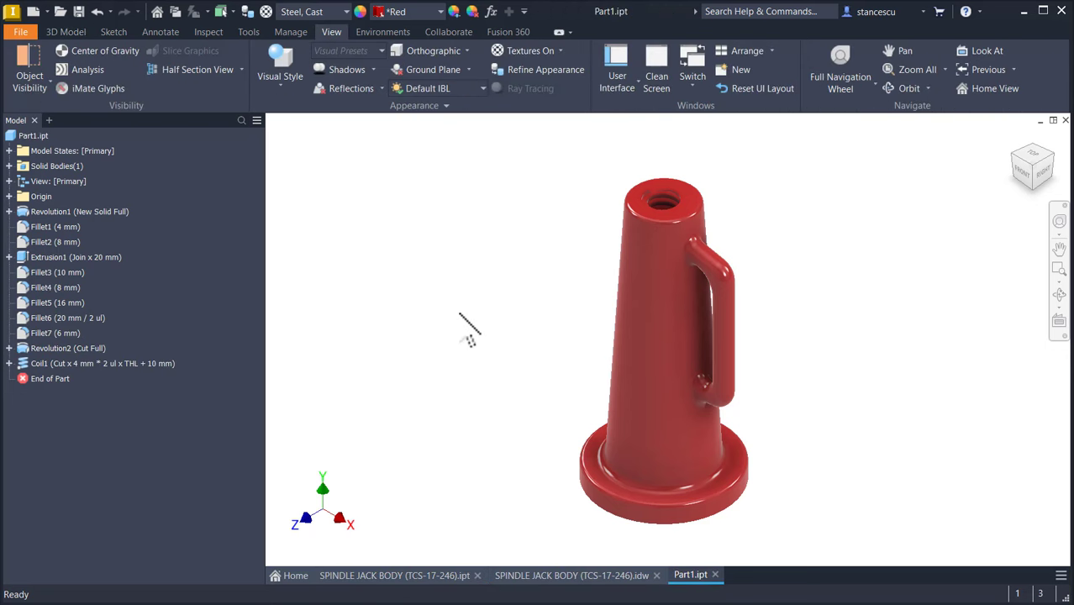